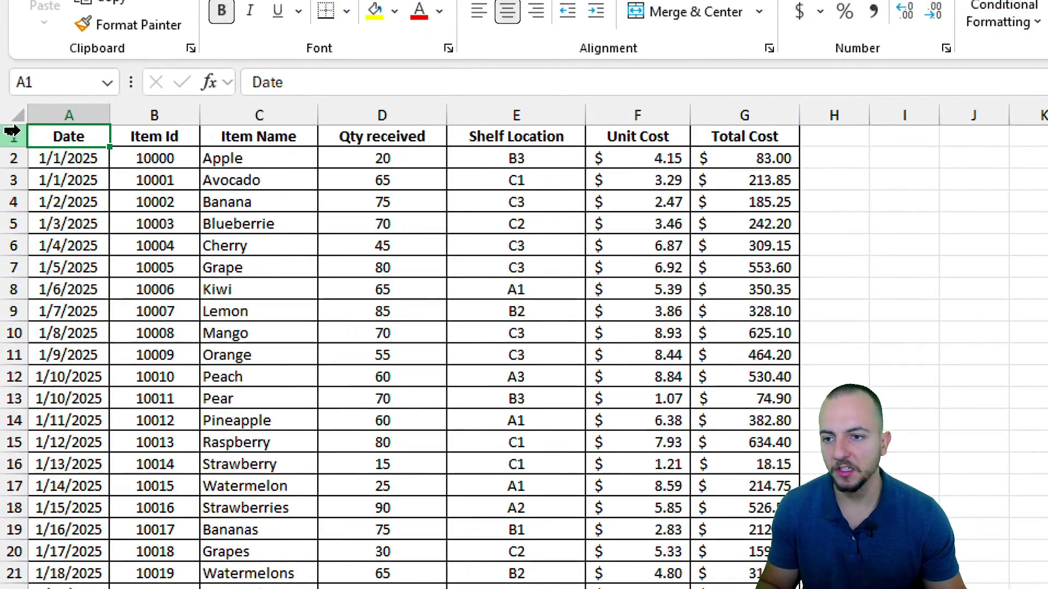
Step: Examine the data table's columns and check which number format the dates in column A use
drag(34, 124, 320, 126)
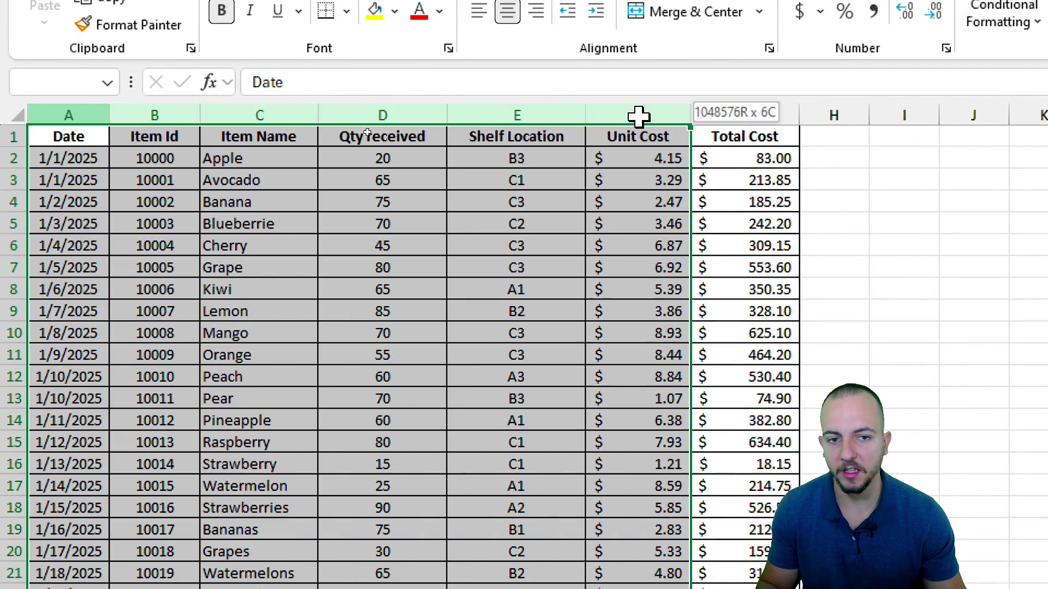
drag(639, 116, 704, 115)
click(87, 114)
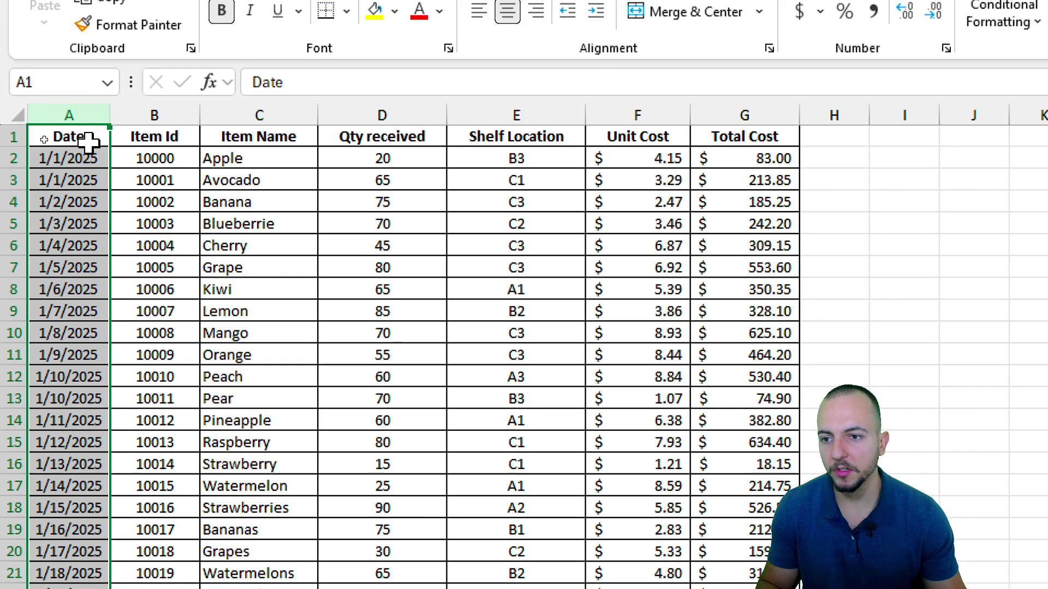
drag(86, 138, 81, 311)
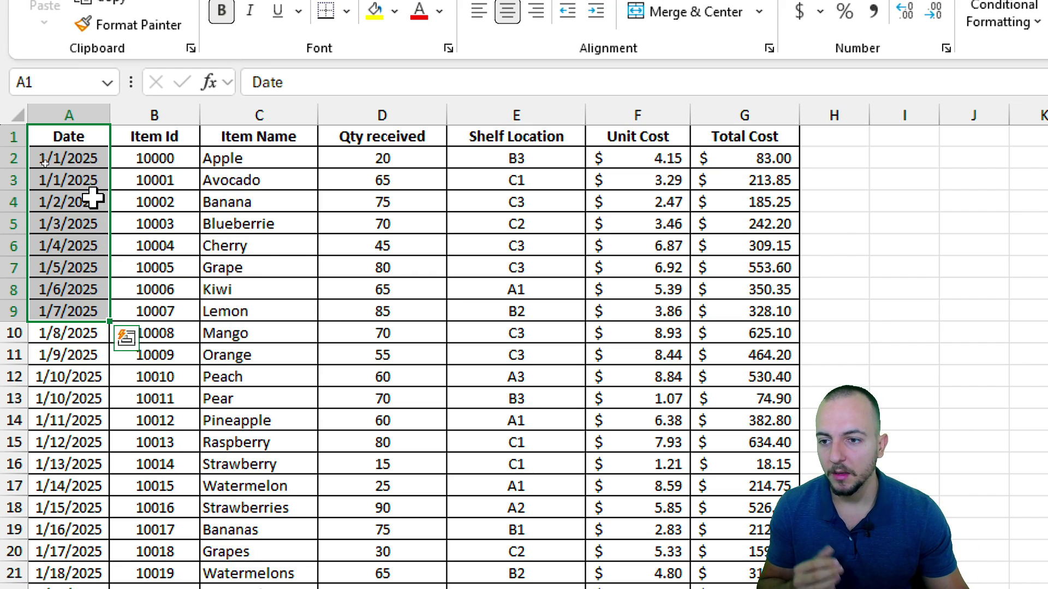
drag(88, 158, 89, 290)
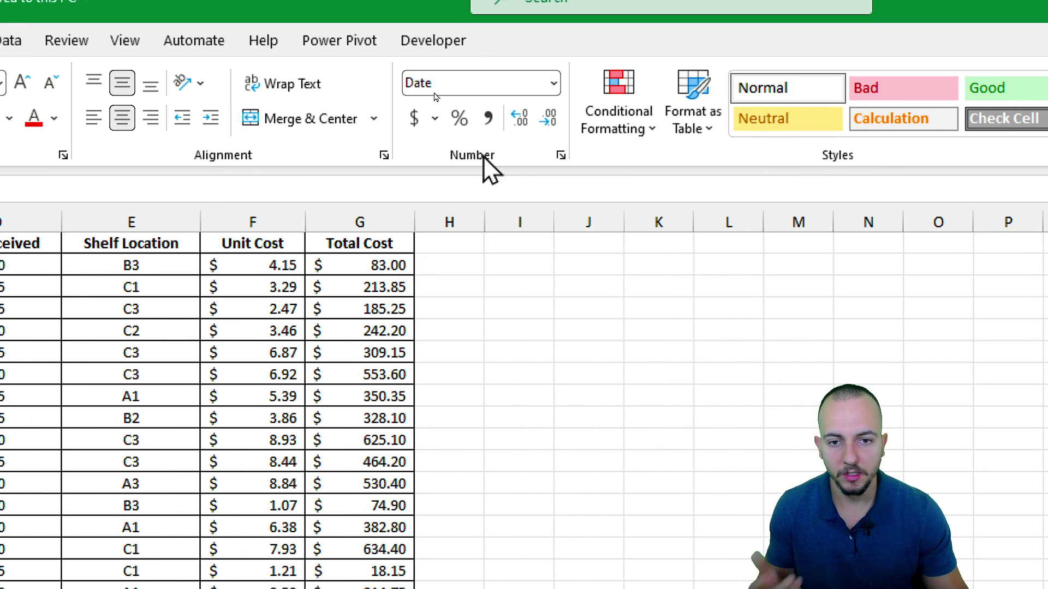
click(554, 83)
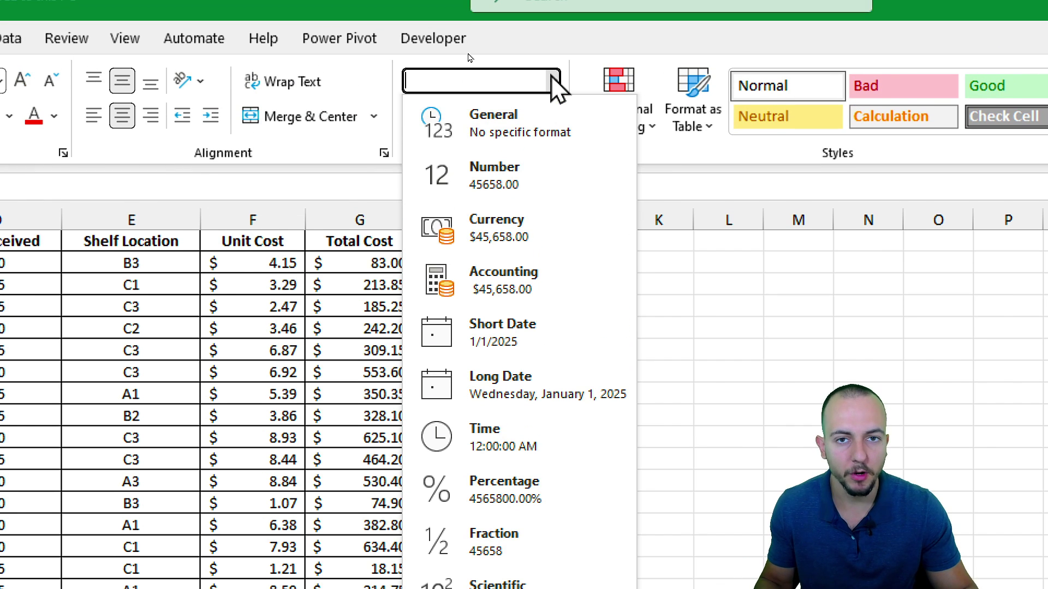
click(554, 82)
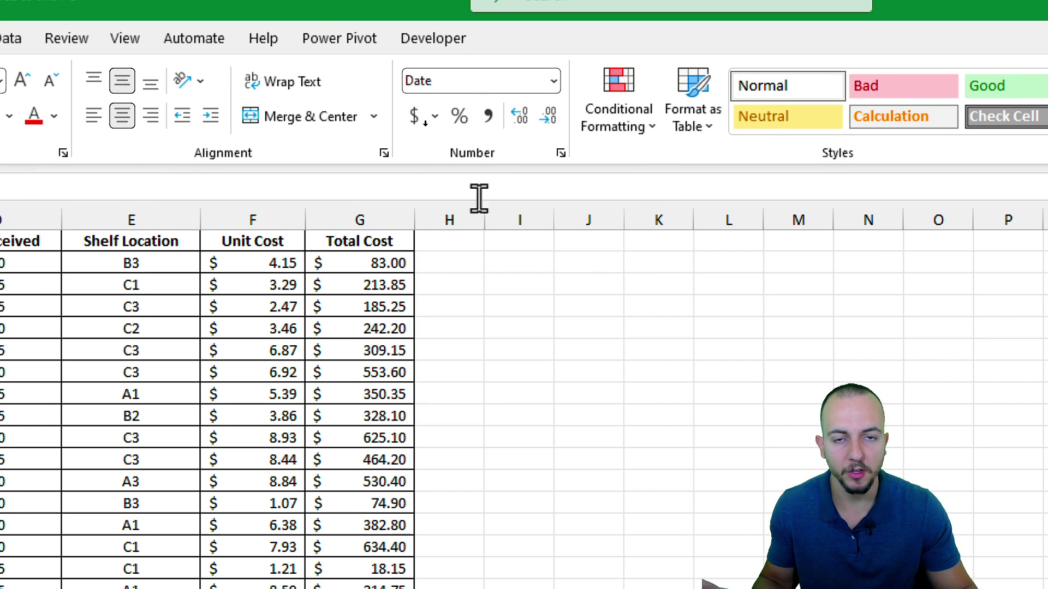
click(82, 284)
click(82, 218)
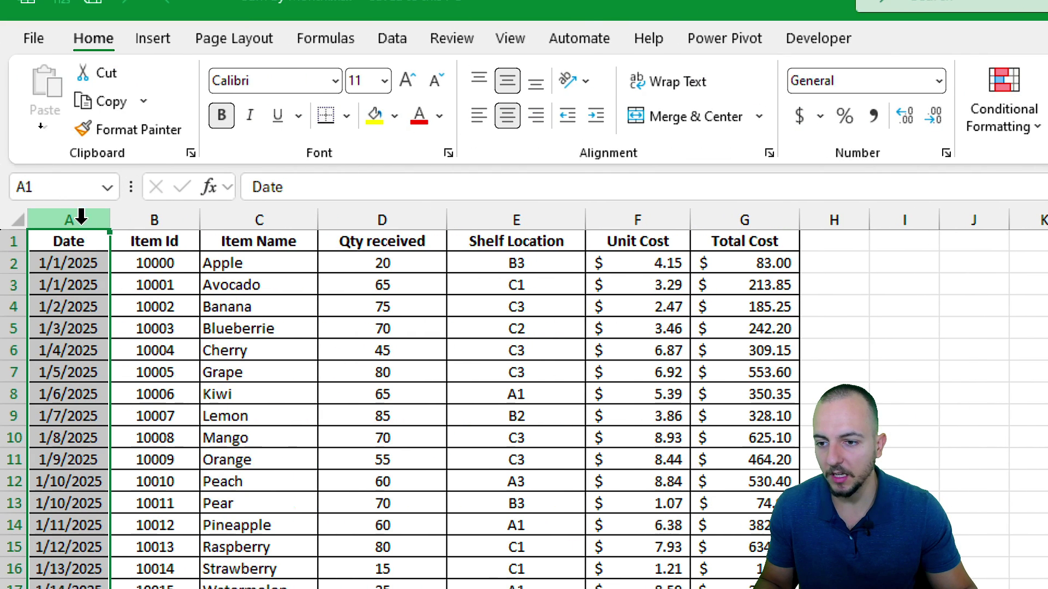
drag(158, 217, 786, 206)
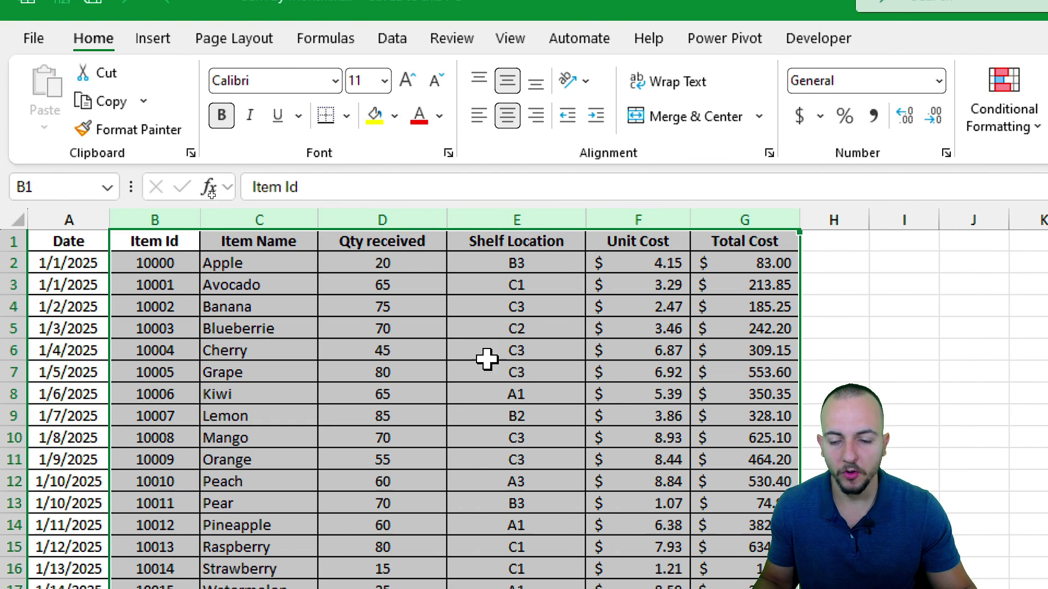
click(82, 242)
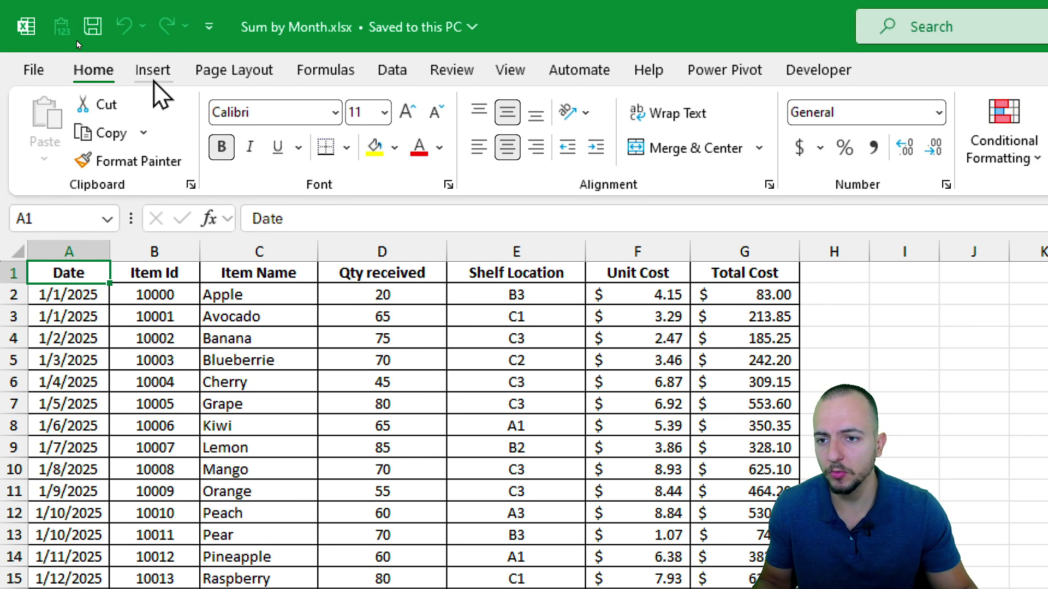
click(153, 72)
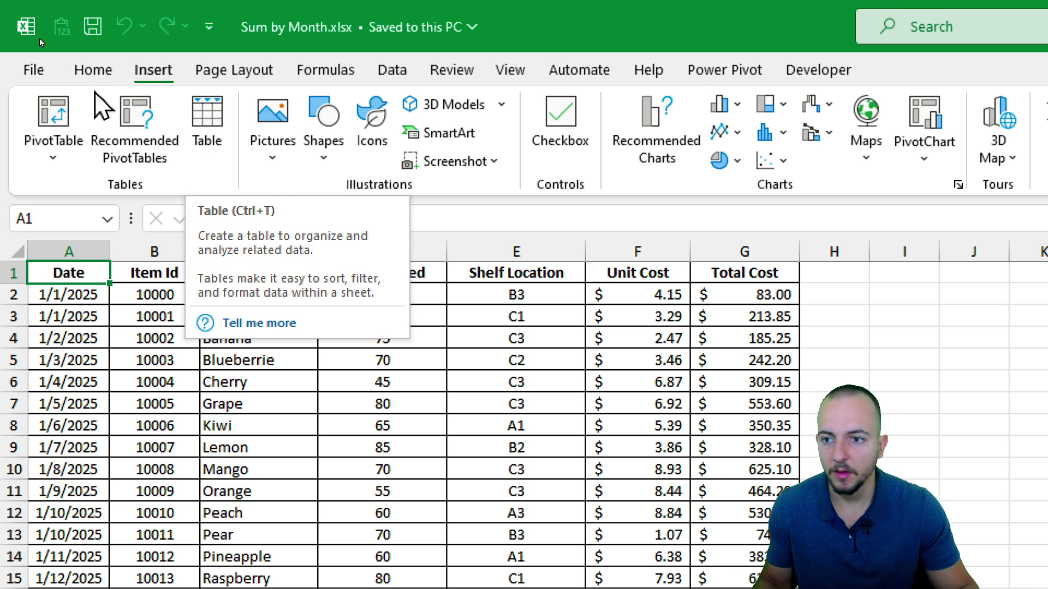
click(97, 72)
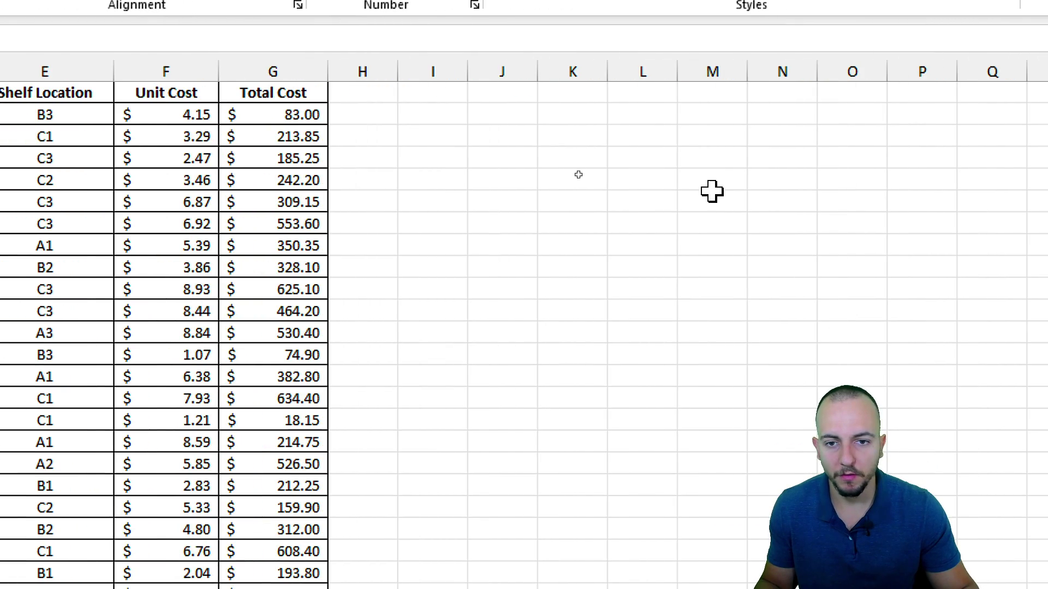
Step: Enter the month abbreviations Jan in cell K3 and Feb in cell K4
click(503, 134)
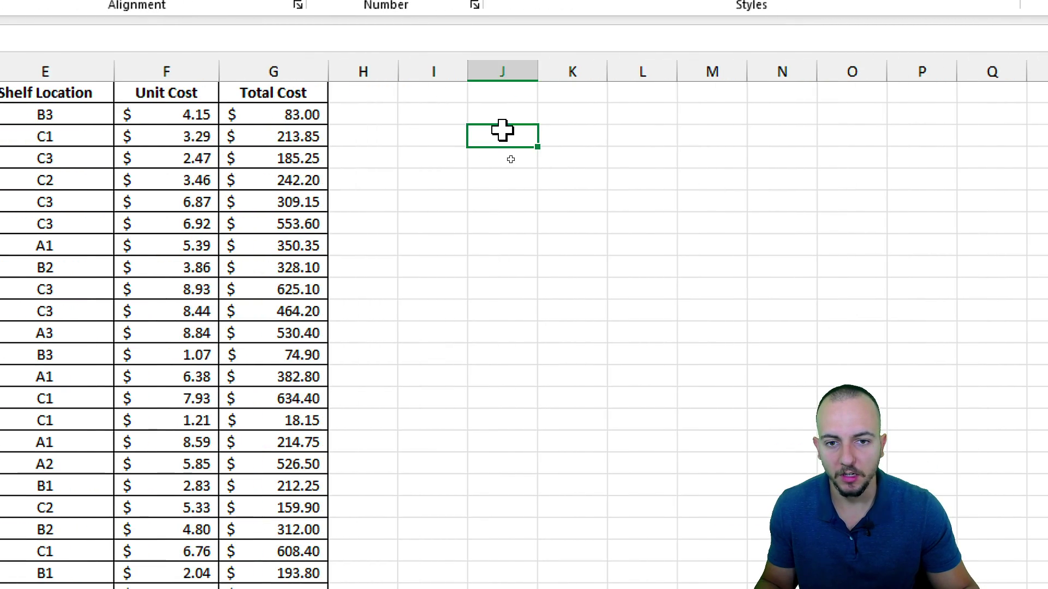
click(570, 134)
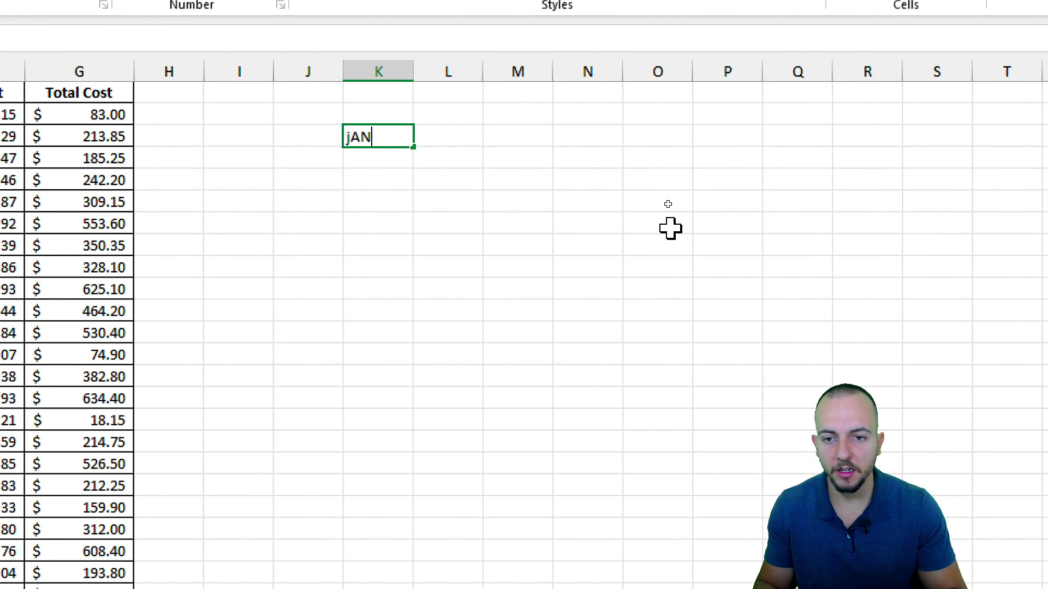
key(Return)
text(Feb)
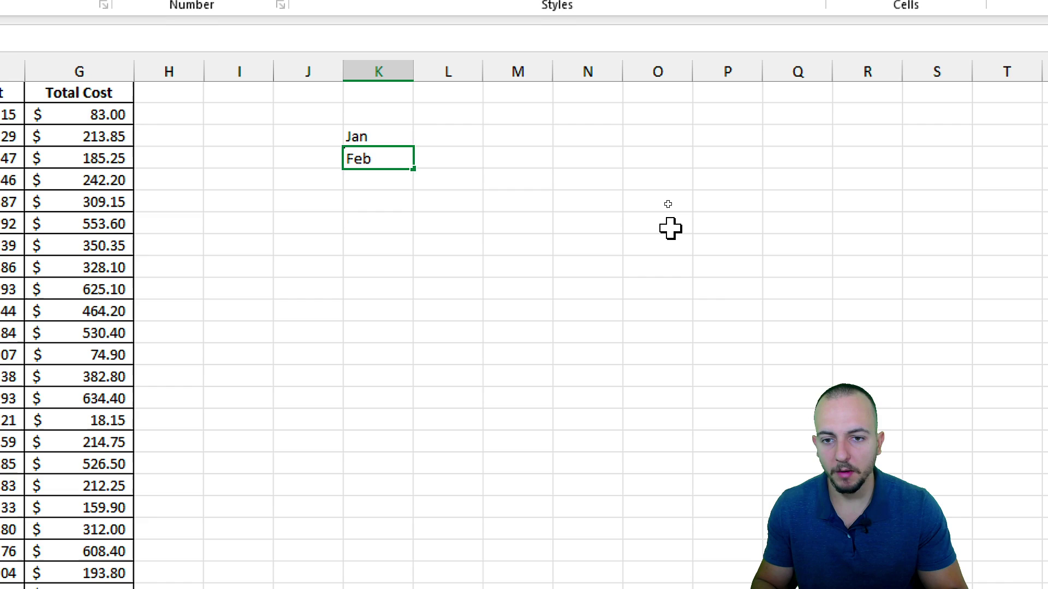
key(Return)
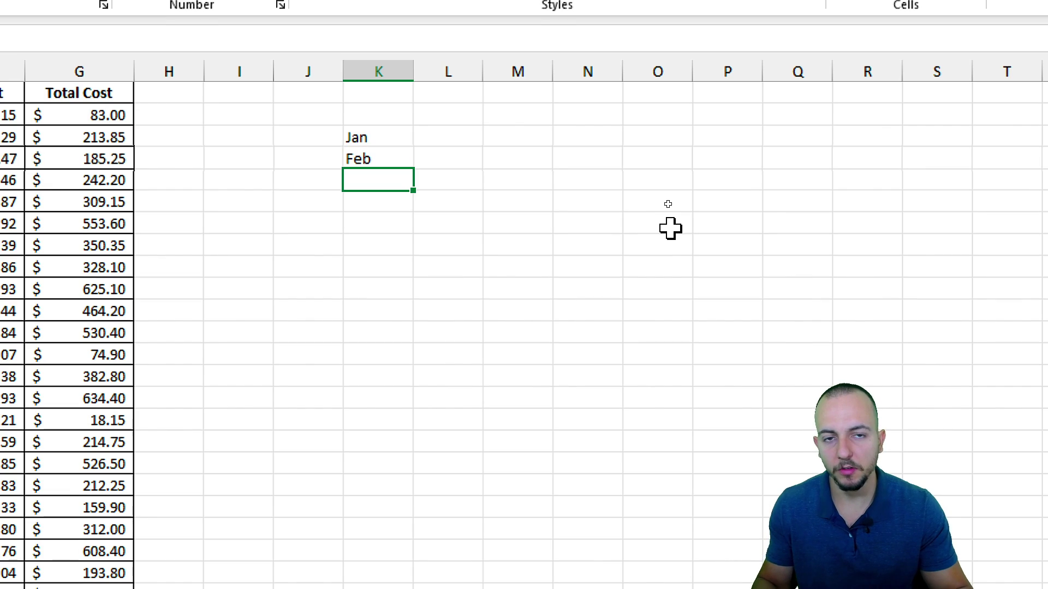
Step: Fill the month series down from Jan in K3 through Dec in K14
click(397, 133)
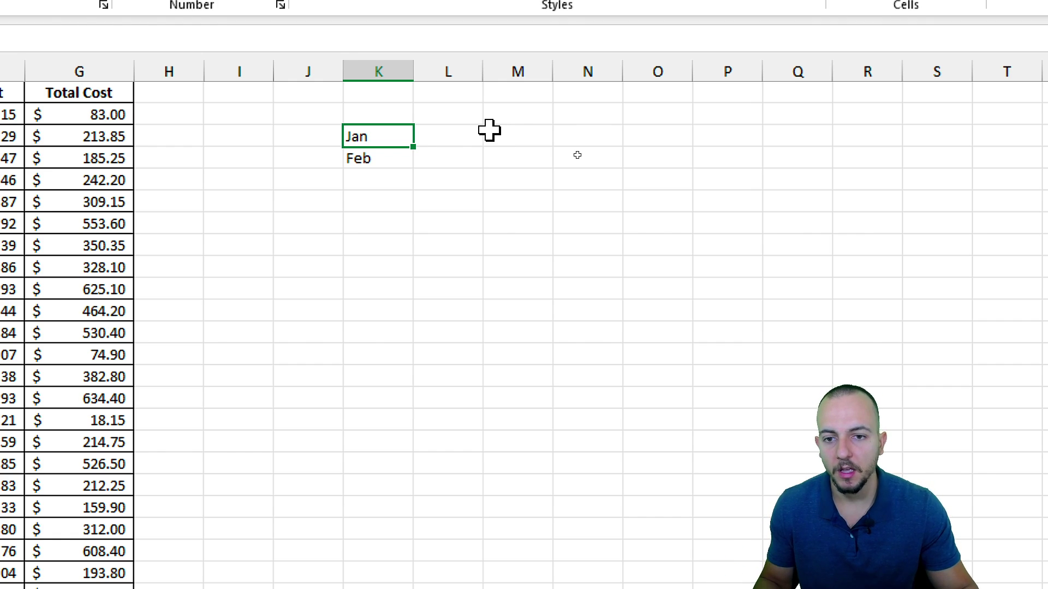
drag(381, 133, 393, 221)
drag(394, 174, 398, 313)
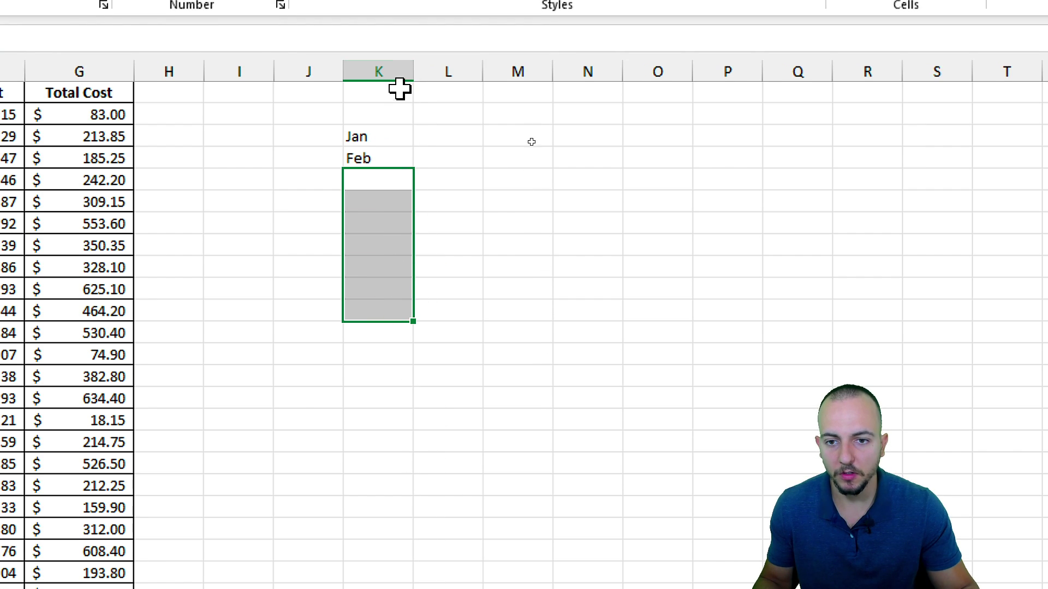
click(394, 135)
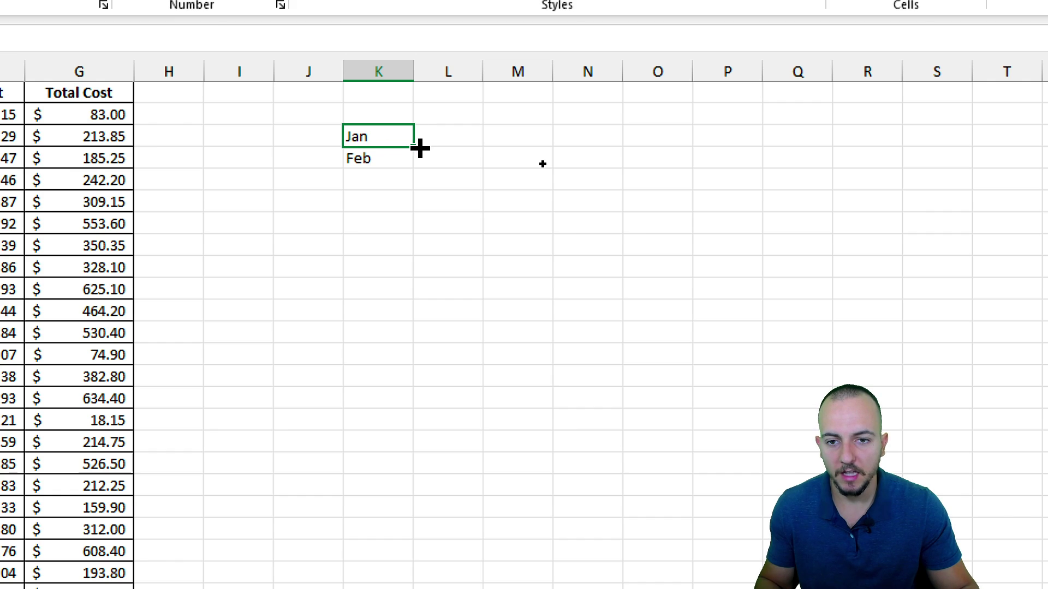
mouse_move(416, 133)
mouse_down()
mouse_move(424, 118)
mouse_move(402, 393)
mouse_up()
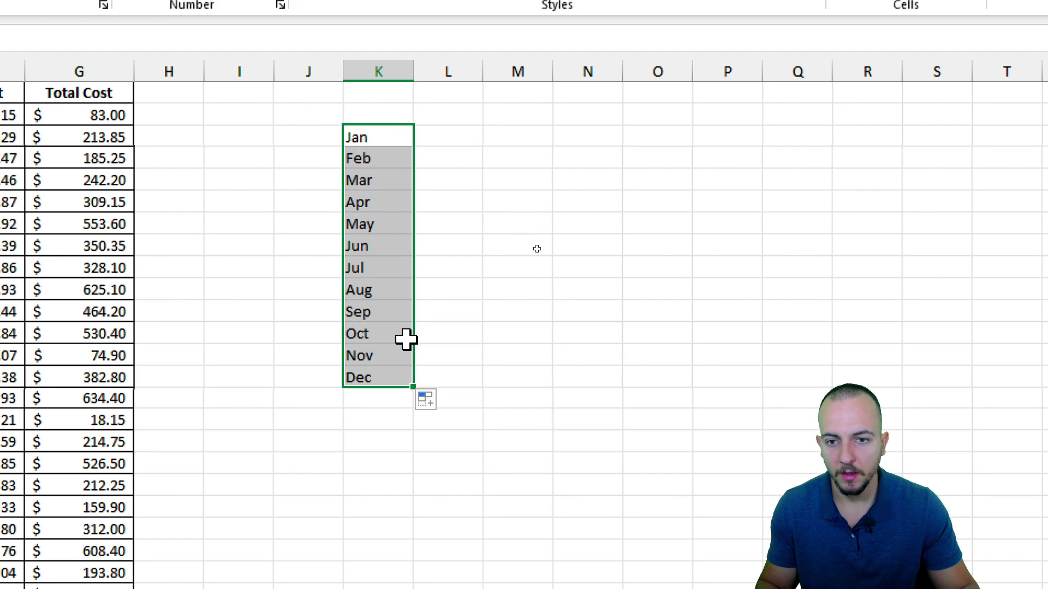
Step: Add the headers Months in K2 and Total in L2, and widen column L
click(400, 109)
text(Month)
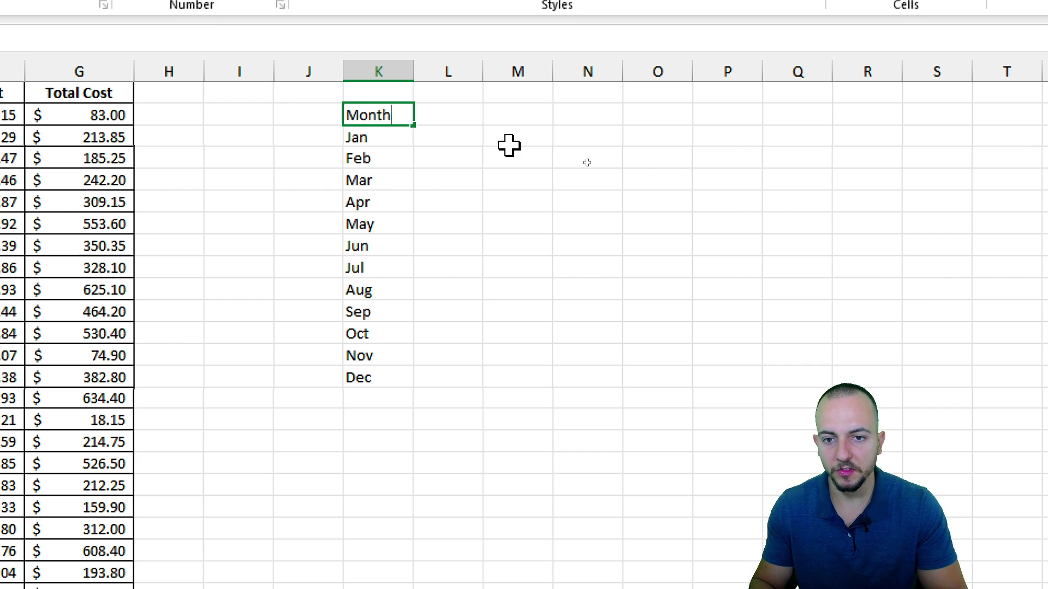
text(s)
key(Tab)
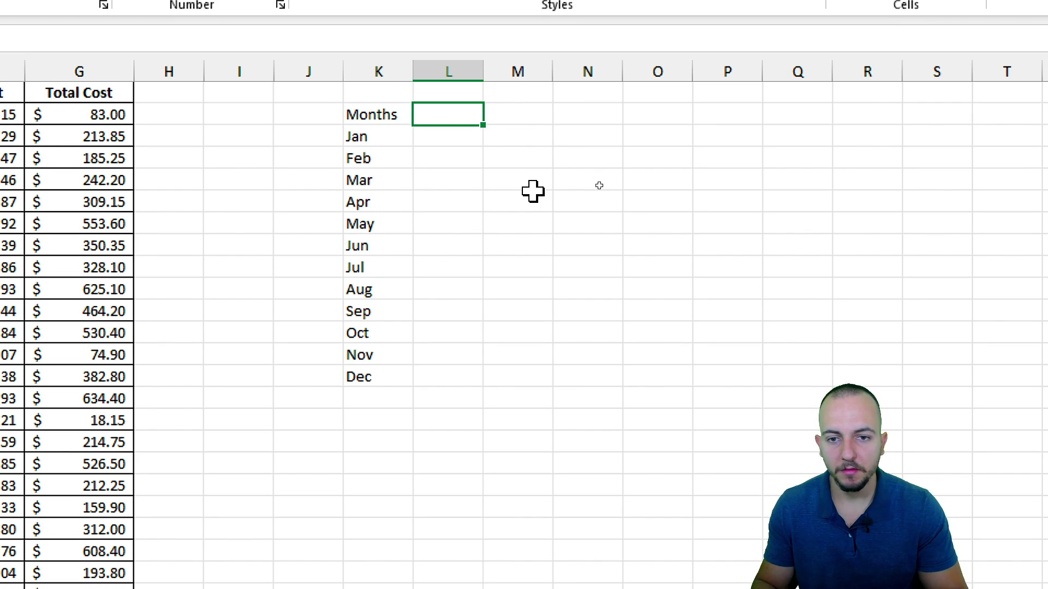
key(BackSpace)
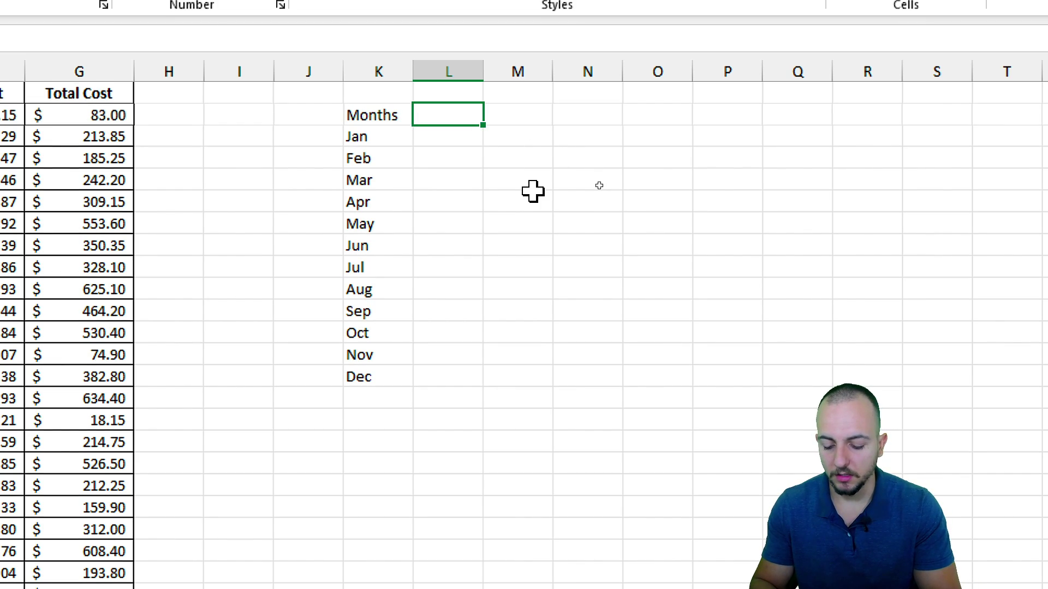
text(Total)
key(Return)
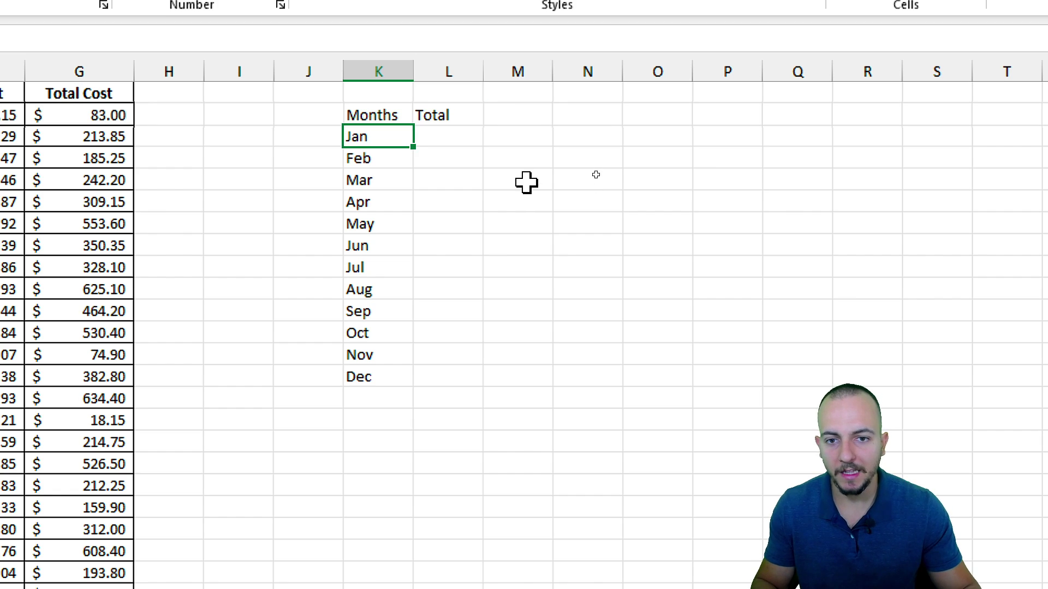
drag(484, 72, 529, 74)
click(459, 115)
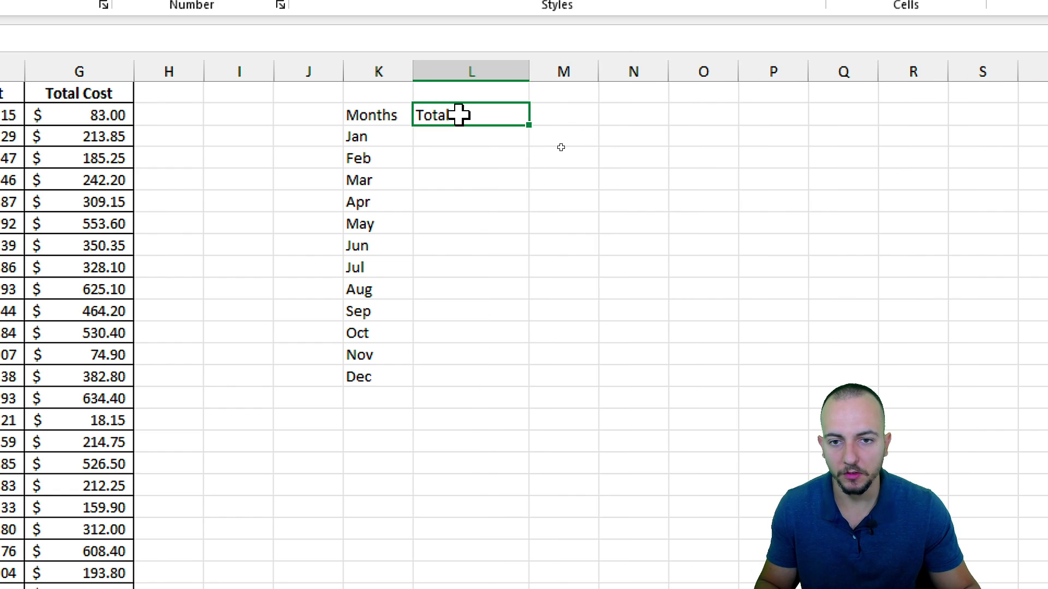
click(463, 140)
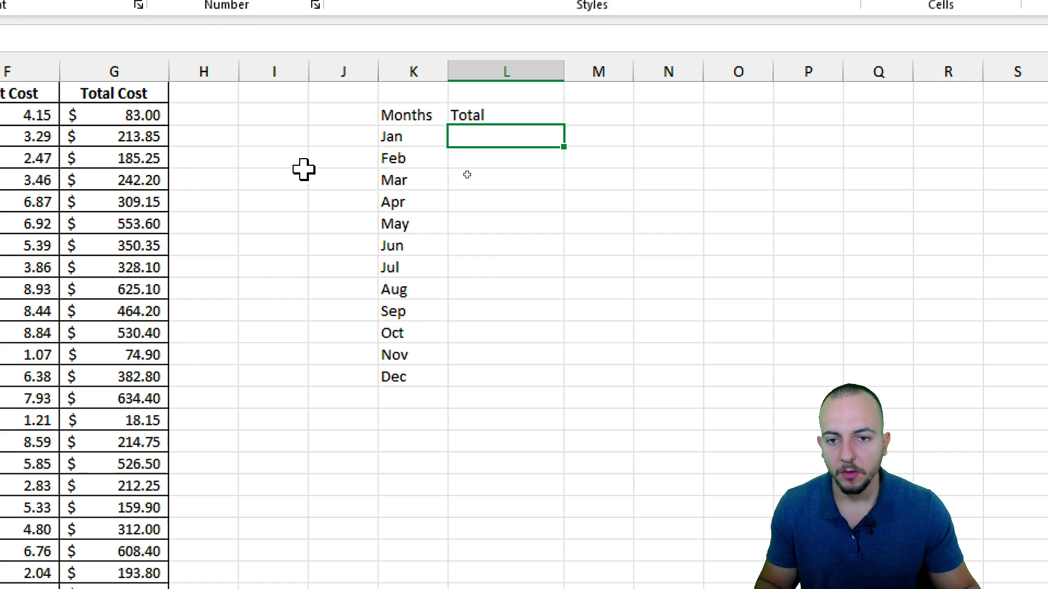
click(413, 135)
click(413, 158)
click(421, 180)
drag(426, 138, 430, 371)
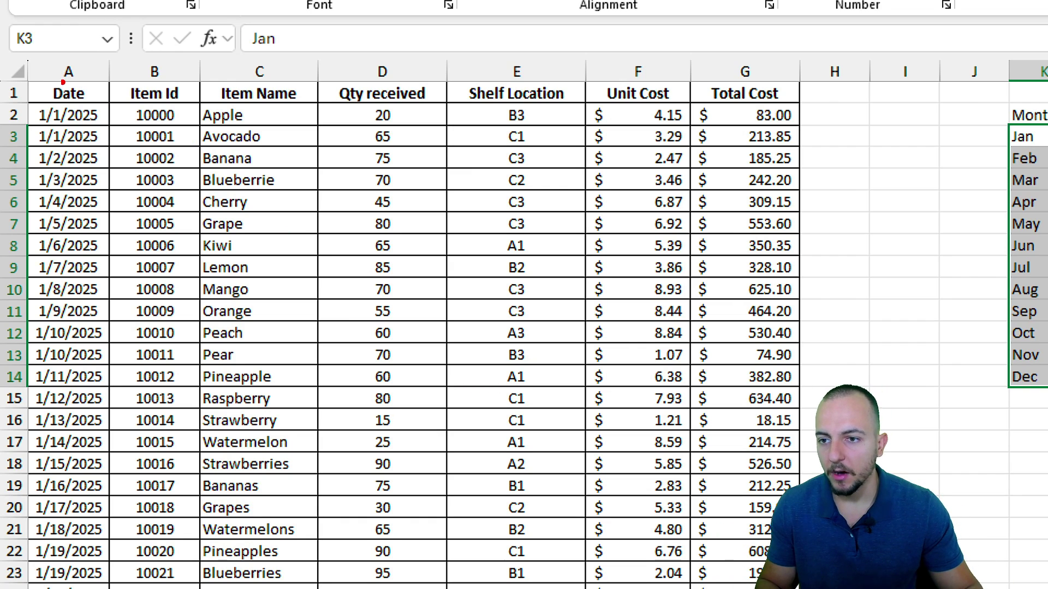
mouse_move(34, 78)
mouse_down()
mouse_move(101, 105)
mouse_move(154, 160)
mouse_up()
drag(209, 179, 229, 189)
drag(214, 170, 226, 167)
mouse_move(240, 184)
mouse_down()
mouse_move(275, 146)
mouse_move(280, 118)
mouse_up()
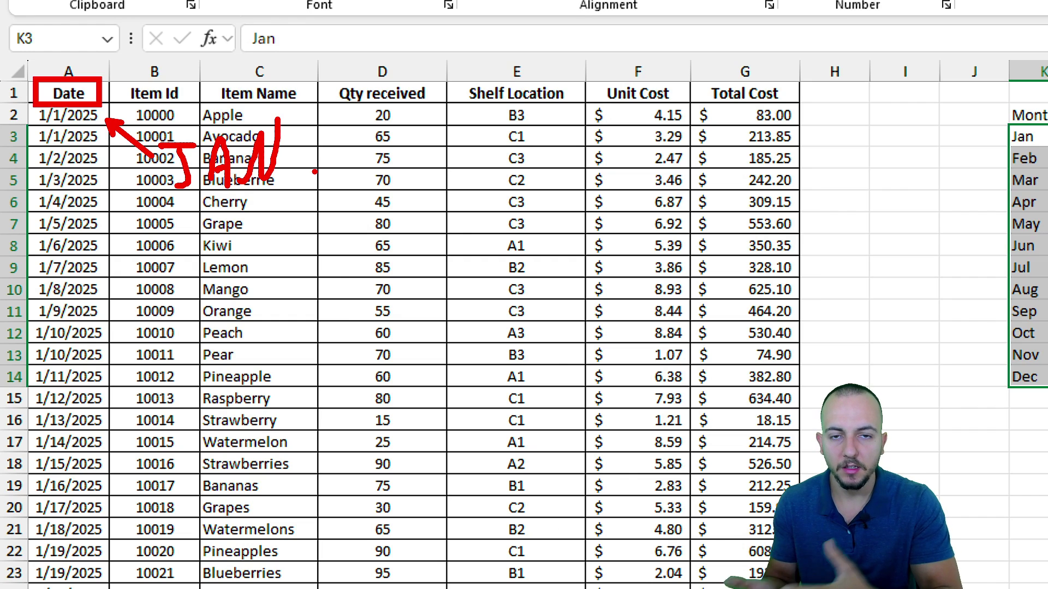
key(Escape)
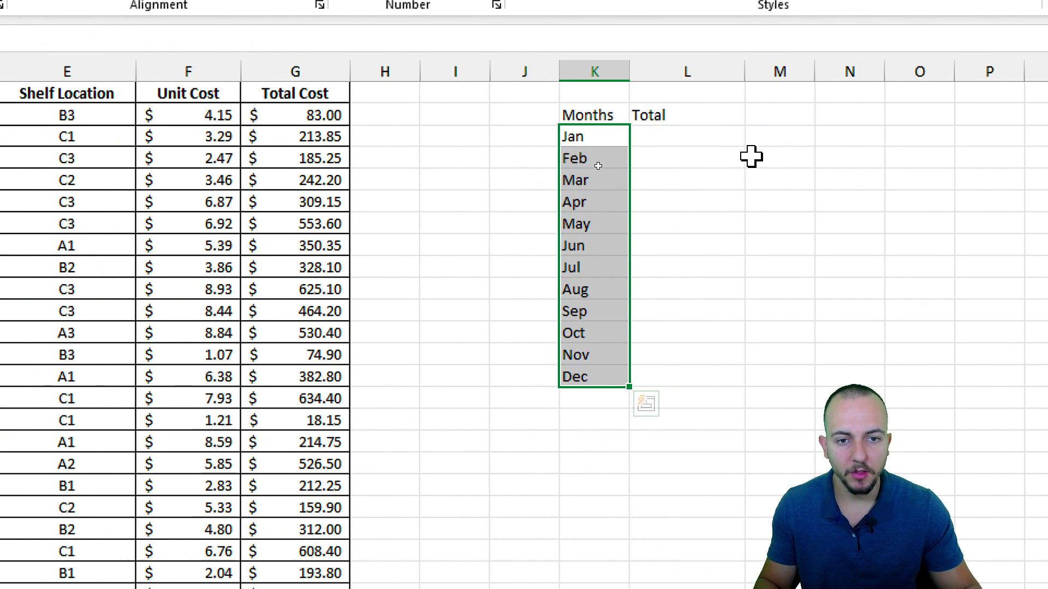
Step: Enter the header Helper in cell H1, beside the Total Cost column
click(396, 95)
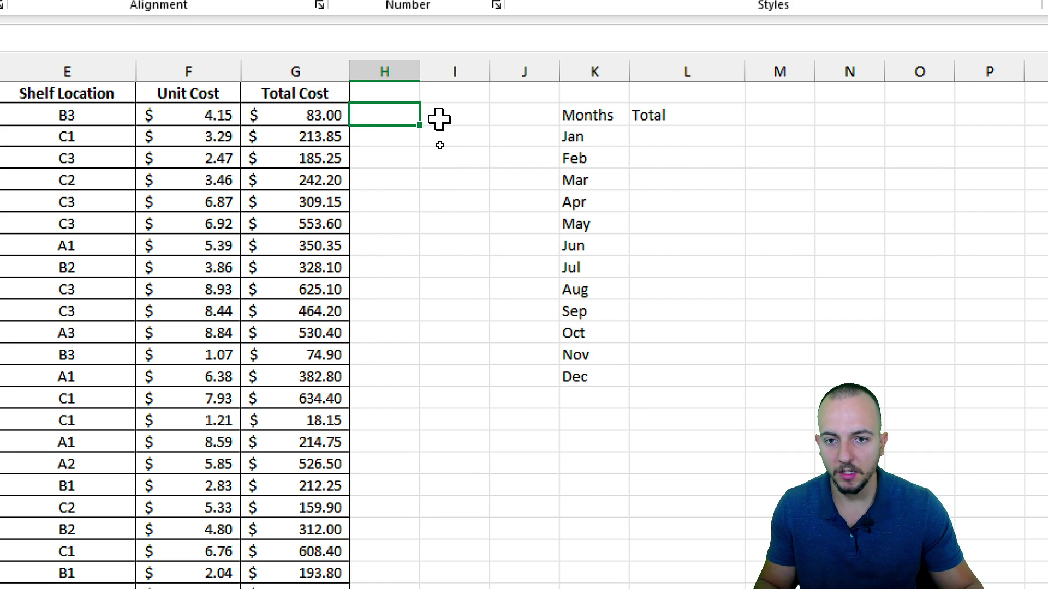
text(Helper)
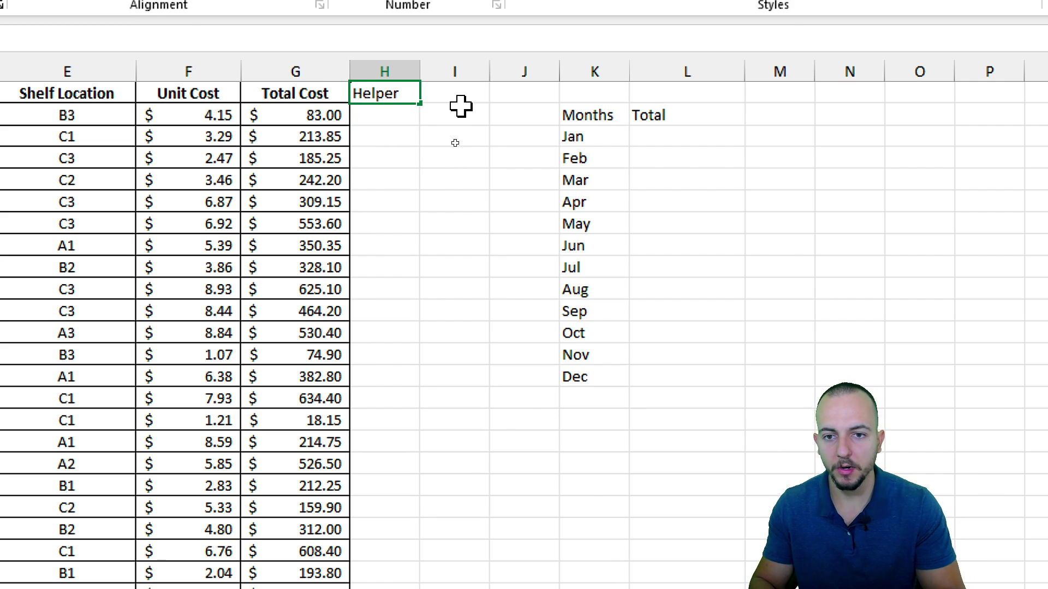
key(Return)
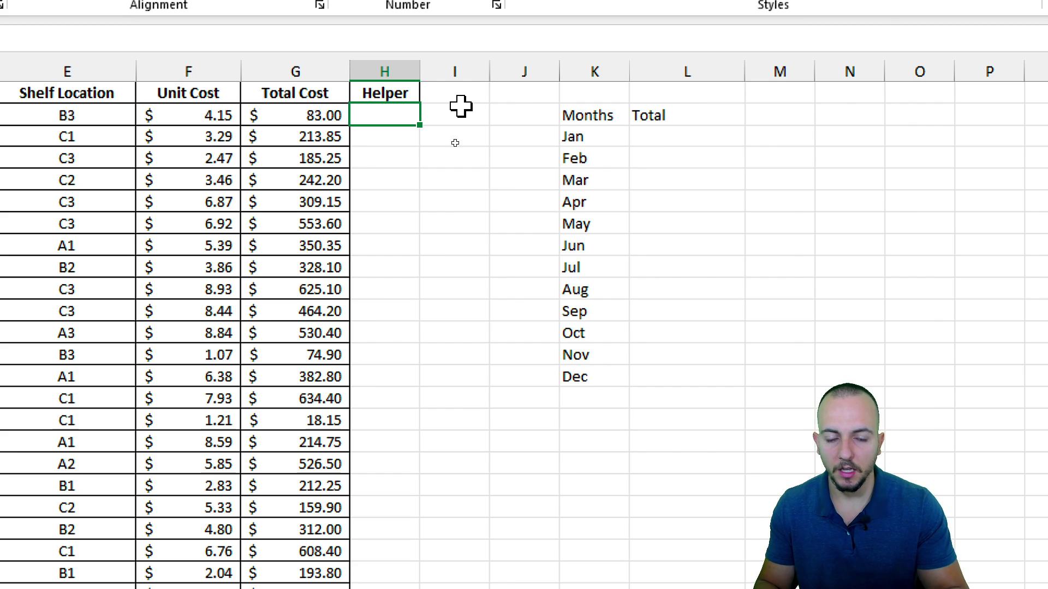
Step: Enter the formula =TEXT(A2,"m") in cell H2 to extract the month from the first date
text(=tex)
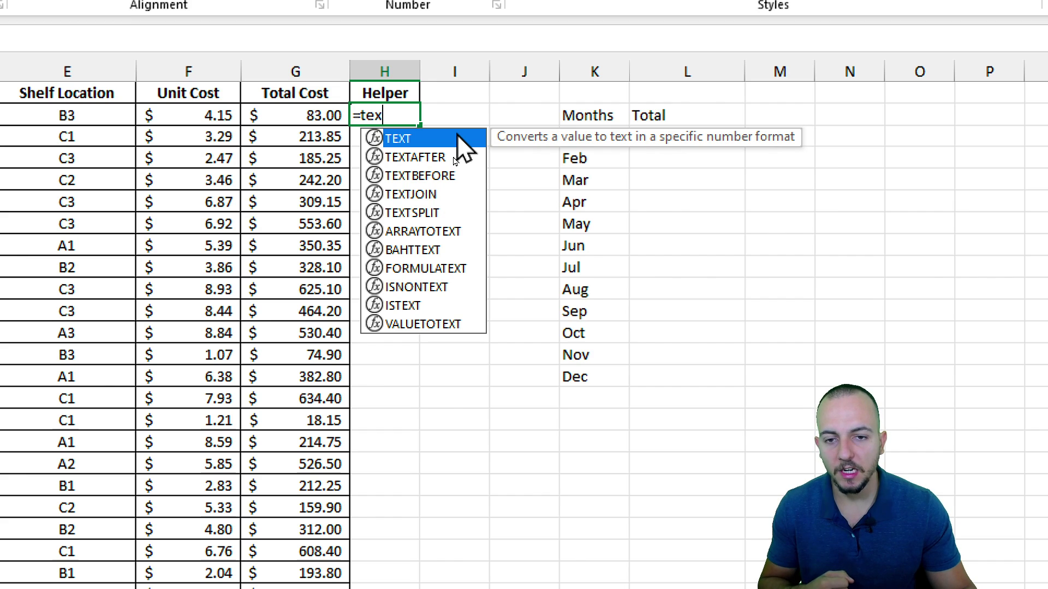
double_click(460, 139)
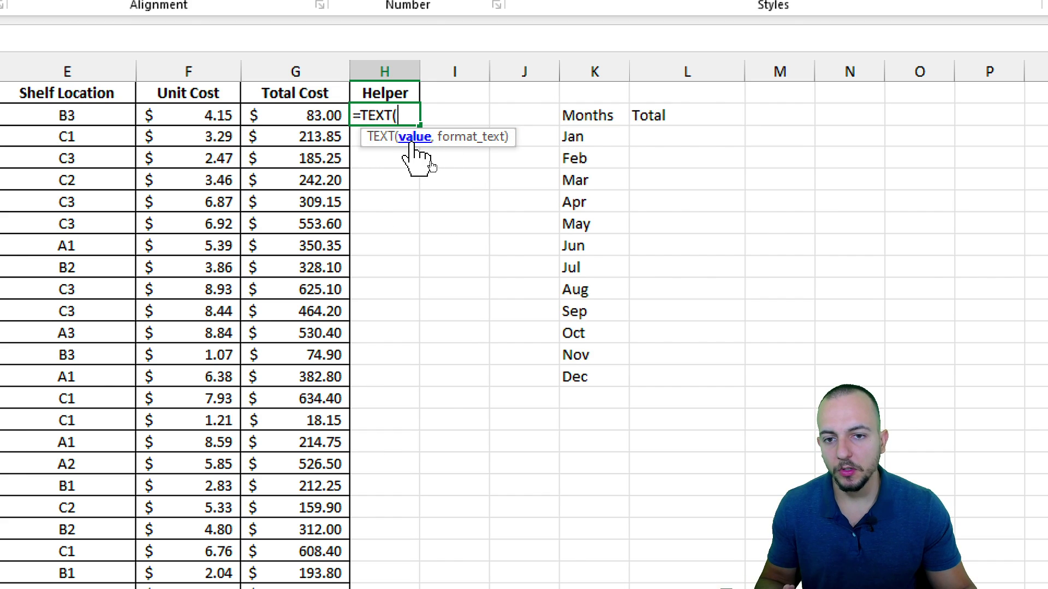
click(84, 113)
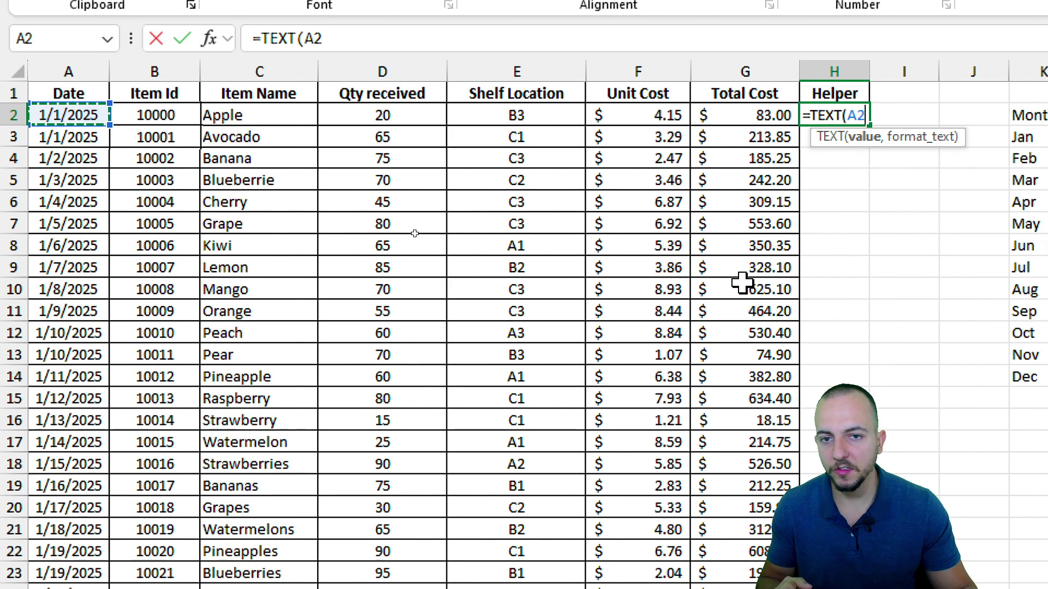
text(,)
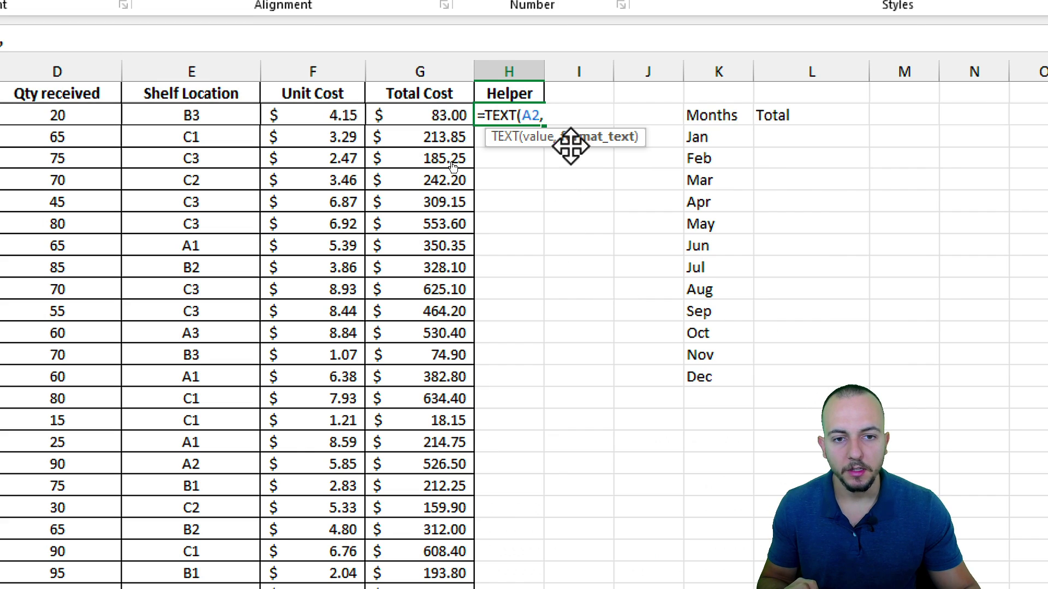
text(")
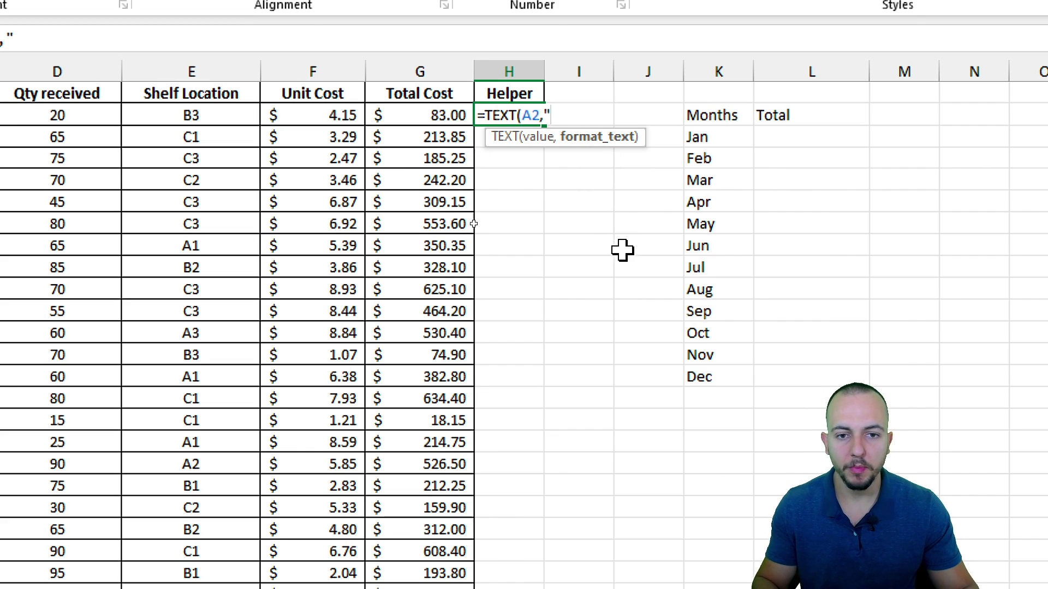
text(m)
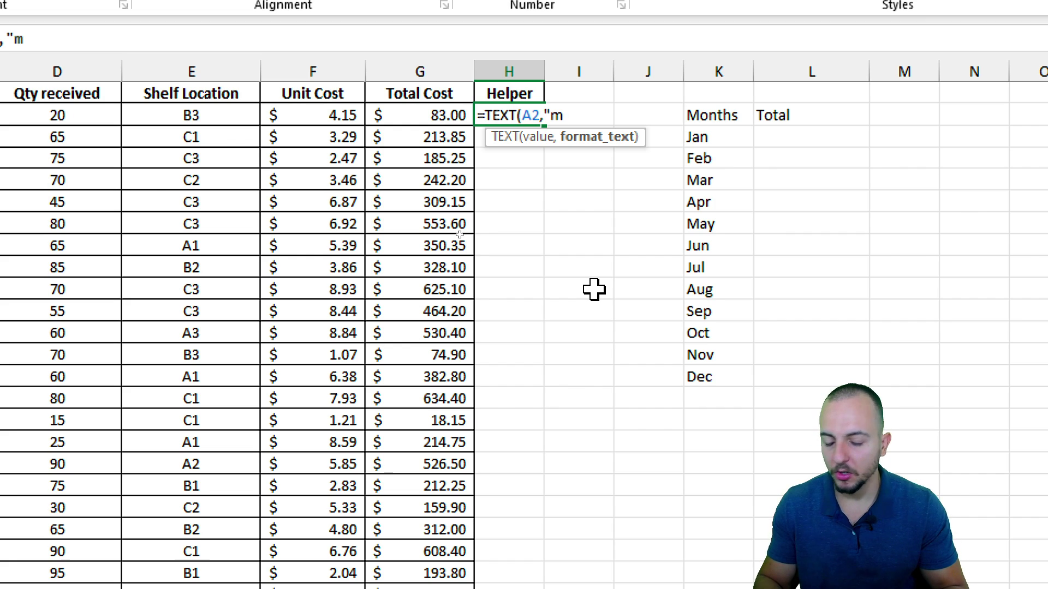
text("))
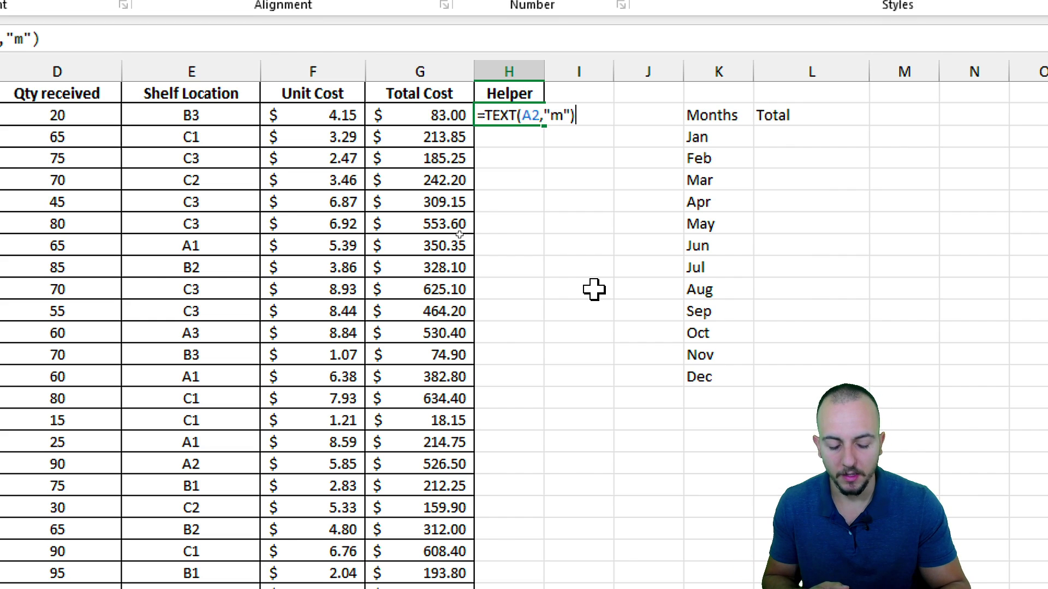
key(Return)
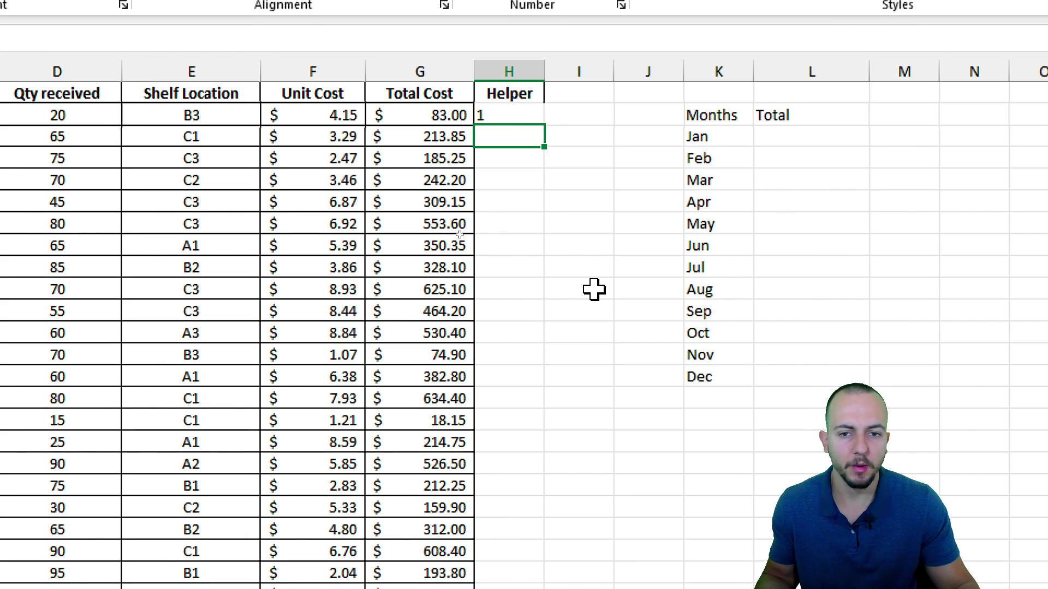
Step: Change the format code of the TEXT formula in H2 to "mm"
click(64, 113)
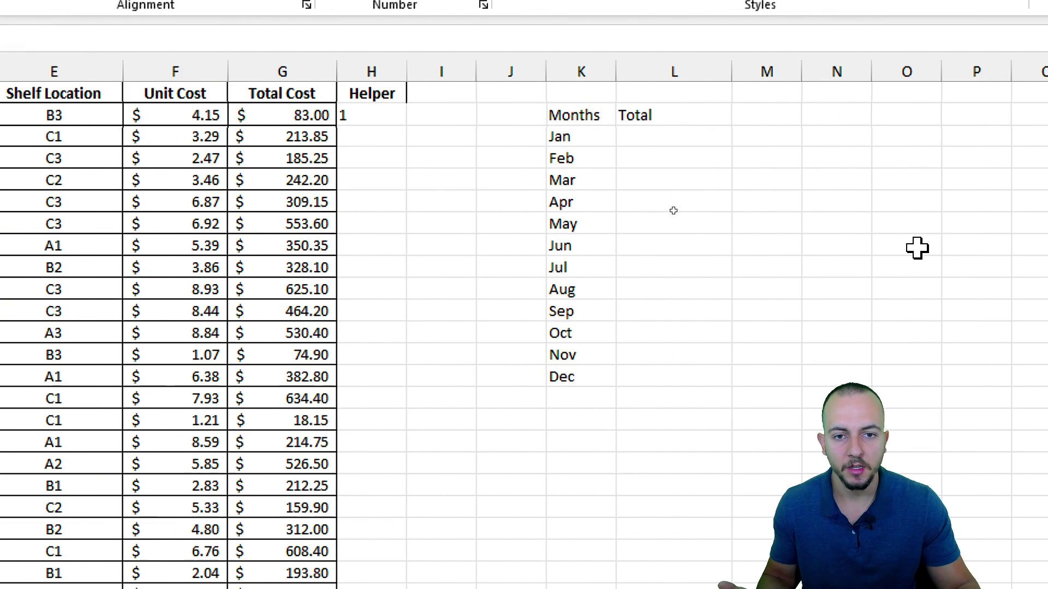
click(836, 113)
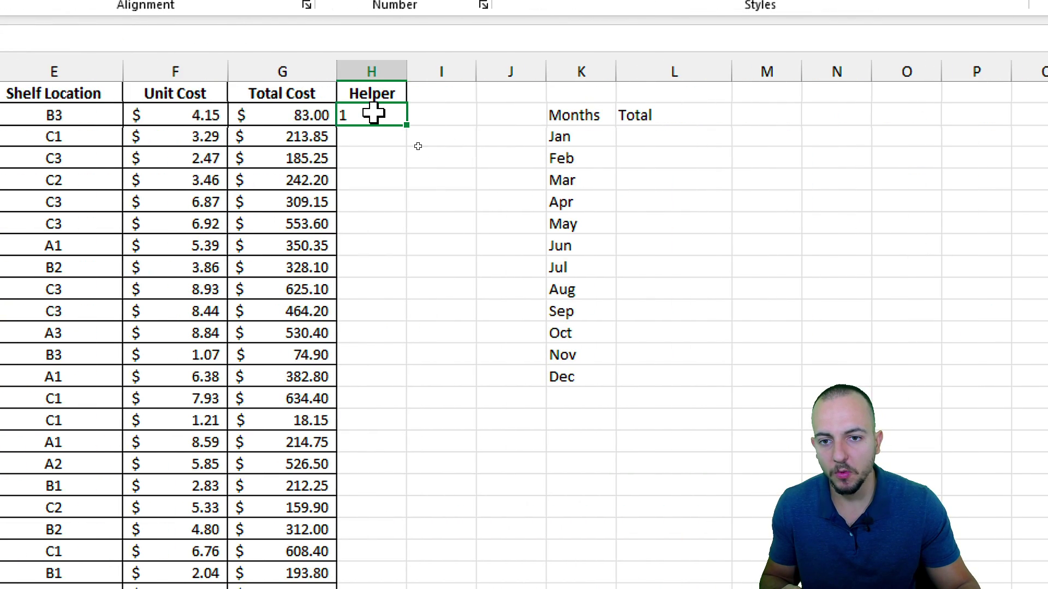
double_click(373, 113)
click(414, 115)
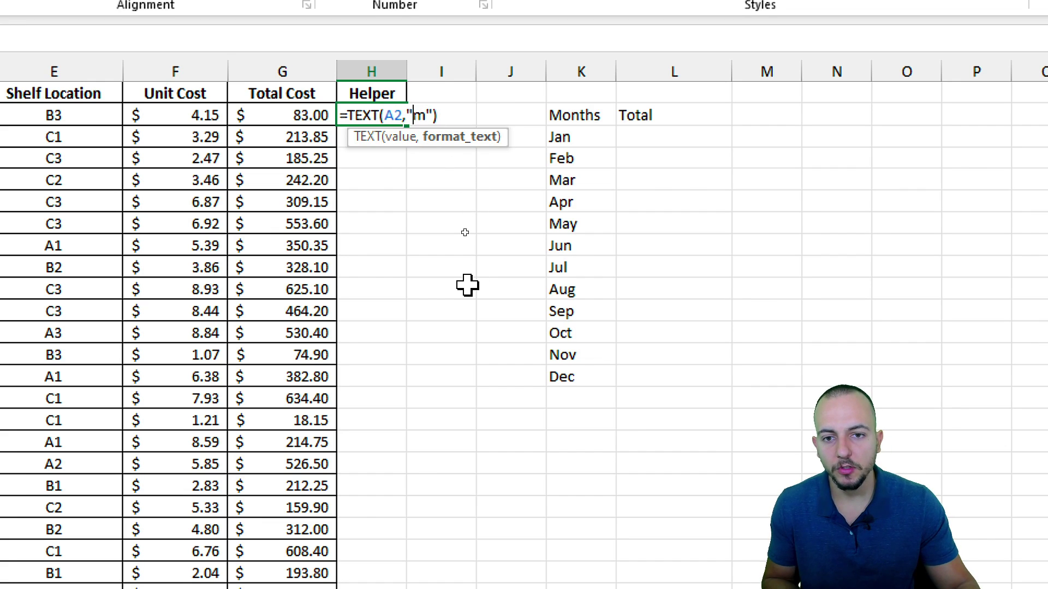
text(m)
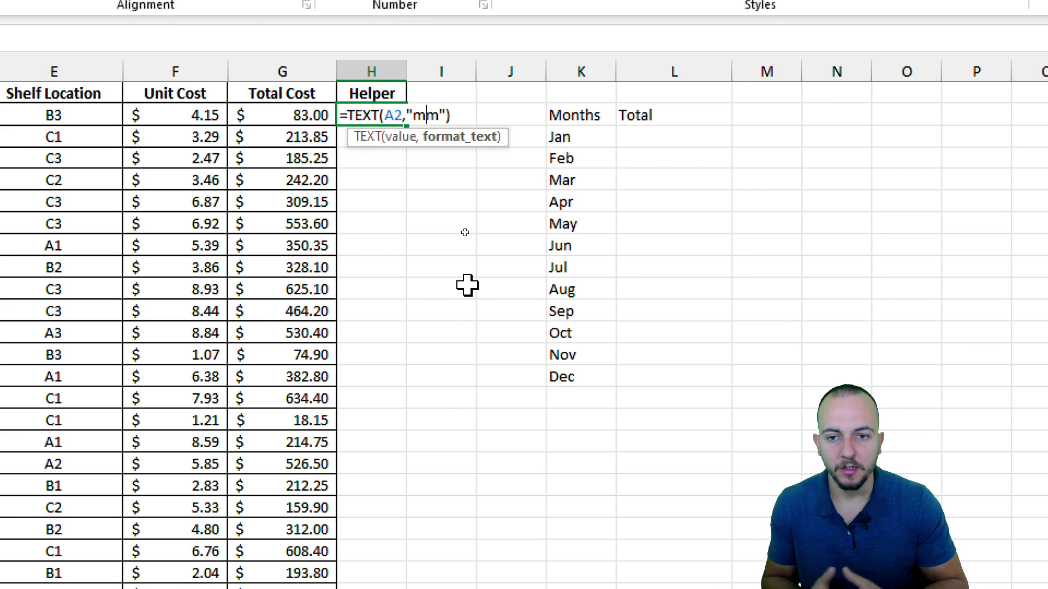
key(Return)
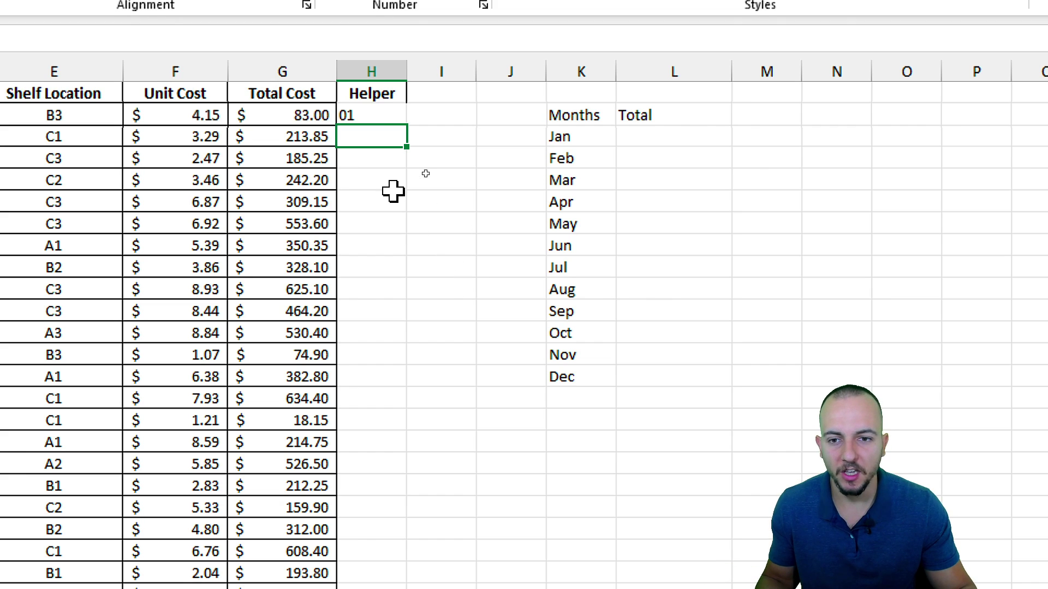
Step: Change the TEXT format code in H2 to "mmm" and compare the result with the month abbreviations in column K
click(381, 111)
double_click(427, 115)
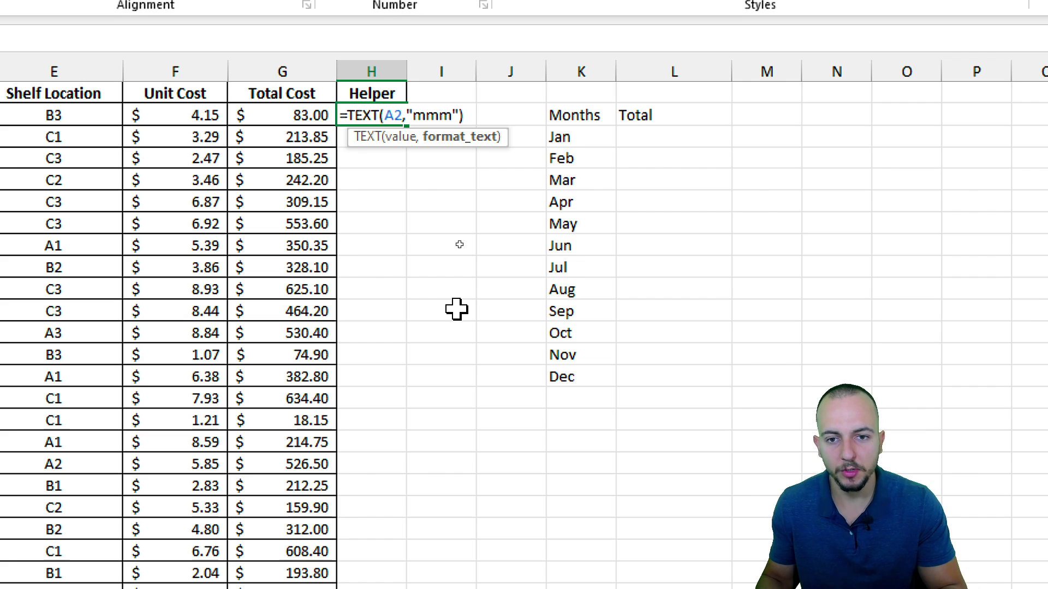
key(Return)
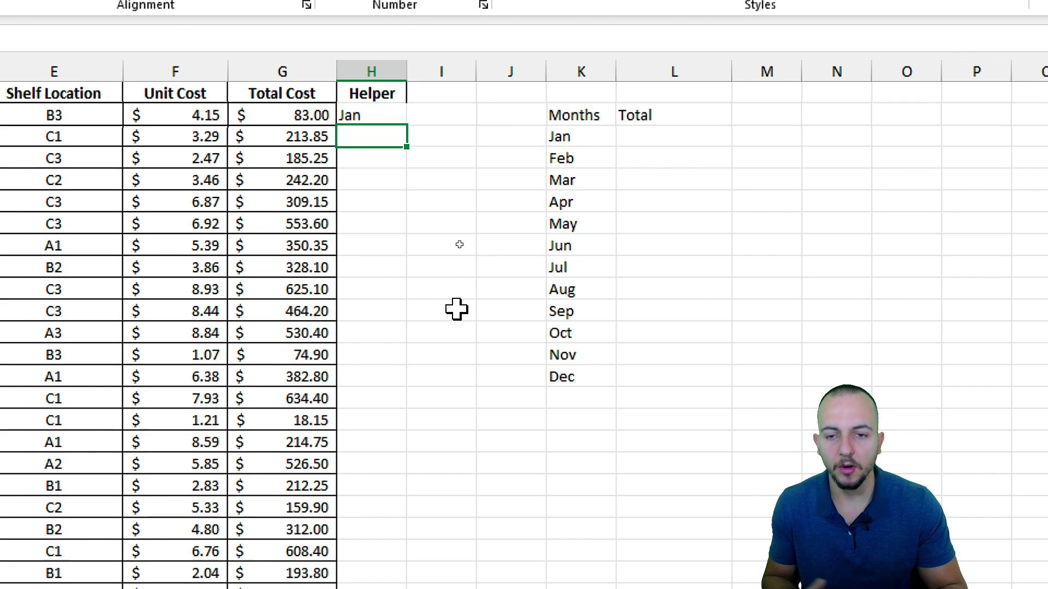
click(379, 112)
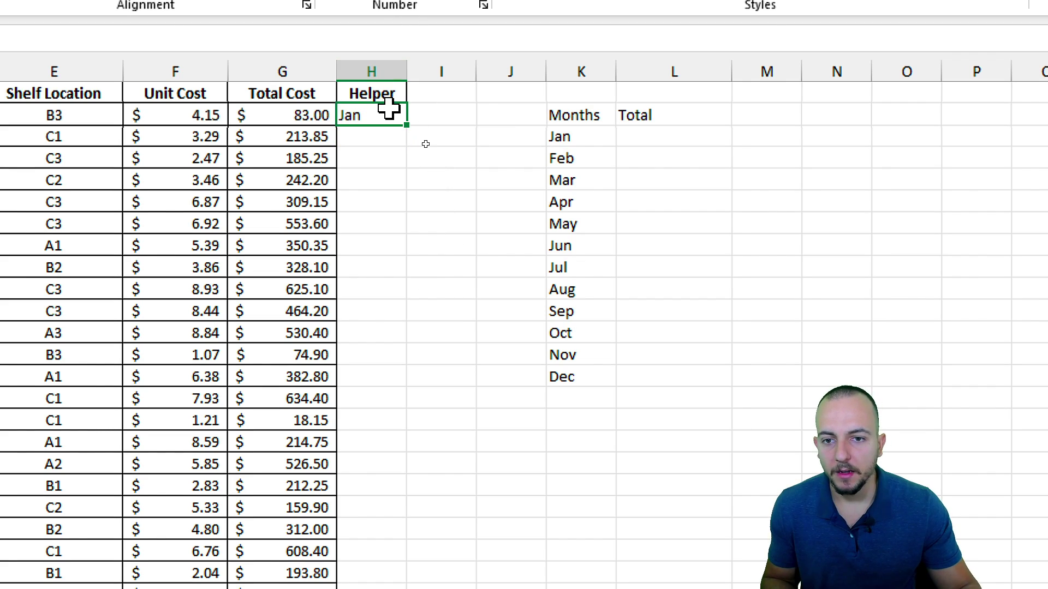
click(566, 136)
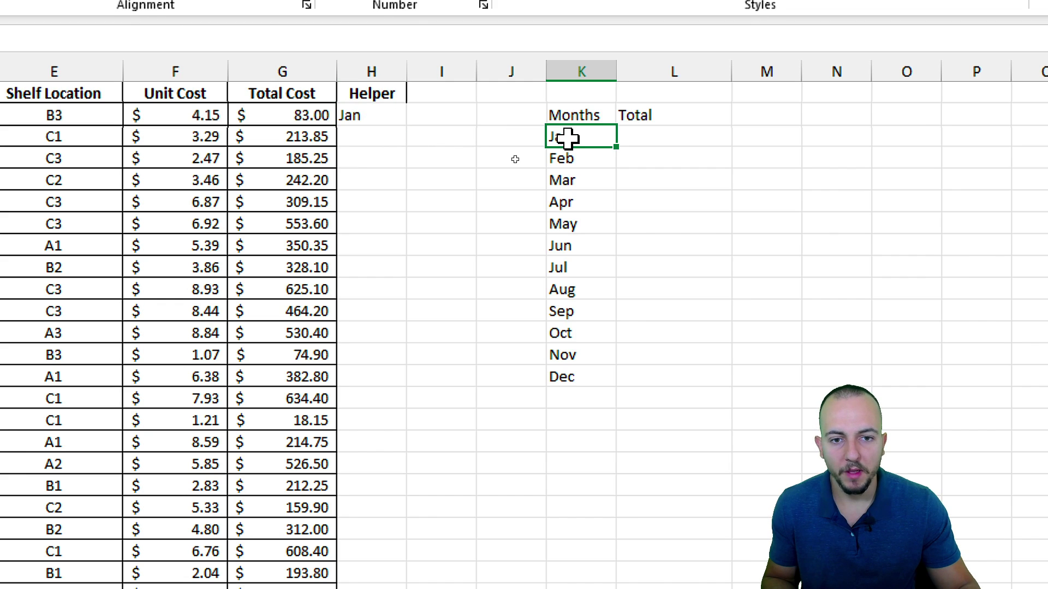
drag(583, 113, 579, 389)
click(571, 139)
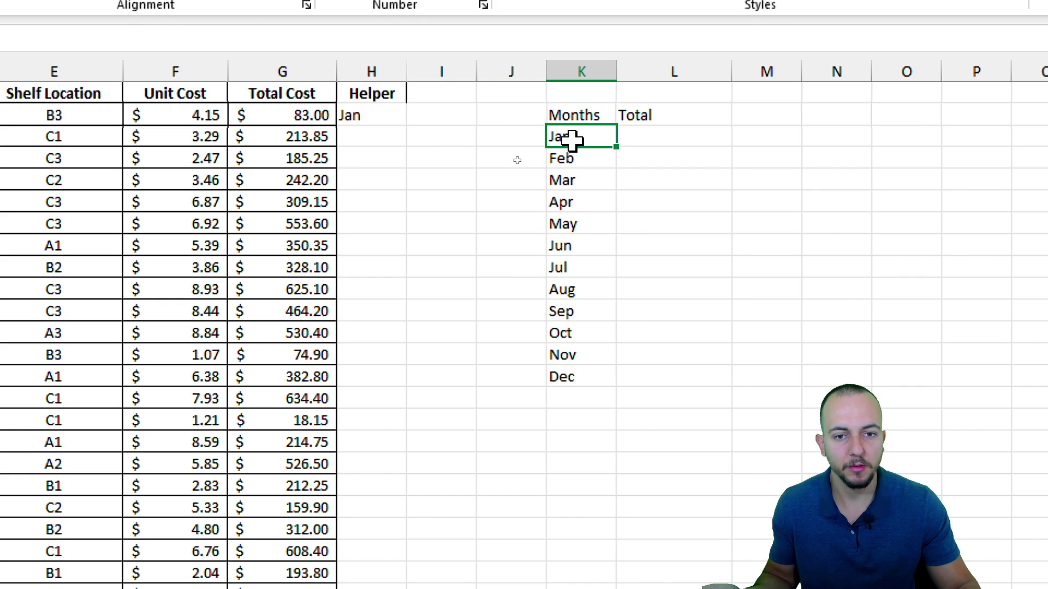
Step: Try the four-letter format code "mmmm" in the TEXT formula in H2
click(386, 115)
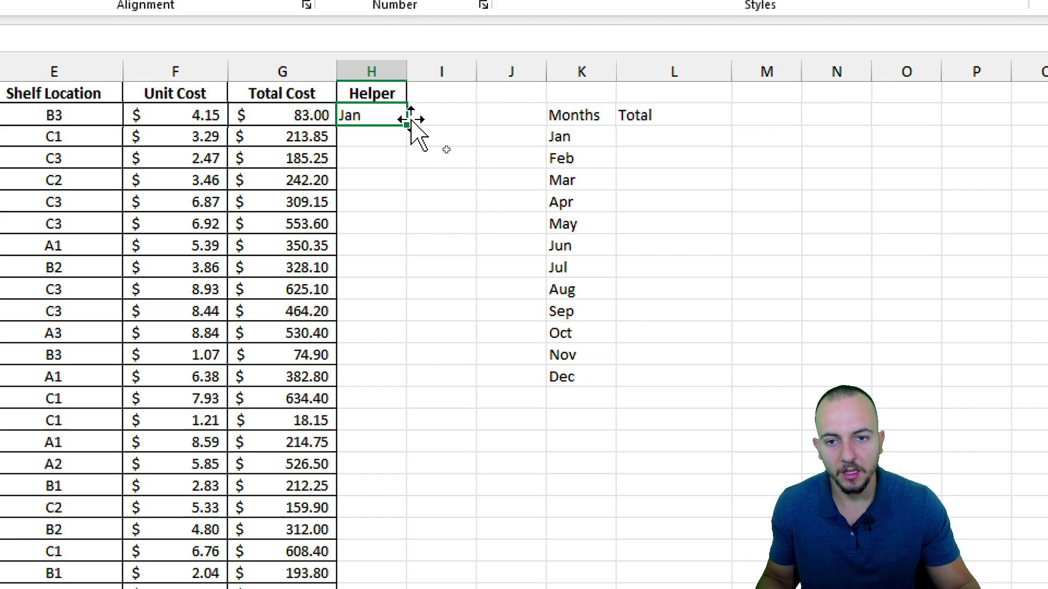
double_click(386, 116)
click(427, 116)
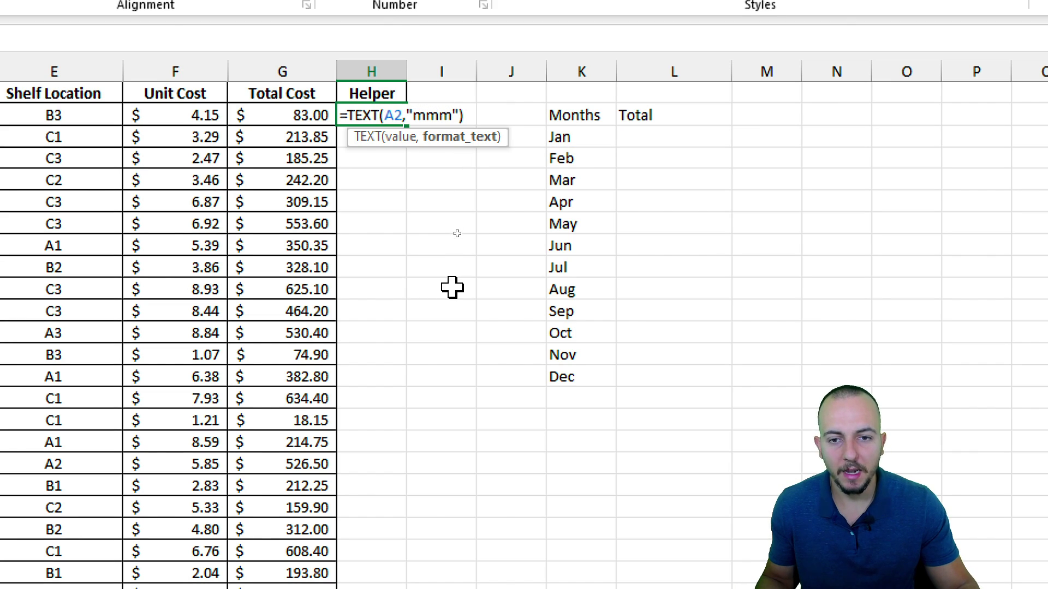
text(m)
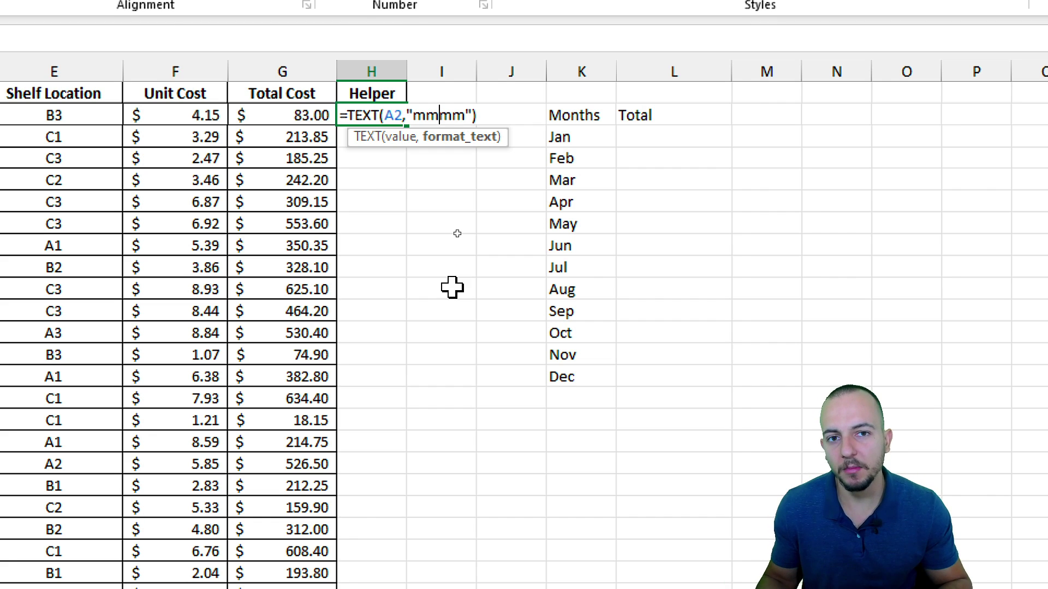
key(Return)
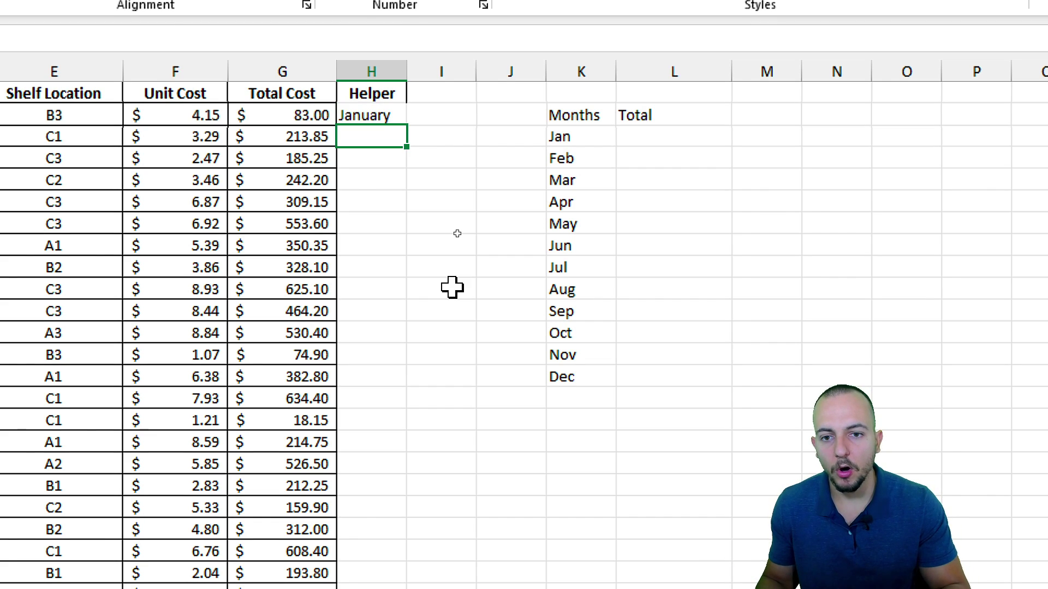
Step: Set the format code in H2 back to "mmm" so the formula reads =TEXT(A2,"mmm")
click(391, 112)
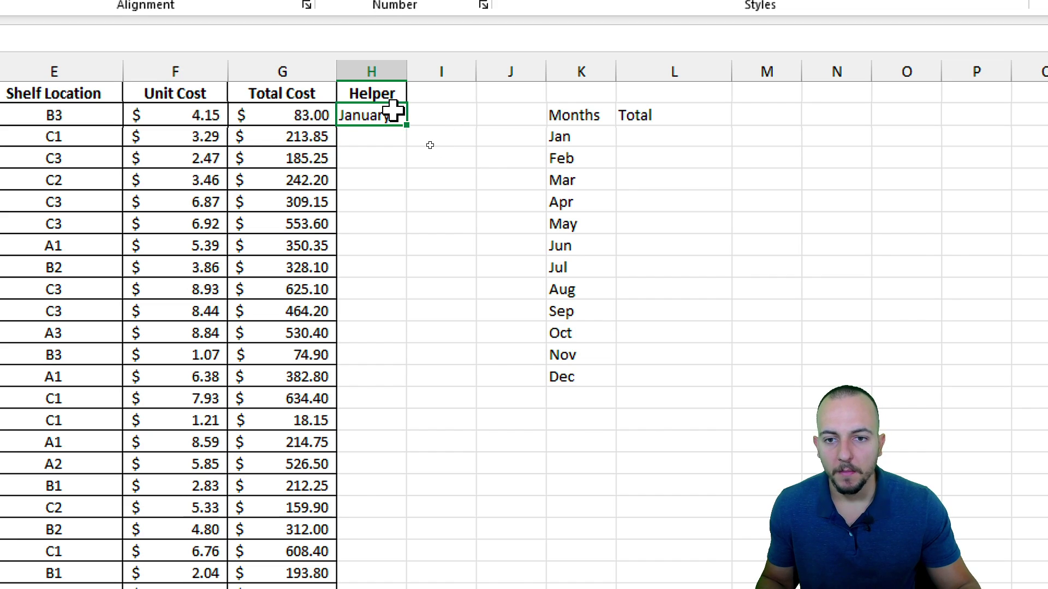
key(F2)
key(Left)
key(Left)
key(Left)
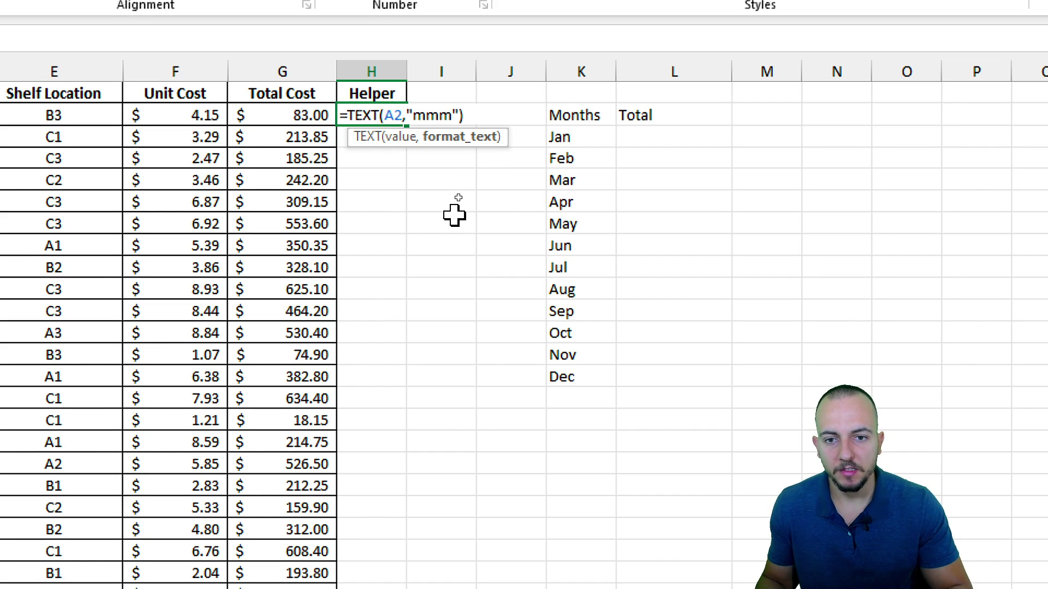
key(Return)
Step: Fill the TEXT formula from H2 down the whole Helper column and review the month names against the dates
click(375, 112)
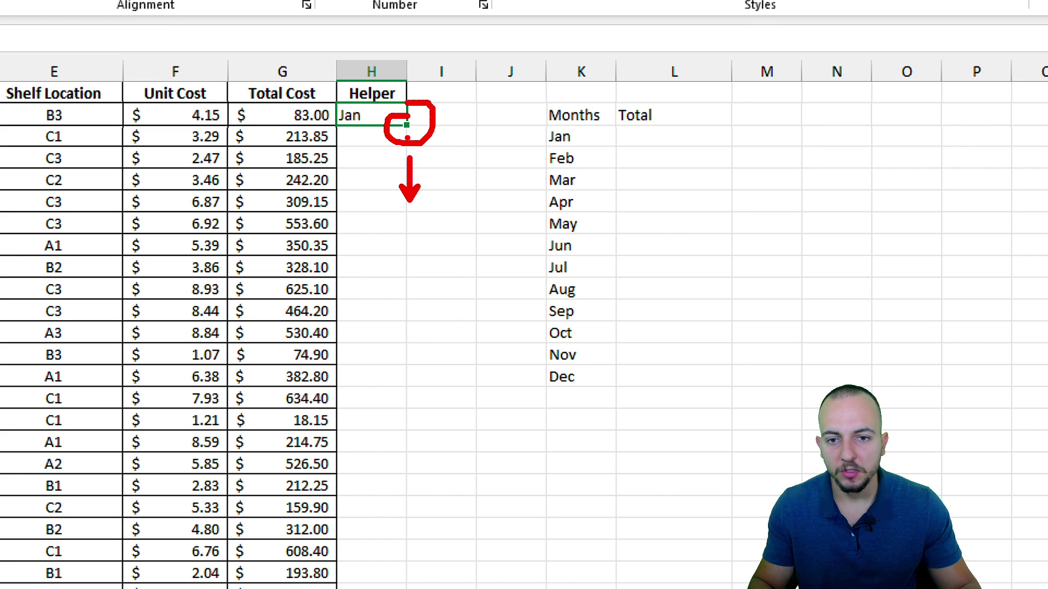
double_click(405, 127)
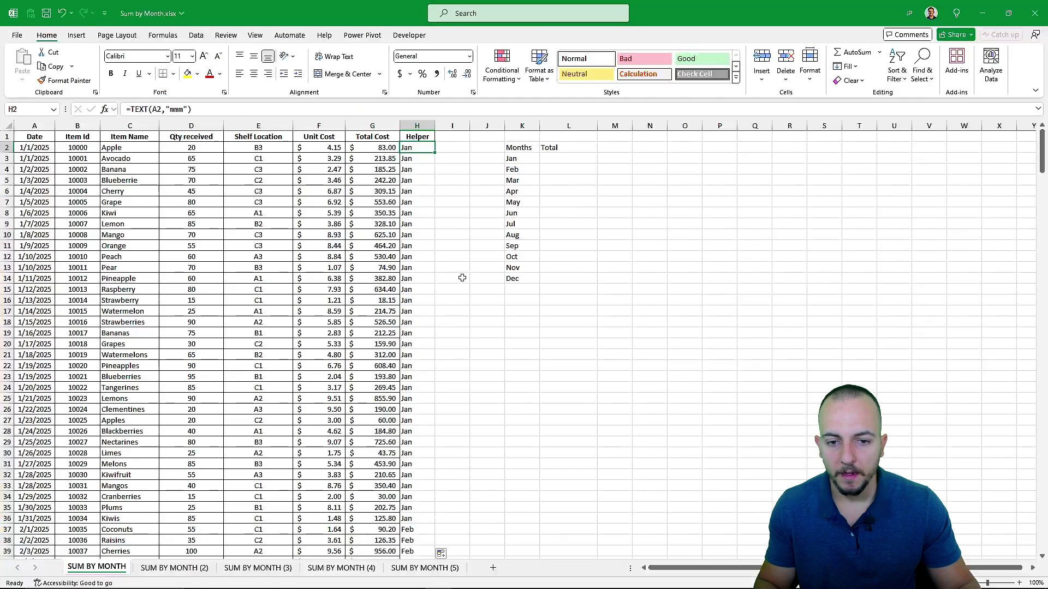
scroll(460, 398, down, 5)
scroll(462, 278, down, 20)
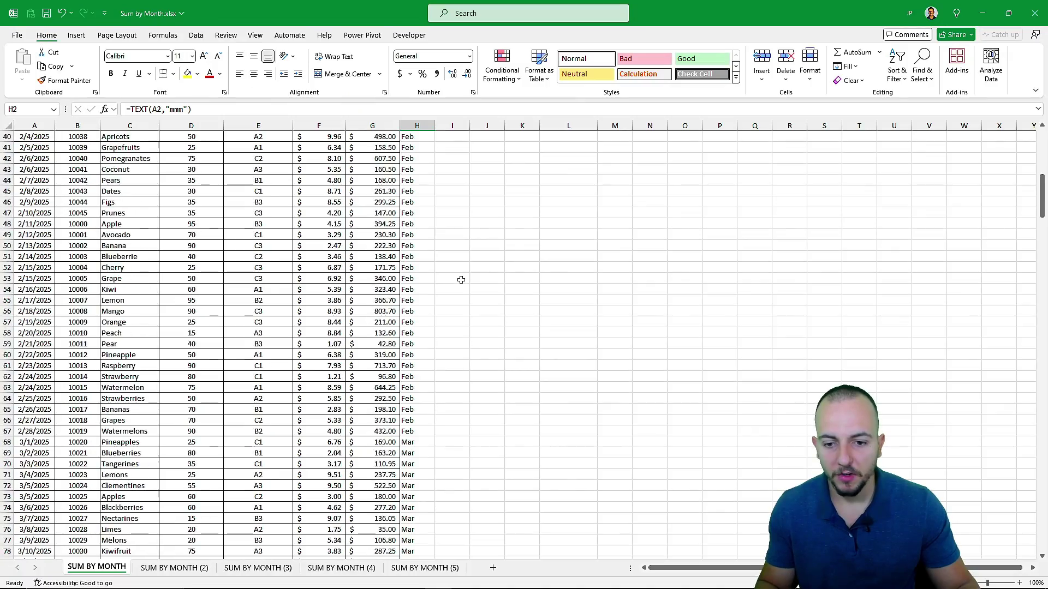
scroll(449, 285, down, 4)
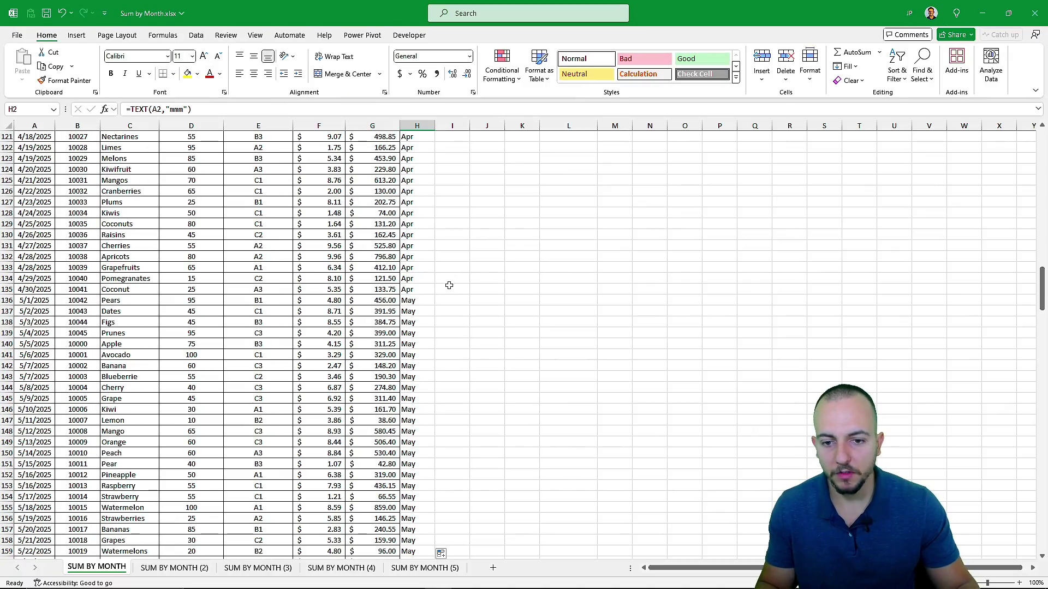
scroll(436, 244, up, 20)
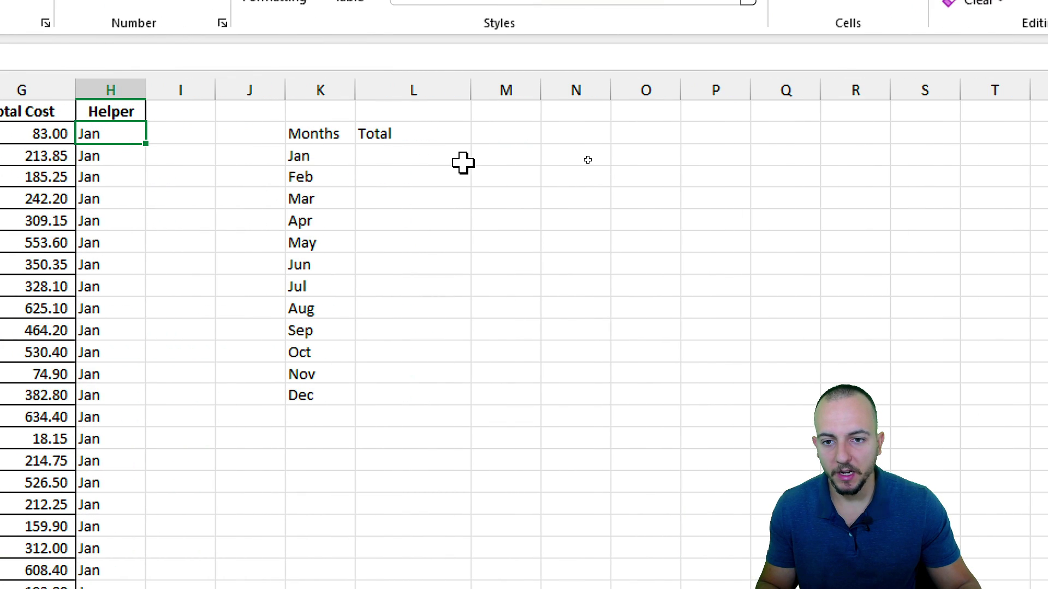
Step: Start a SUMIF formula in L3, the Jan total, with the whole Helper column H:H as the range
click(413, 155)
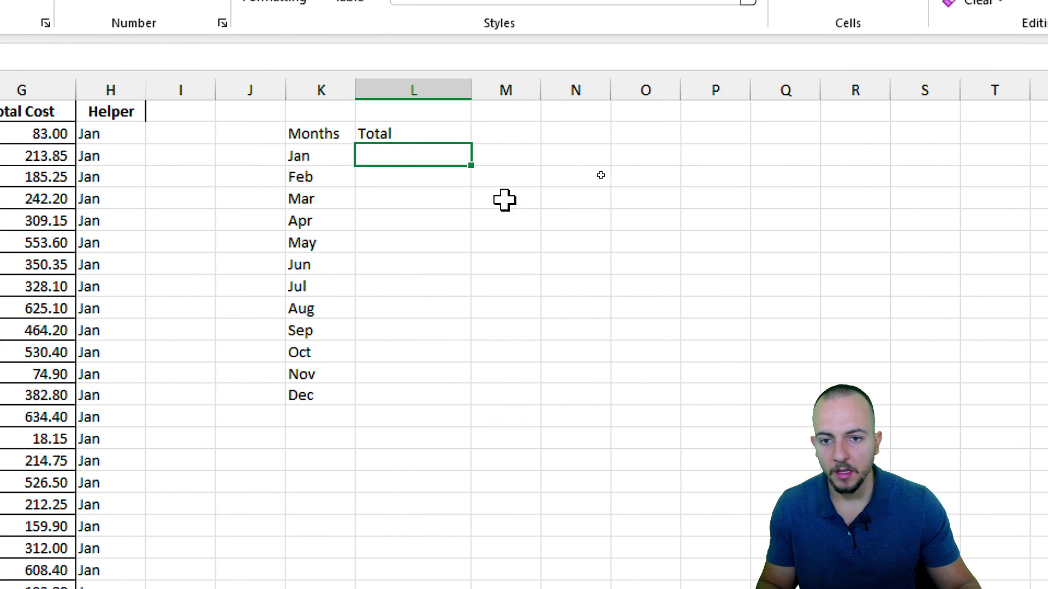
text(=sum)
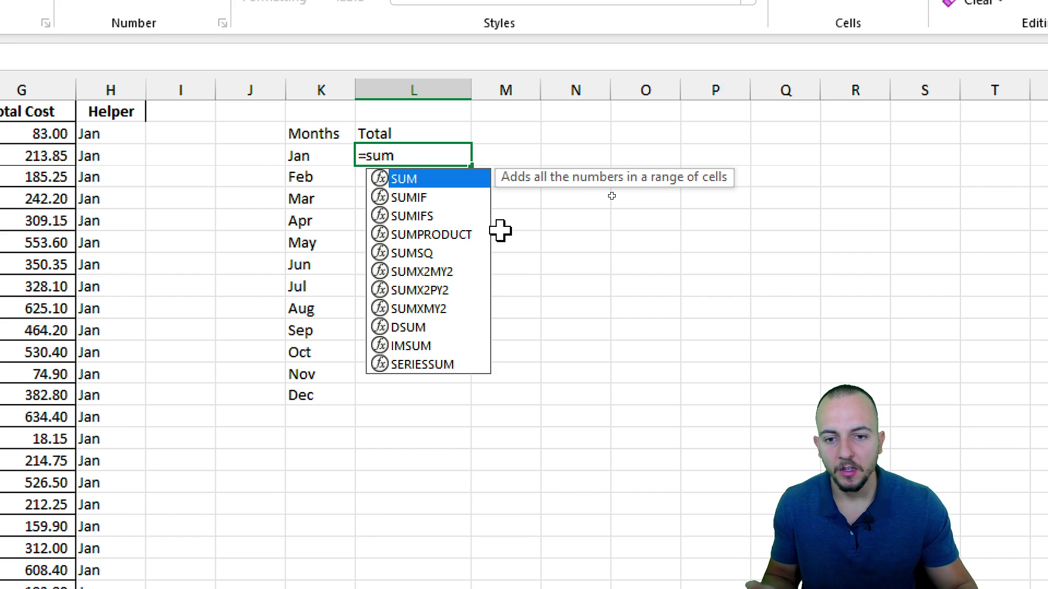
click(444, 197)
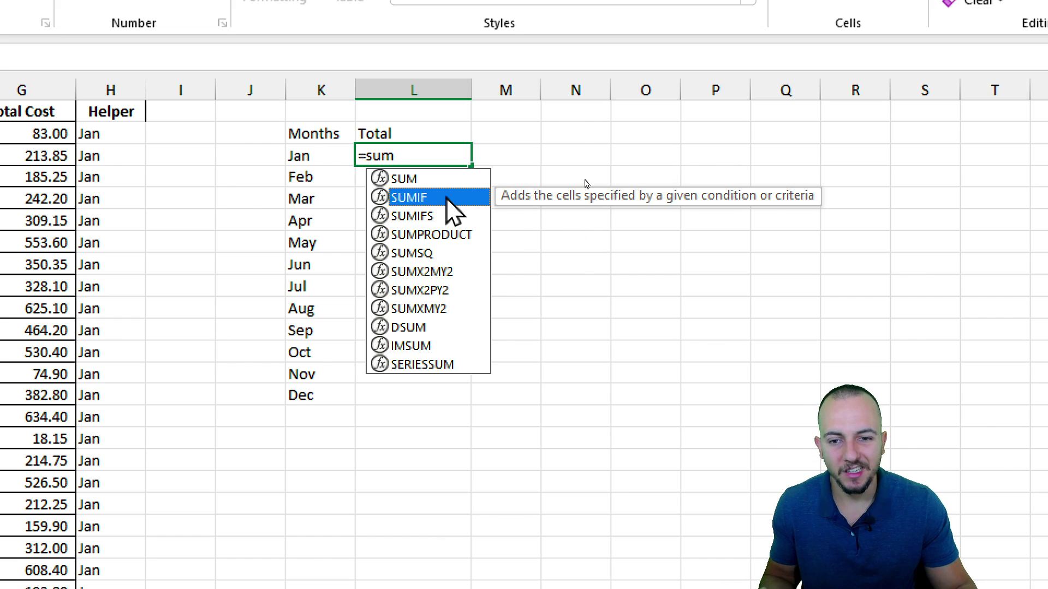
click(451, 217)
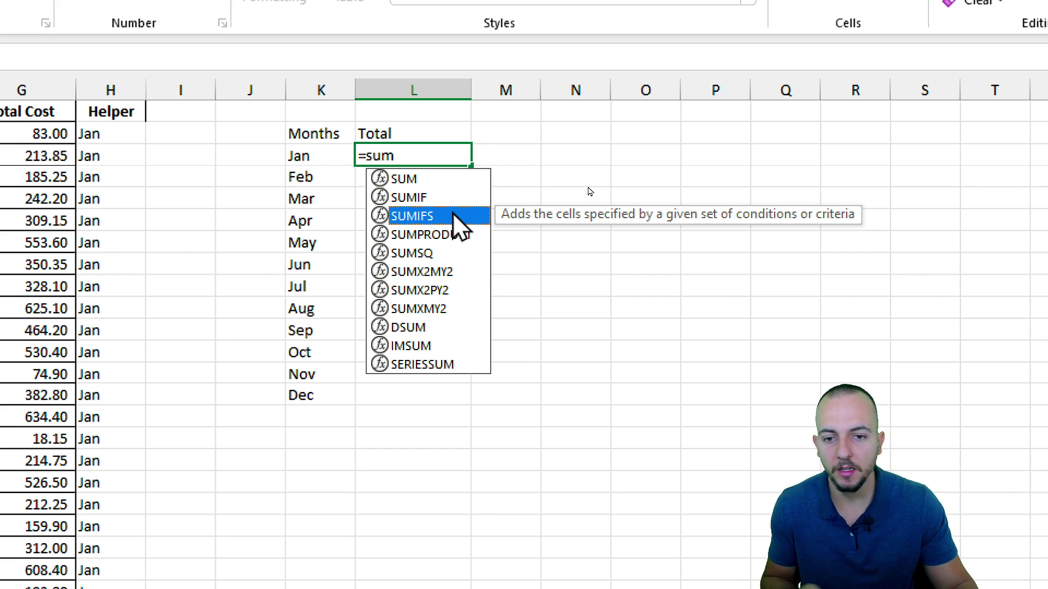
click(443, 199)
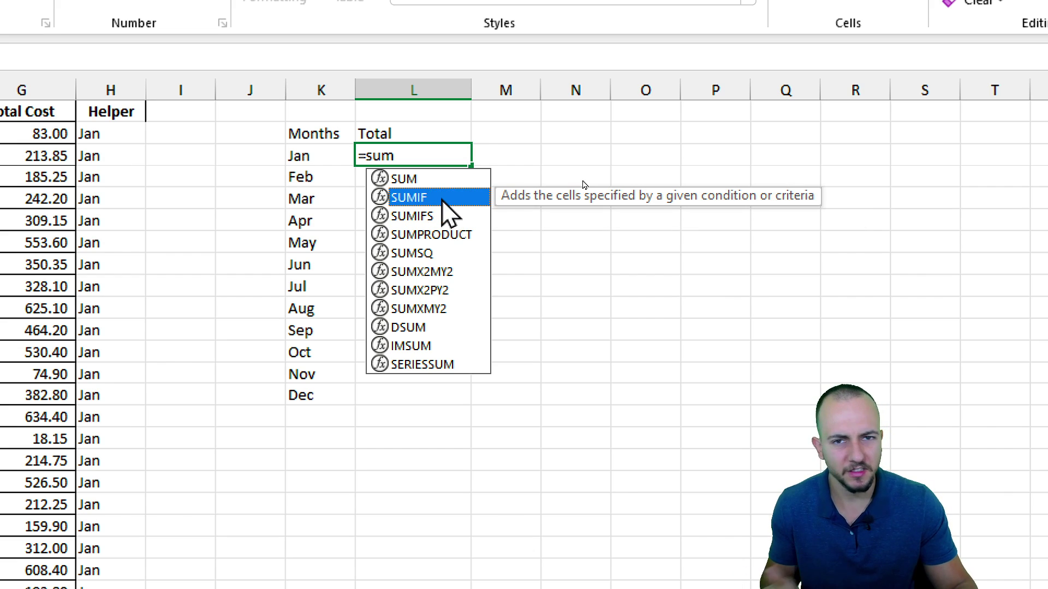
double_click(443, 200)
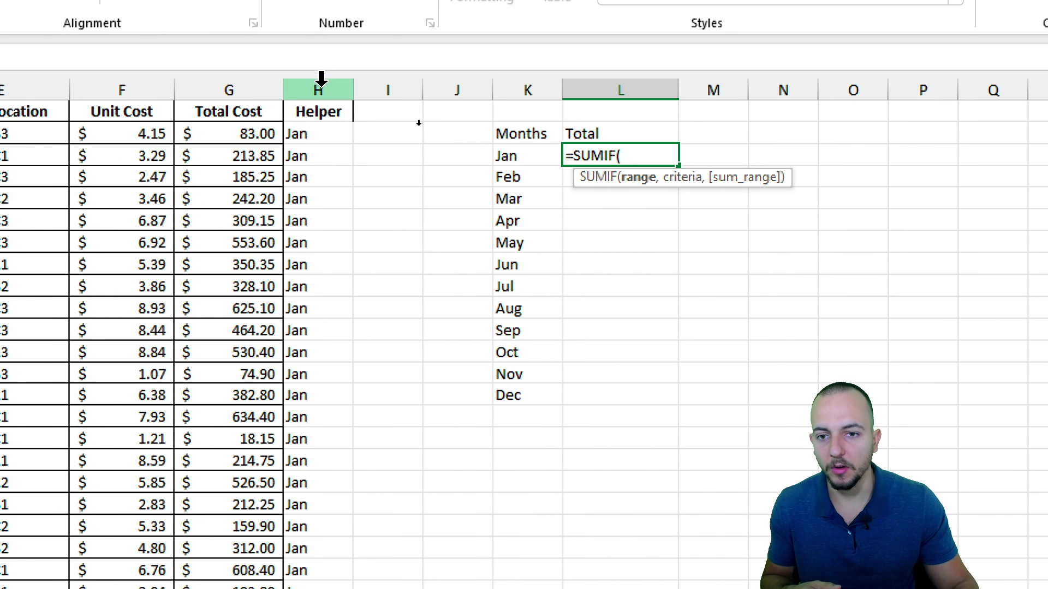
drag(331, 132, 329, 257)
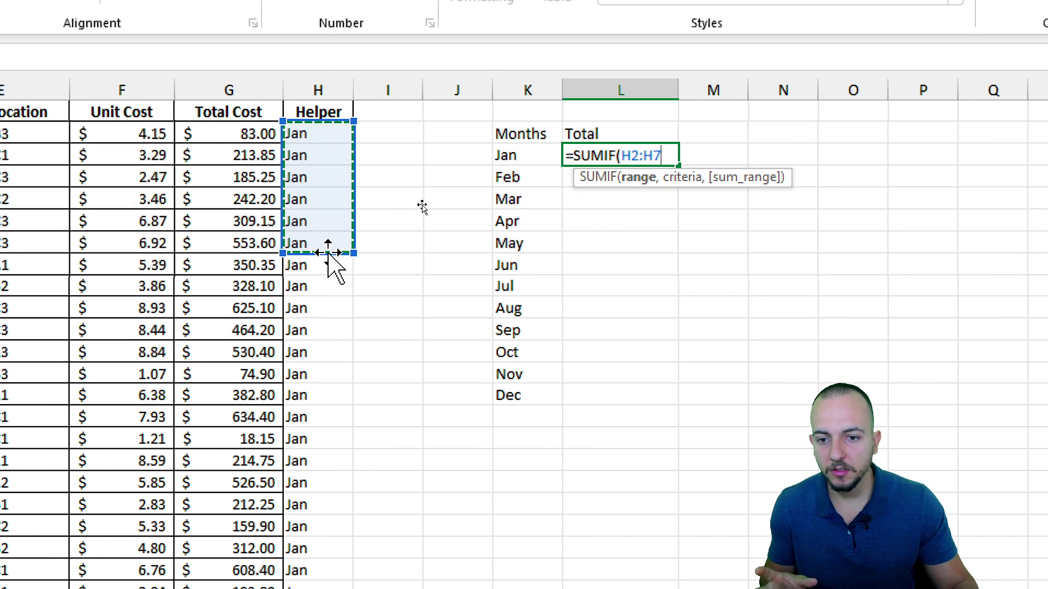
click(332, 83)
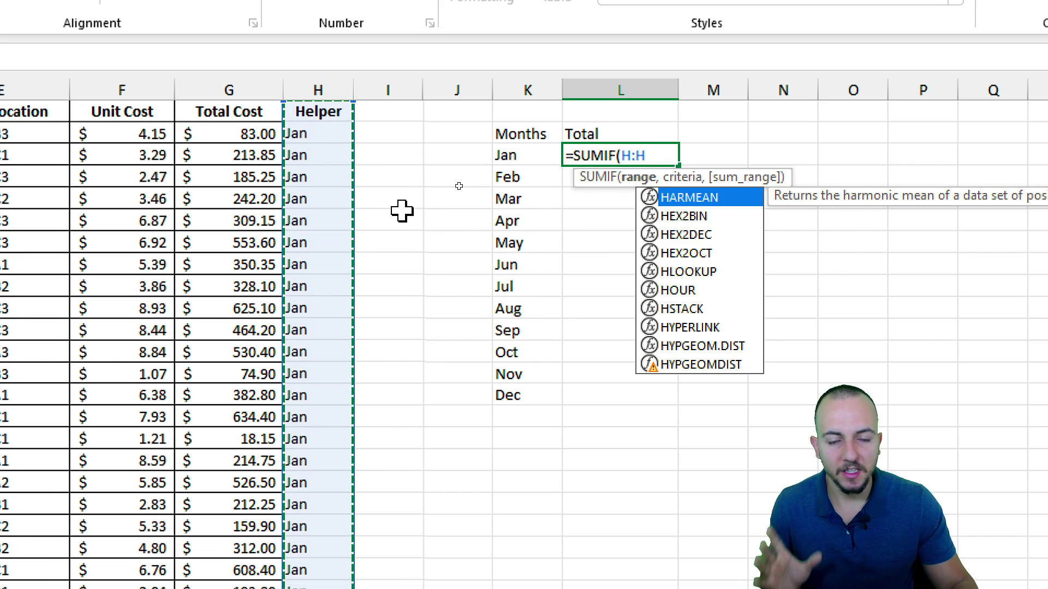
text(,)
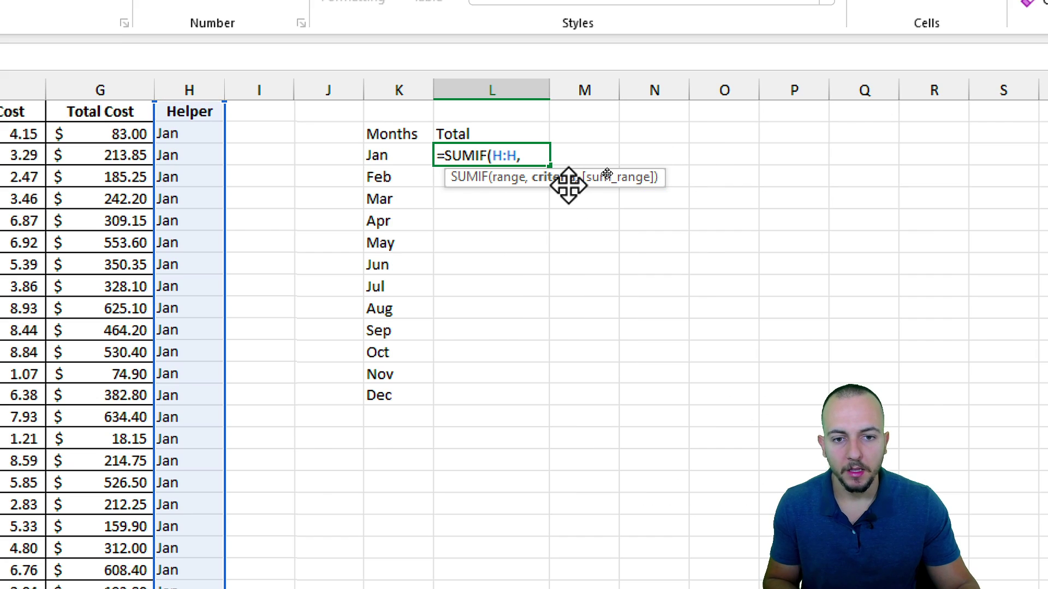
Step: Set the SUMIF criteria to the Jan cell K3, trying other month cells in column K as criteria along the way
click(406, 158)
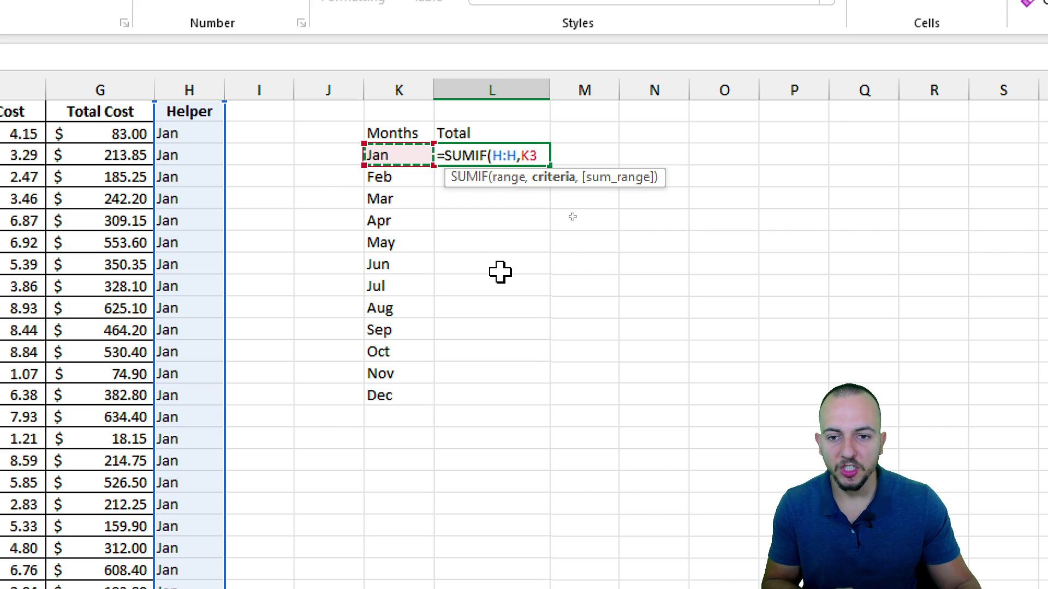
click(409, 177)
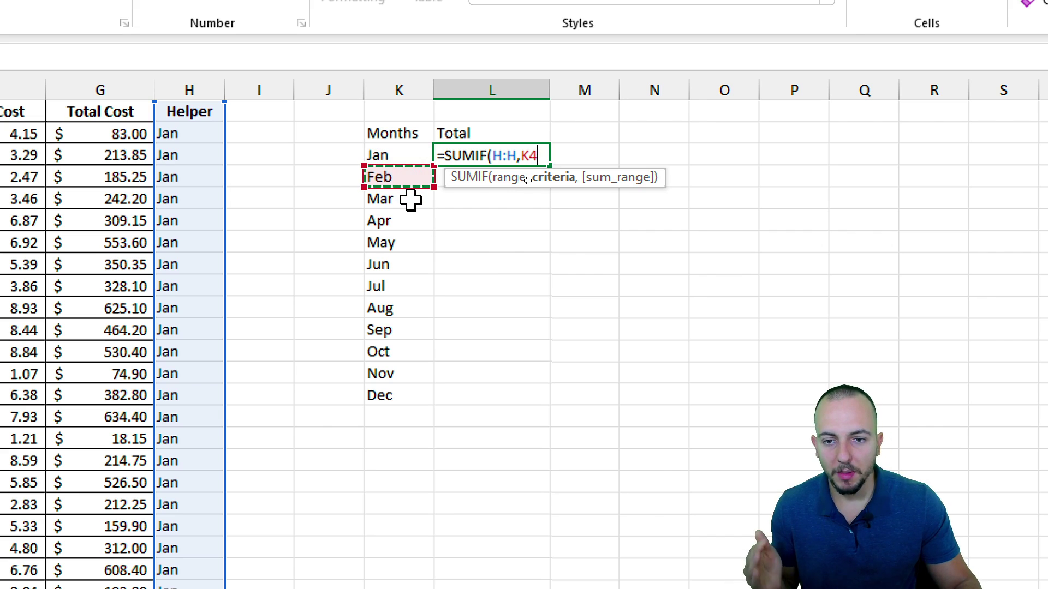
click(407, 198)
click(406, 220)
click(407, 243)
click(405, 264)
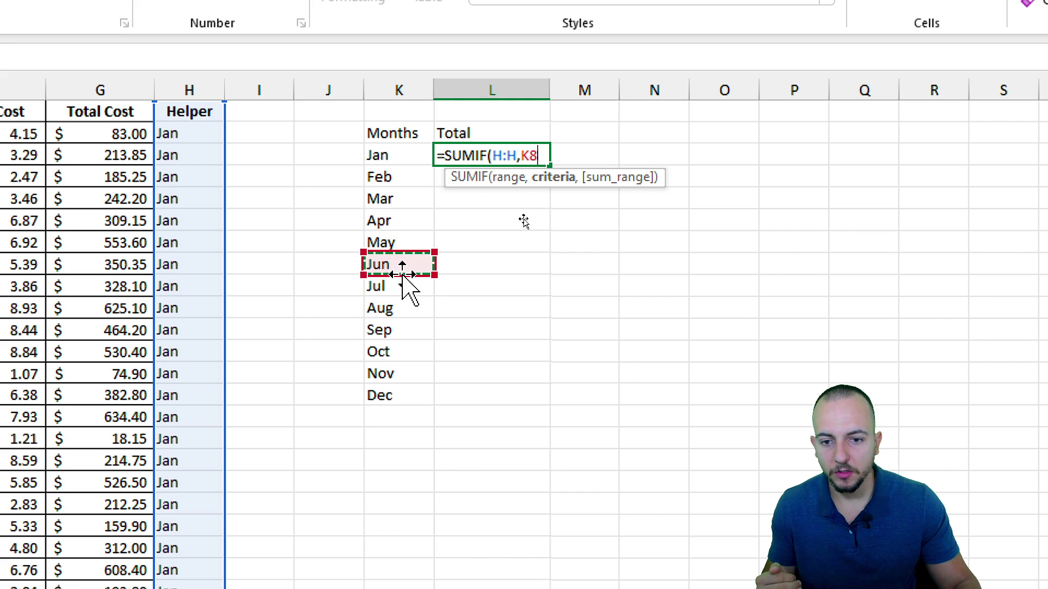
click(405, 285)
click(405, 157)
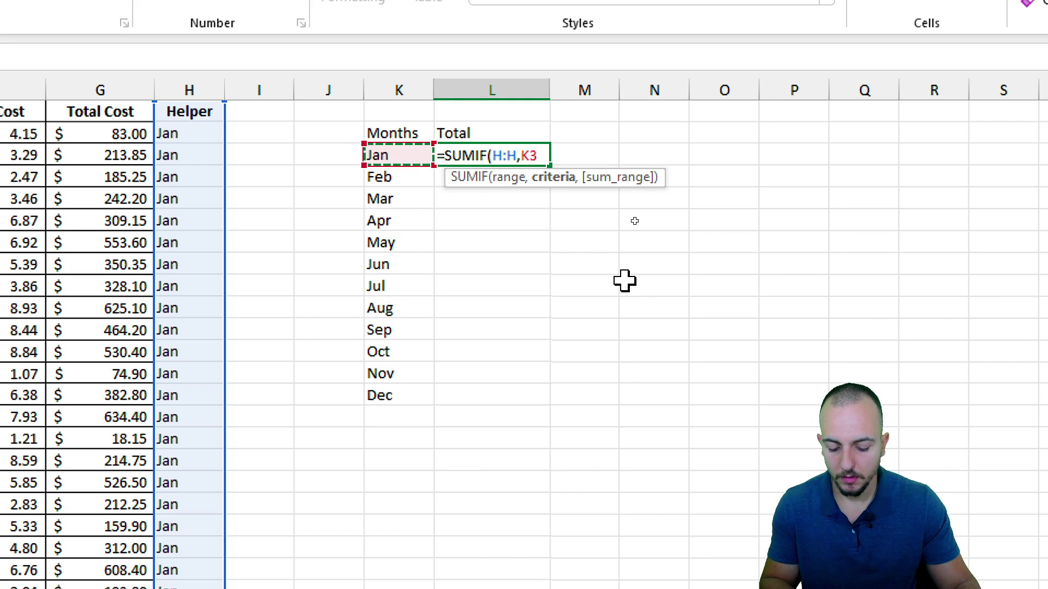
text(,)
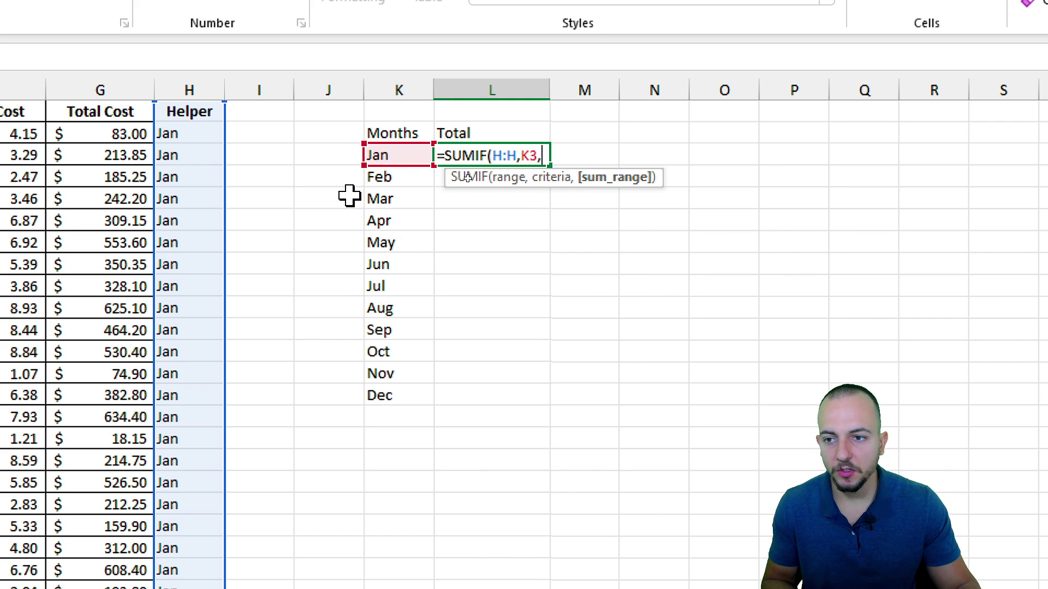
Step: Set the sum range to the Total Cost column and complete the formula as =SUMIF(H:H,K3,G:G)
click(98, 90)
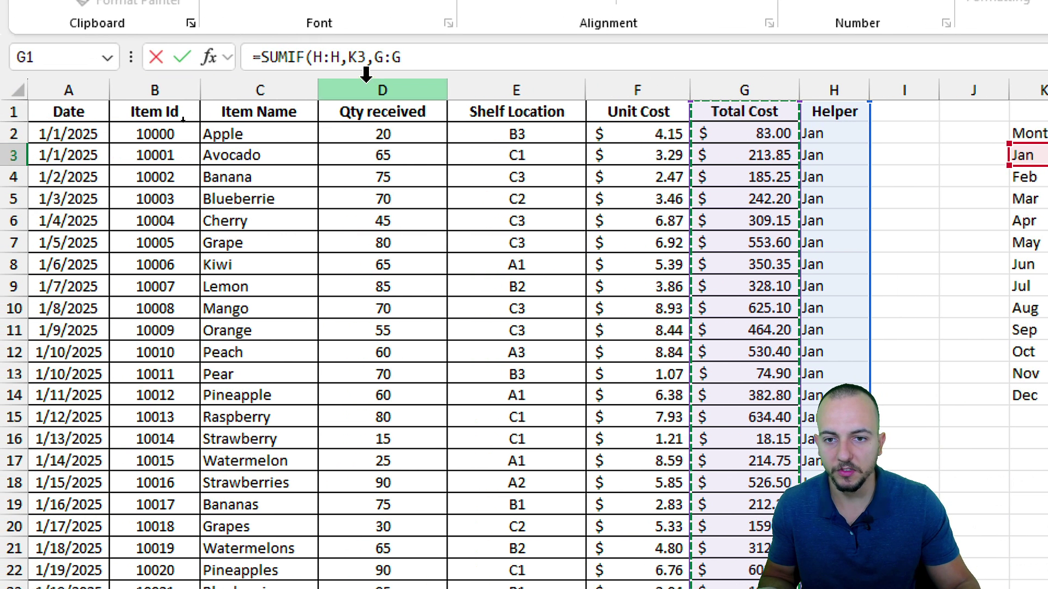
click(366, 76)
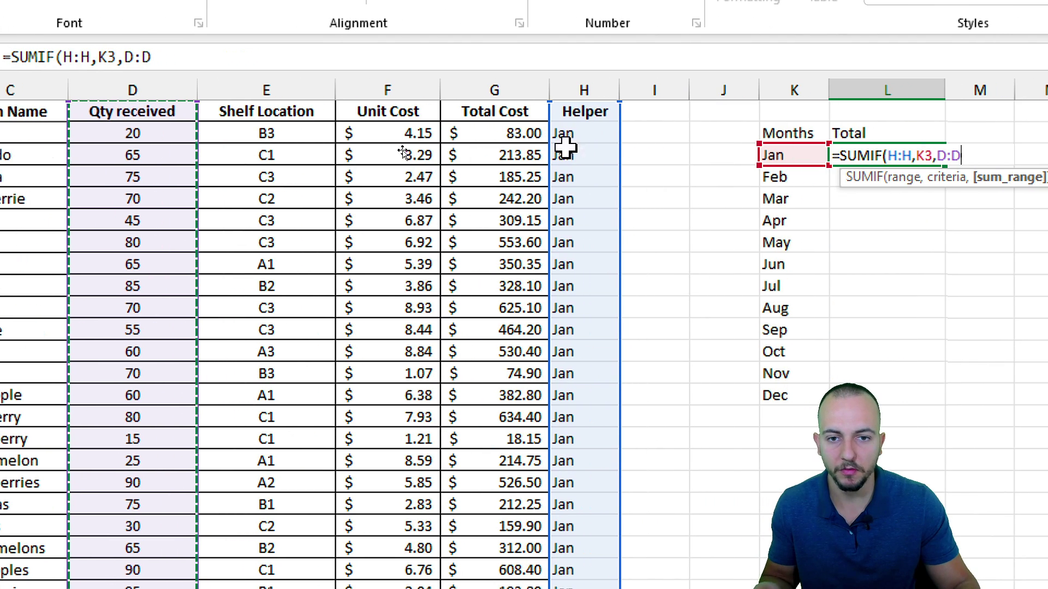
click(519, 88)
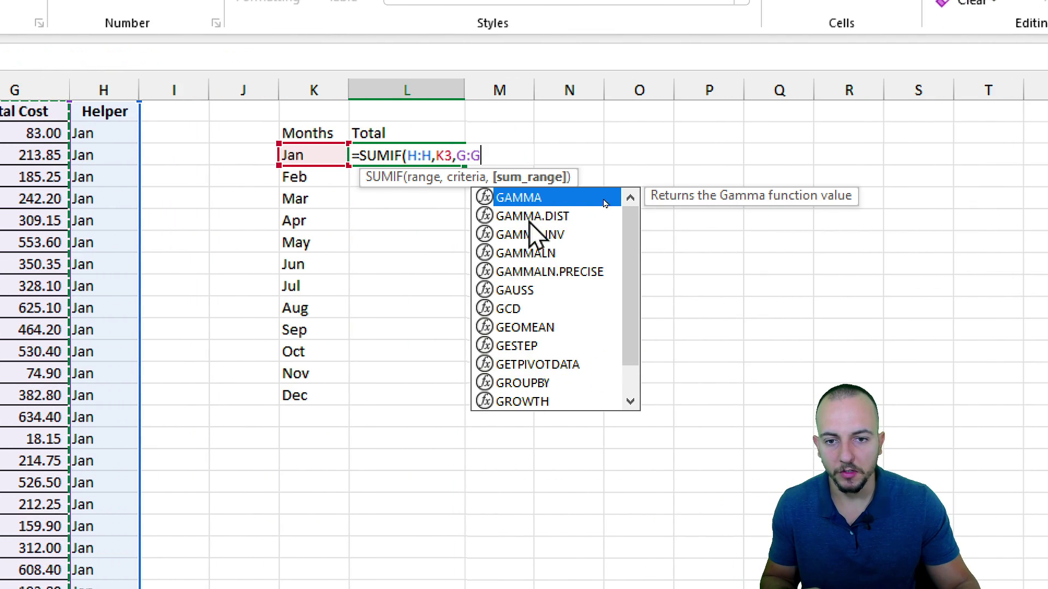
key(Return)
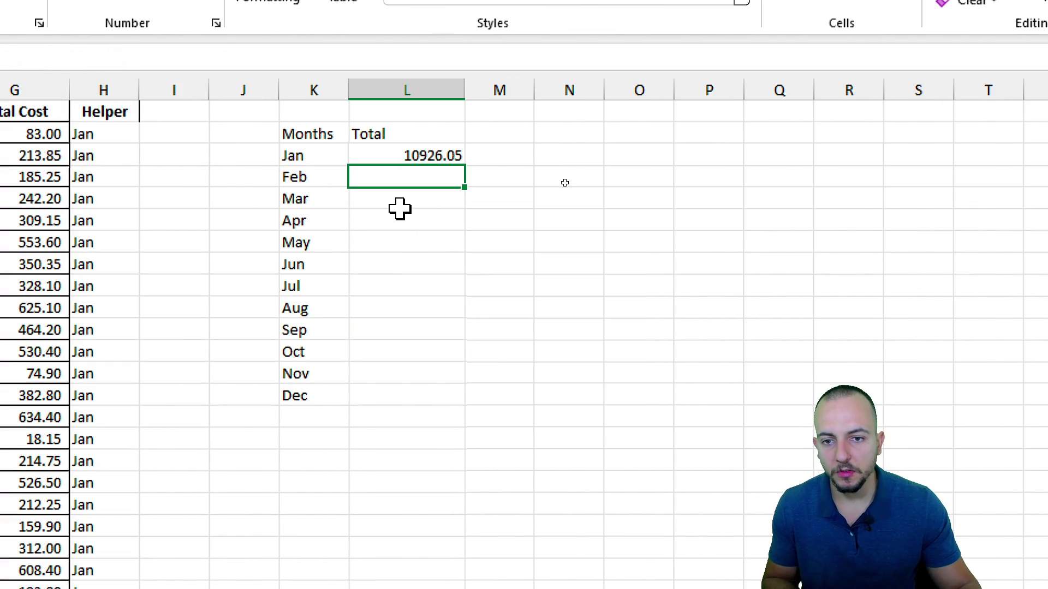
Step: Check the January total against its month label and fill the SUMIF formula from L3 down through the Dec row
click(398, 158)
click(330, 156)
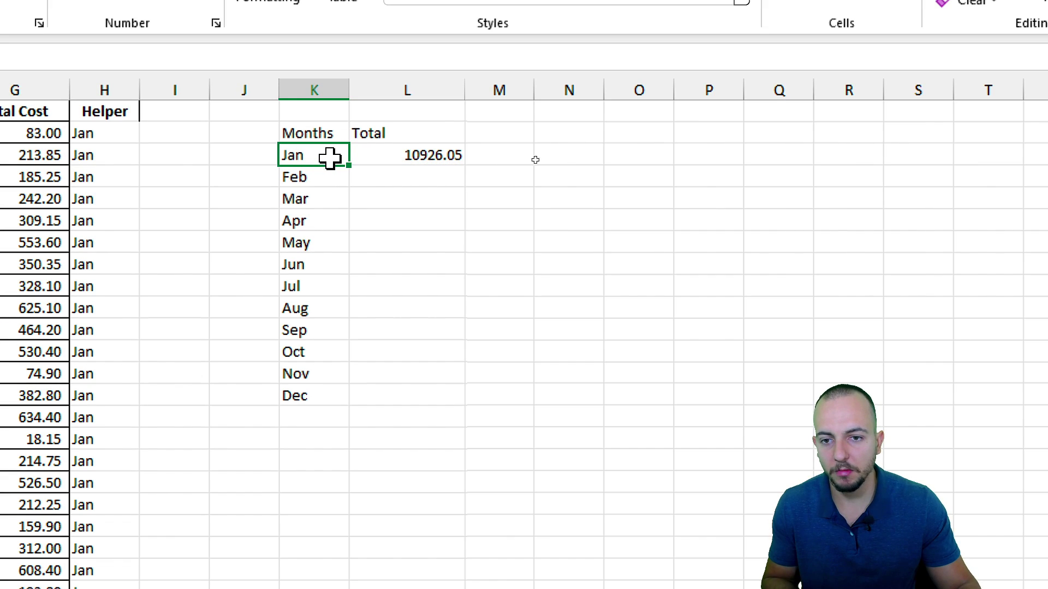
click(428, 157)
drag(463, 171, 426, 398)
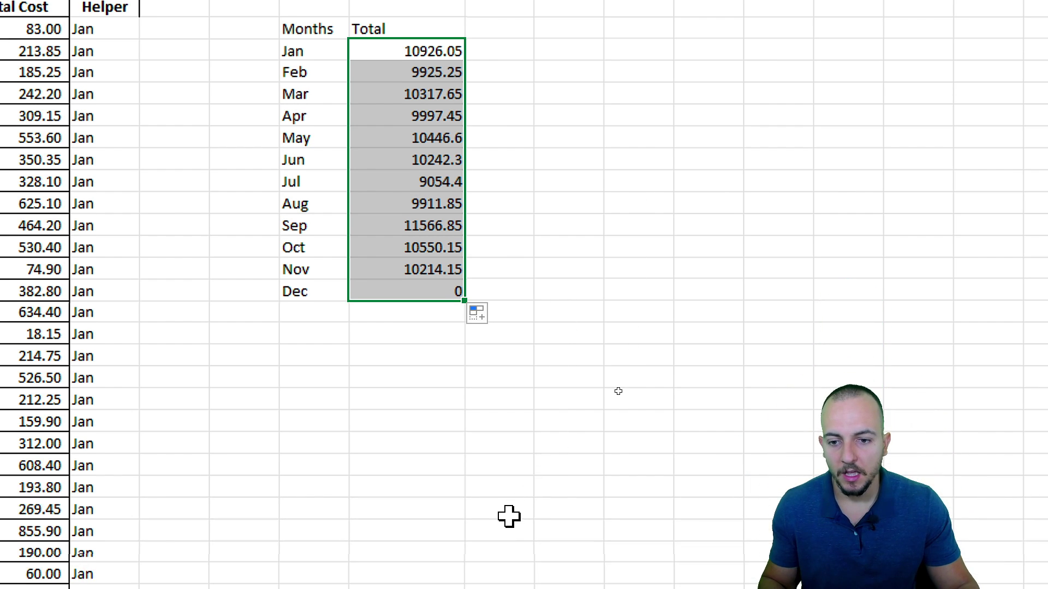
drag(438, 206, 494, 236)
mouse_move(445, 238)
mouse_down()
mouse_move(322, 236)
mouse_move(353, 245)
mouse_up()
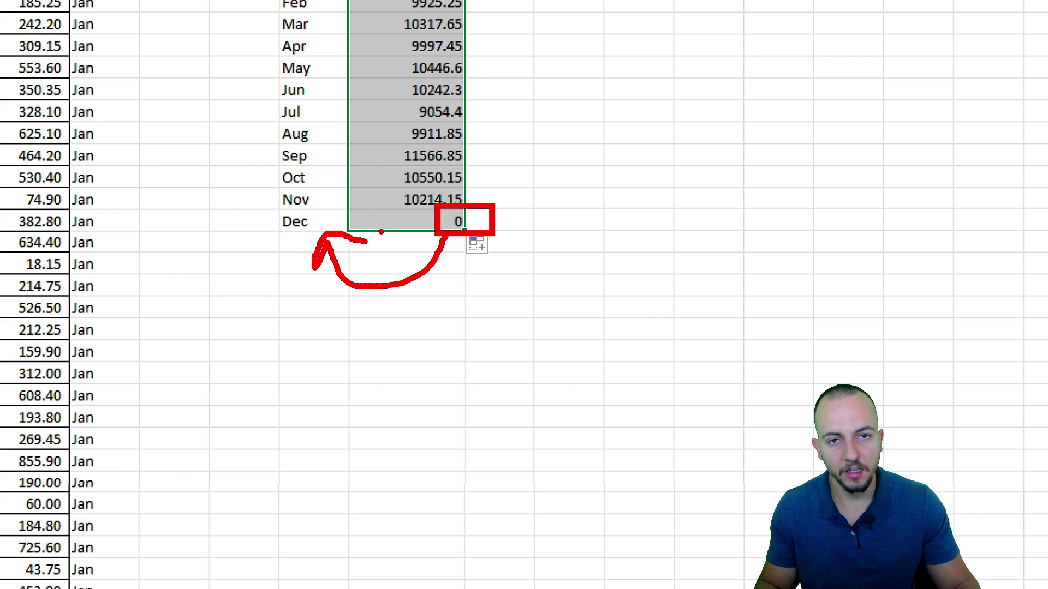
drag(212, 403, 125, 467)
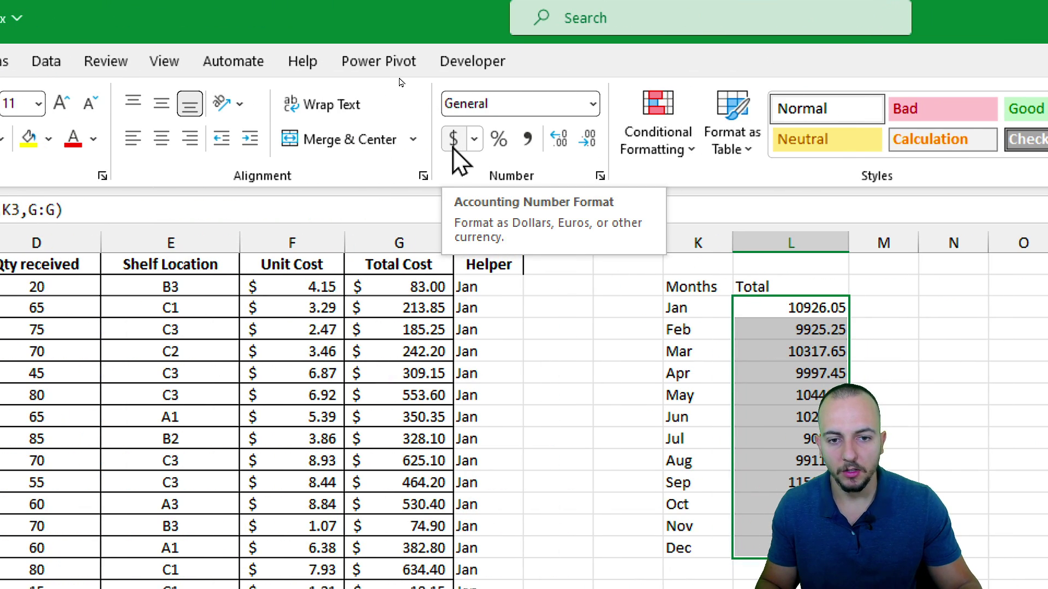
Step: Apply the Accounting number format in dollars to the monthly totals and review the Months and Total table
click(453, 139)
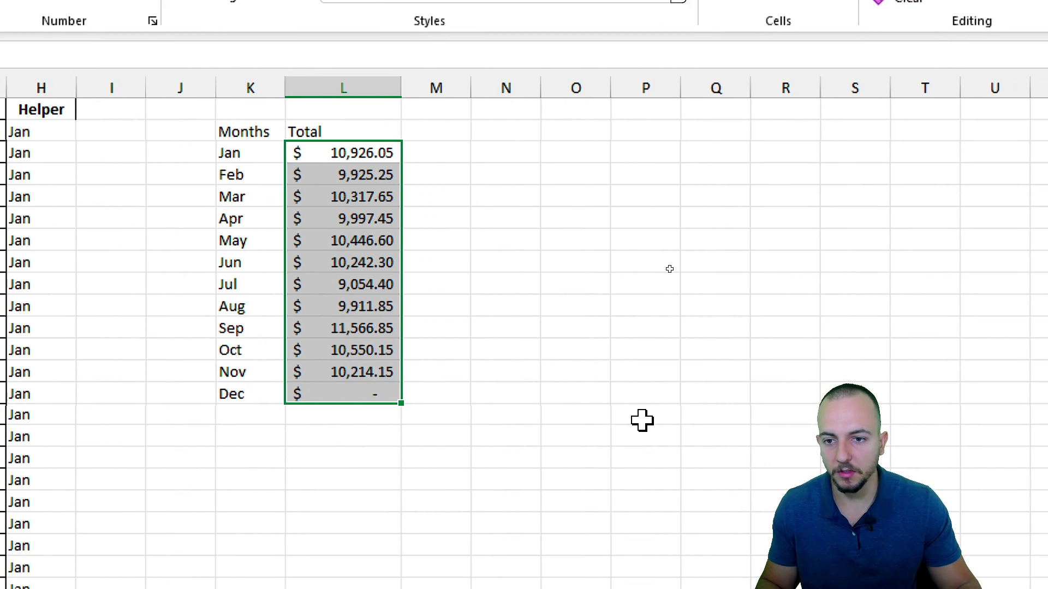
click(532, 330)
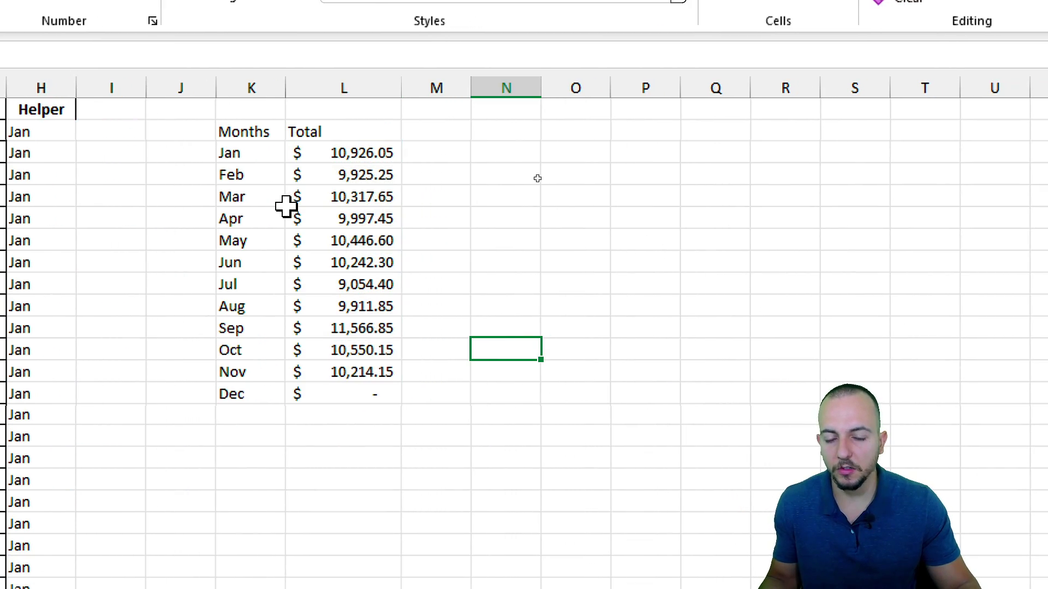
drag(265, 137, 332, 395)
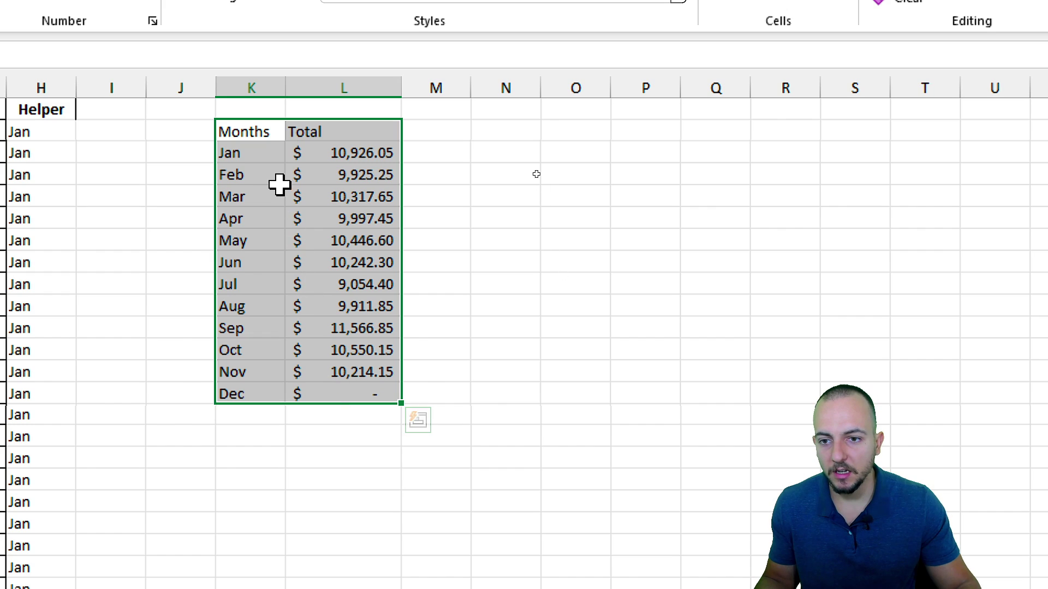
click(264, 157)
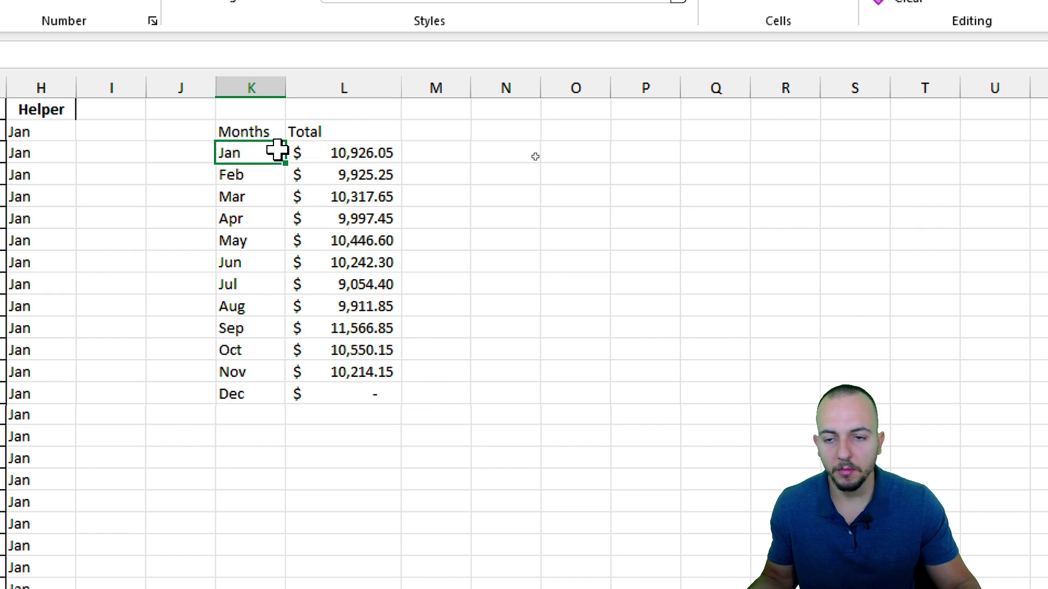
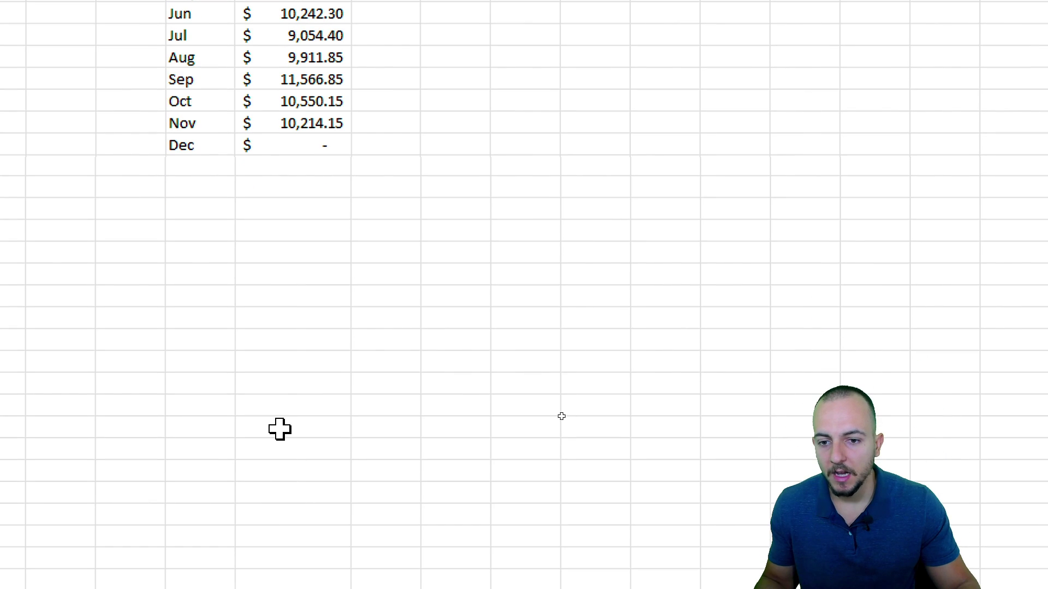
Step: Enter the start date 01/01/2025 and the end date 01/31/2025 in adjacent cells of columns M and N below the summary table
click(397, 427)
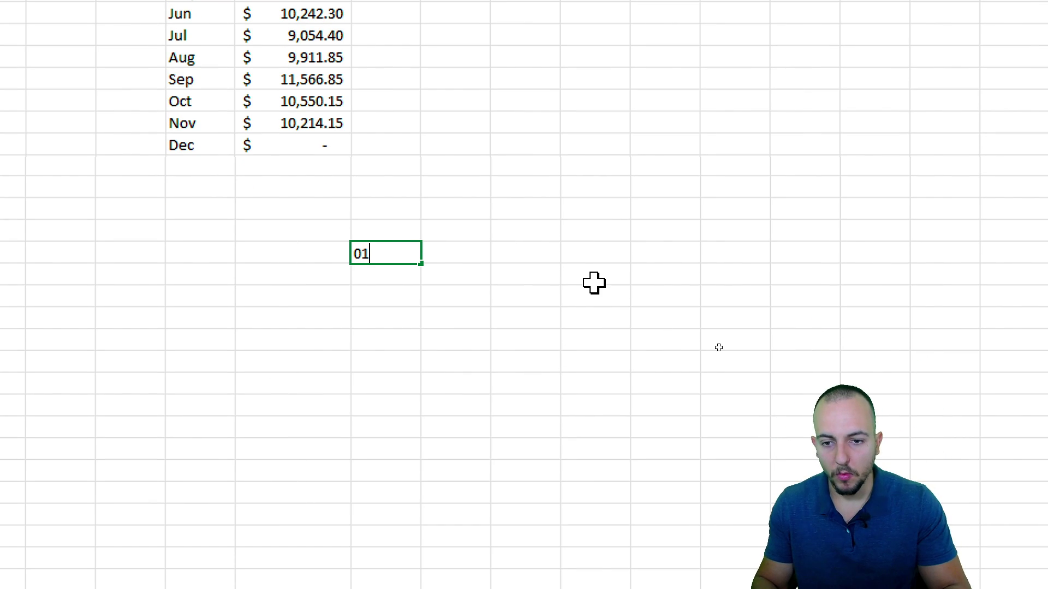
text(01/01/2025)
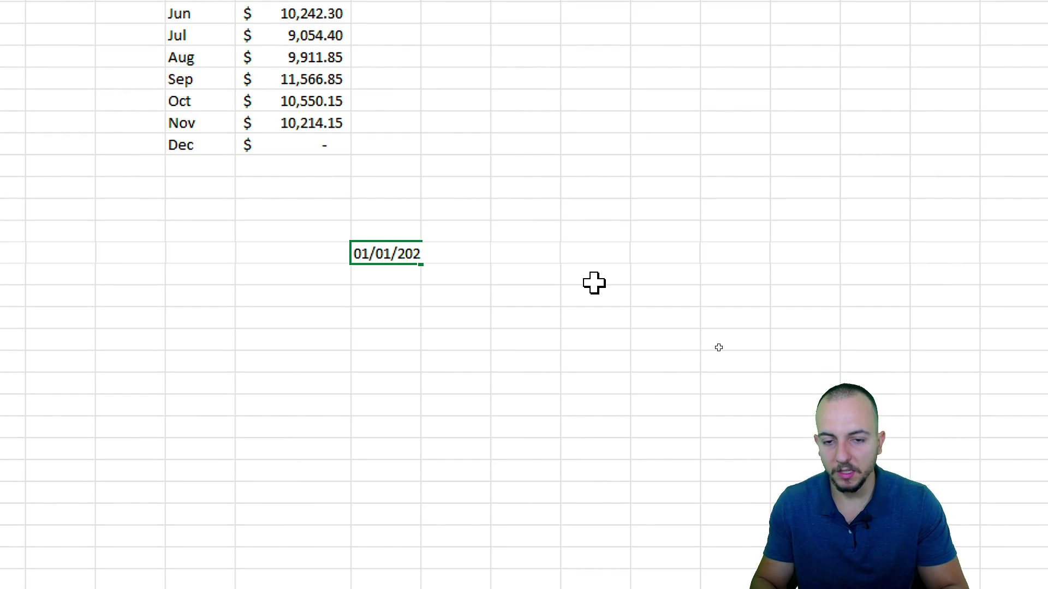
key(Return)
click(454, 256)
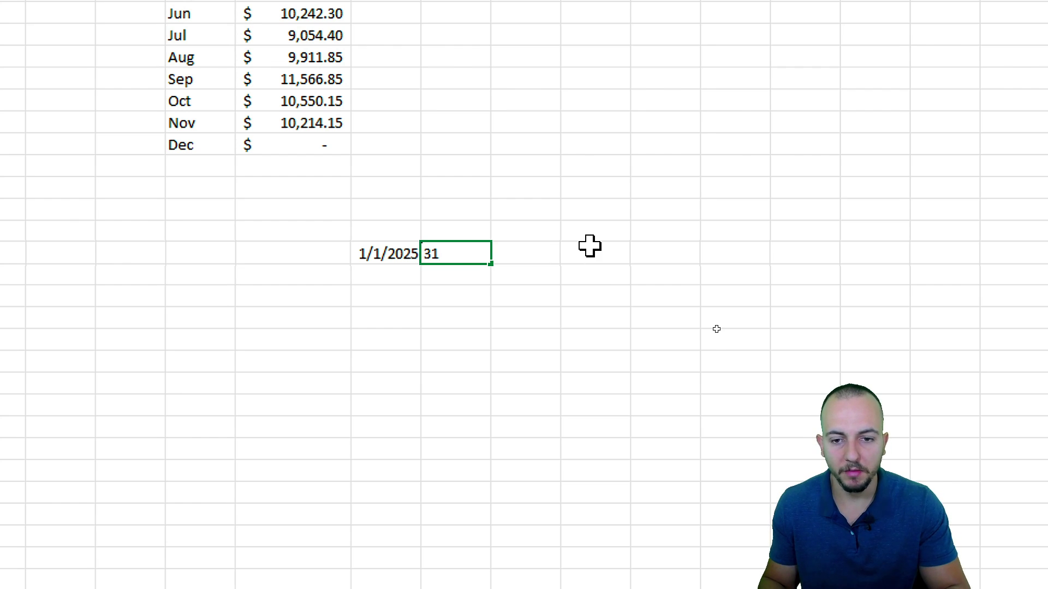
text(01/31/2025)
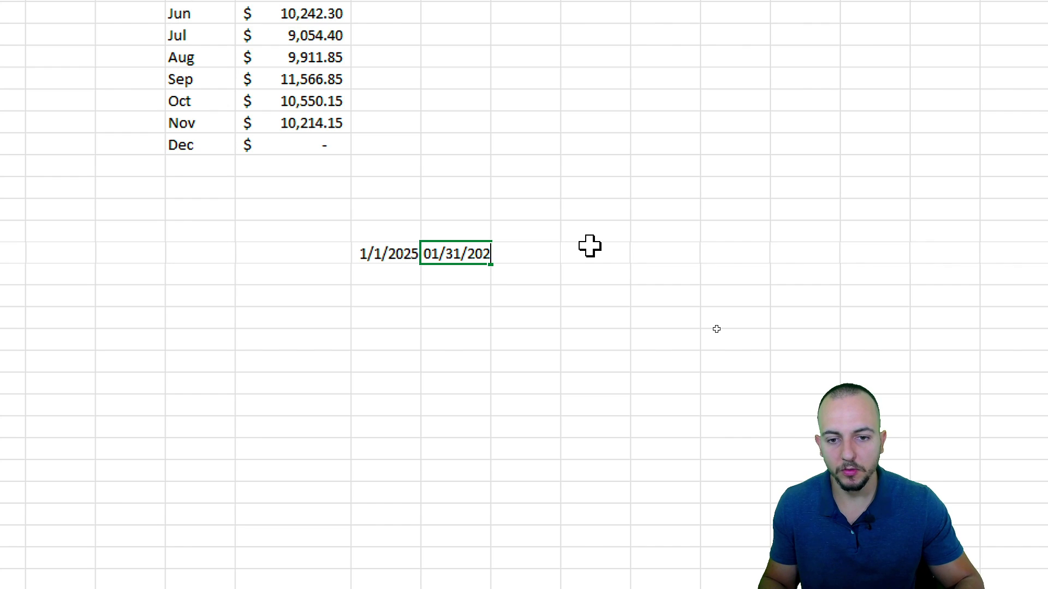
key(Return)
Step: Change the end date beside 1/1/2025 to 01/15/2025
click(476, 258)
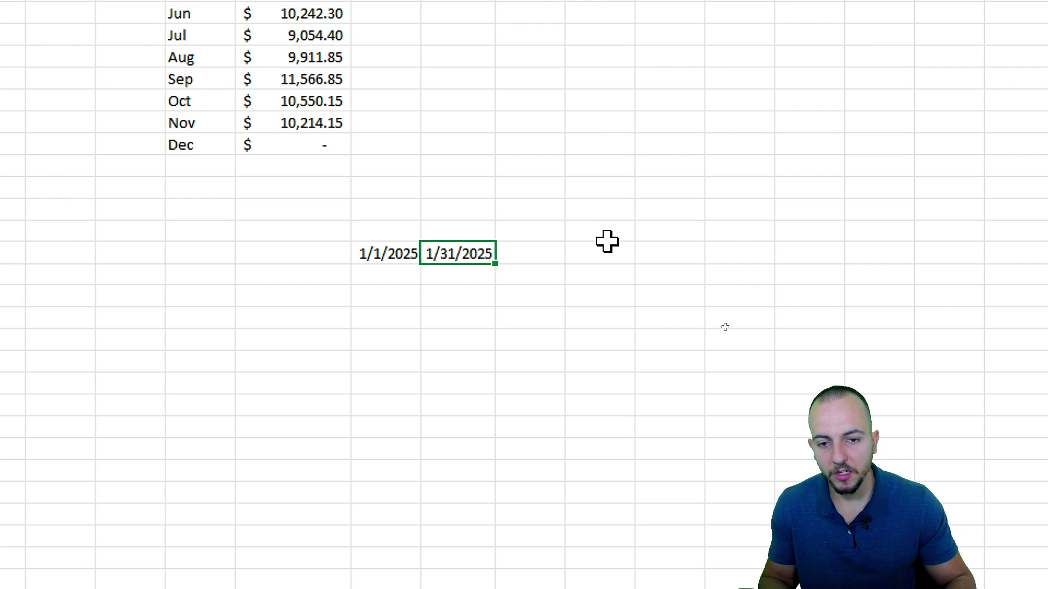
text(01/1)
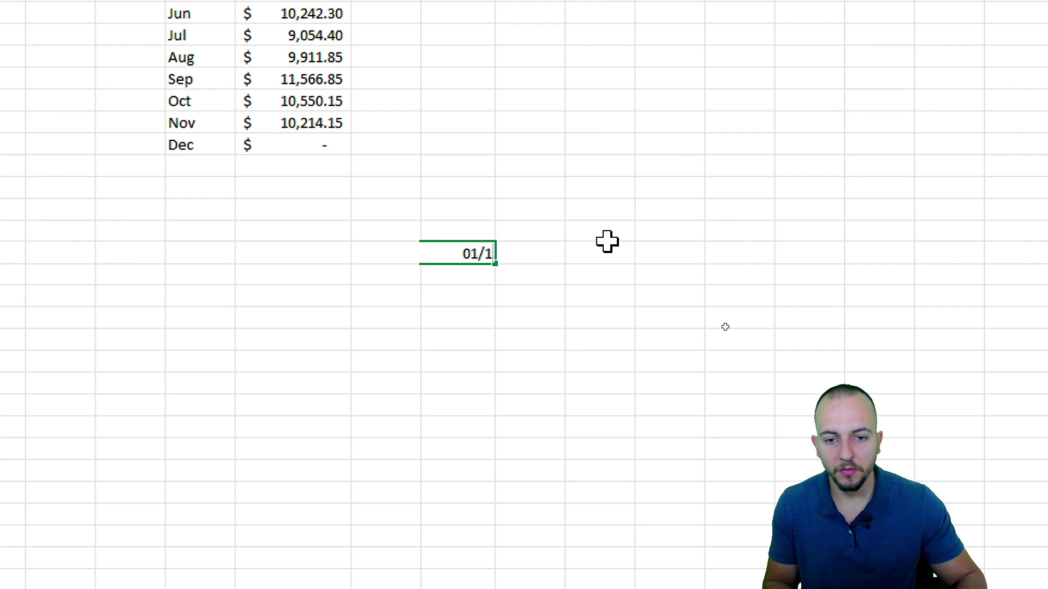
text(5/2025)
key(Return)
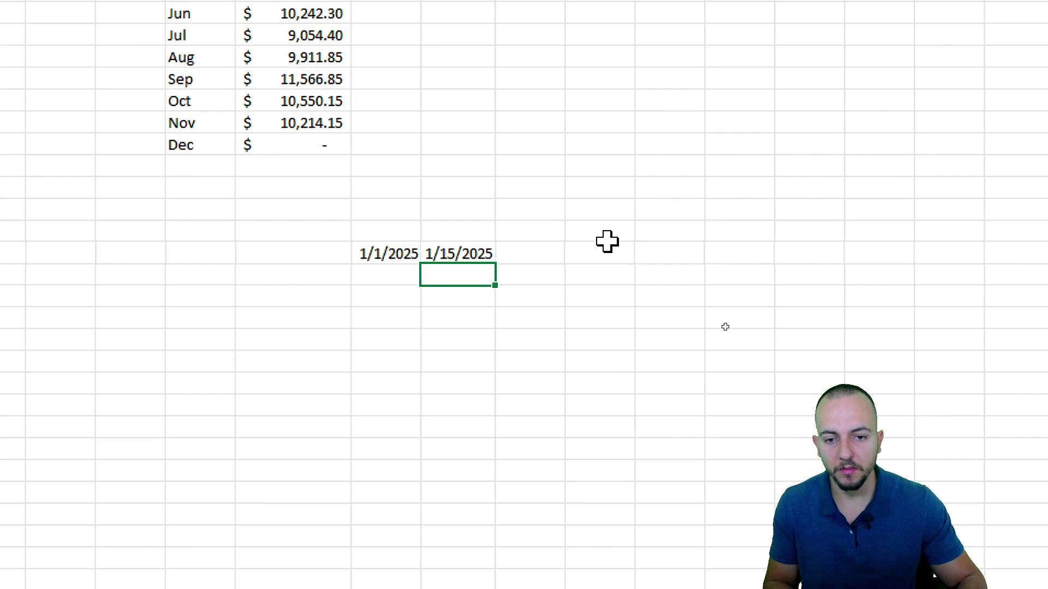
Step: Enter 1/15/2025 as the second start date, in the cell below 1/1/2025
click(414, 270)
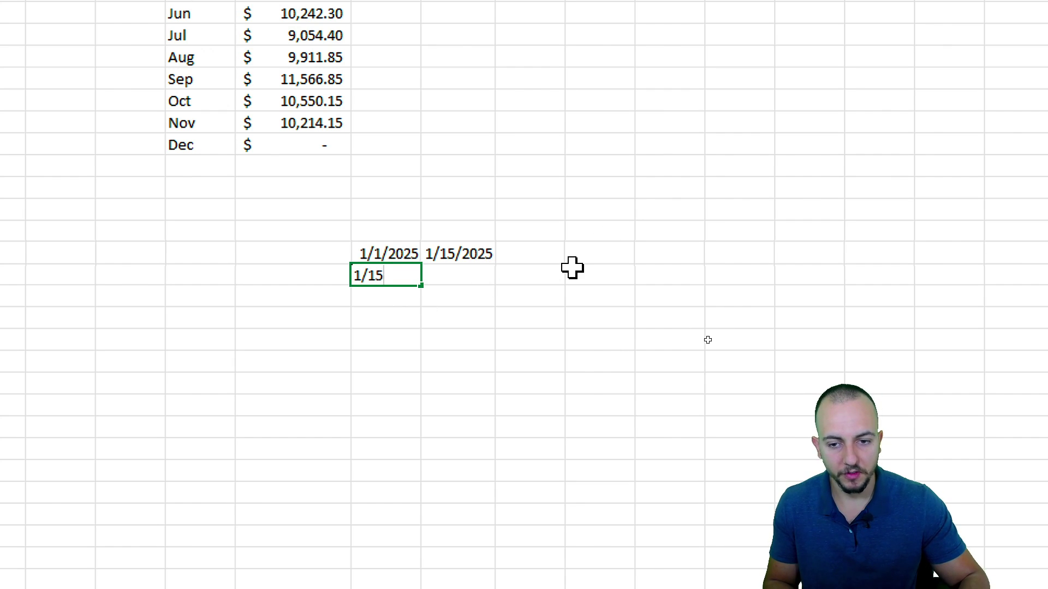
text(1/15/02025)
key(Return)
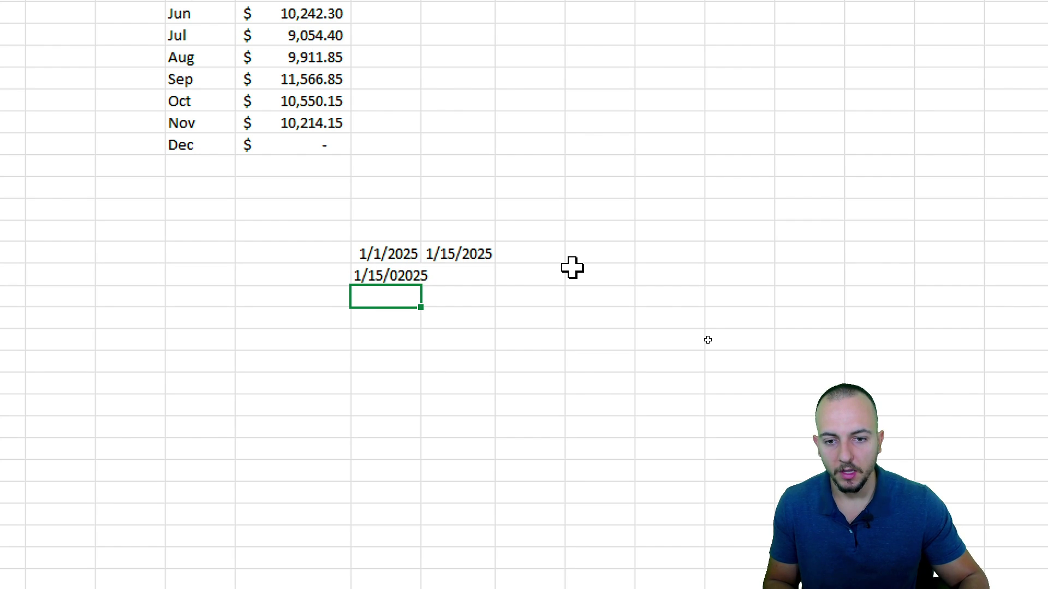
click(433, 273)
double_click(389, 276)
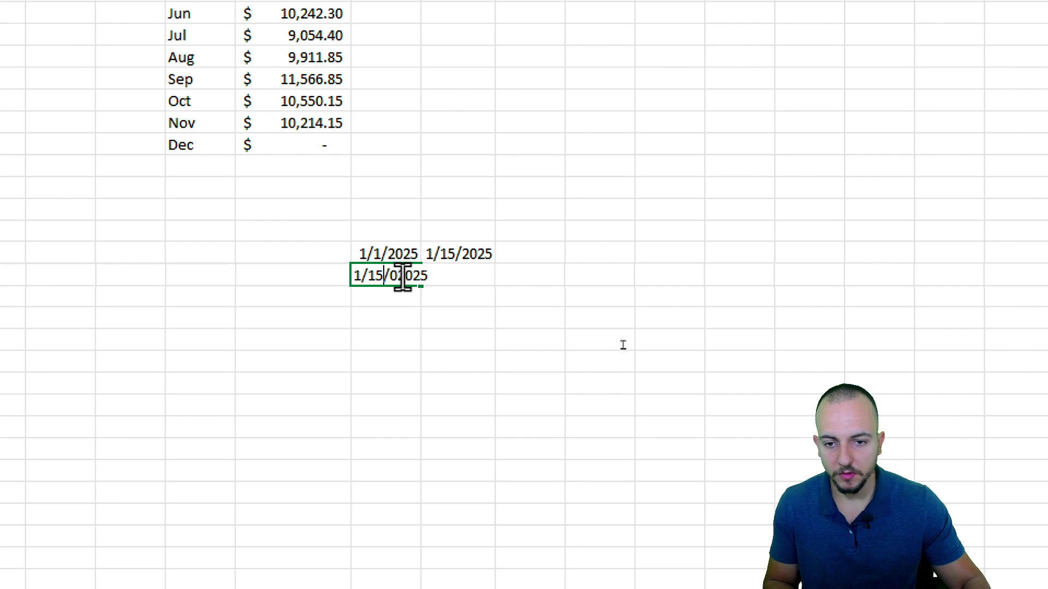
key(Delete)
key(Return)
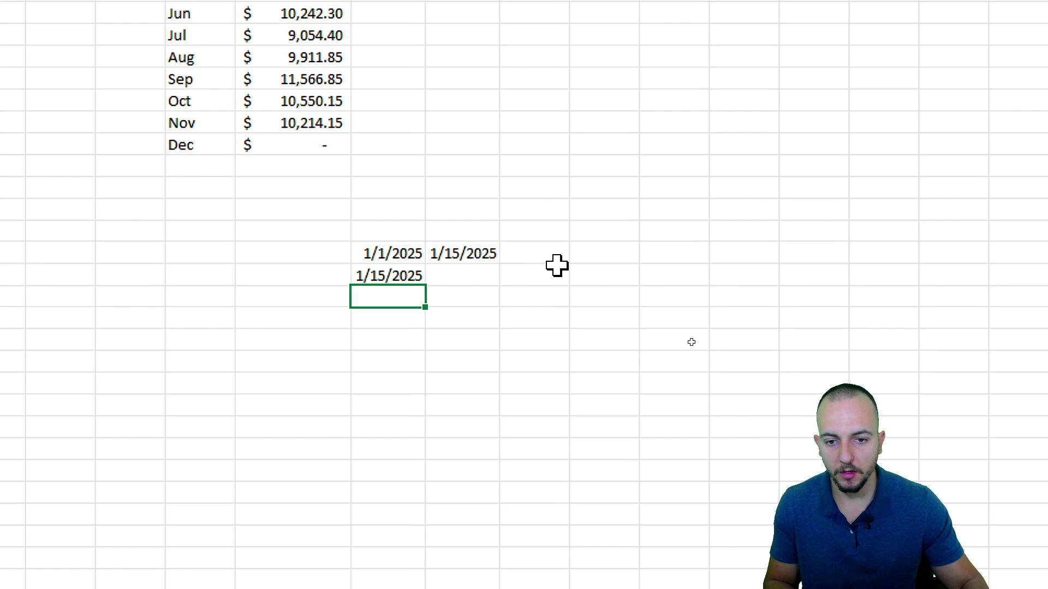
Step: Enter 01/31/2025 as the end date beside the 1/15/2025 start date
key(Up)
key(Right)
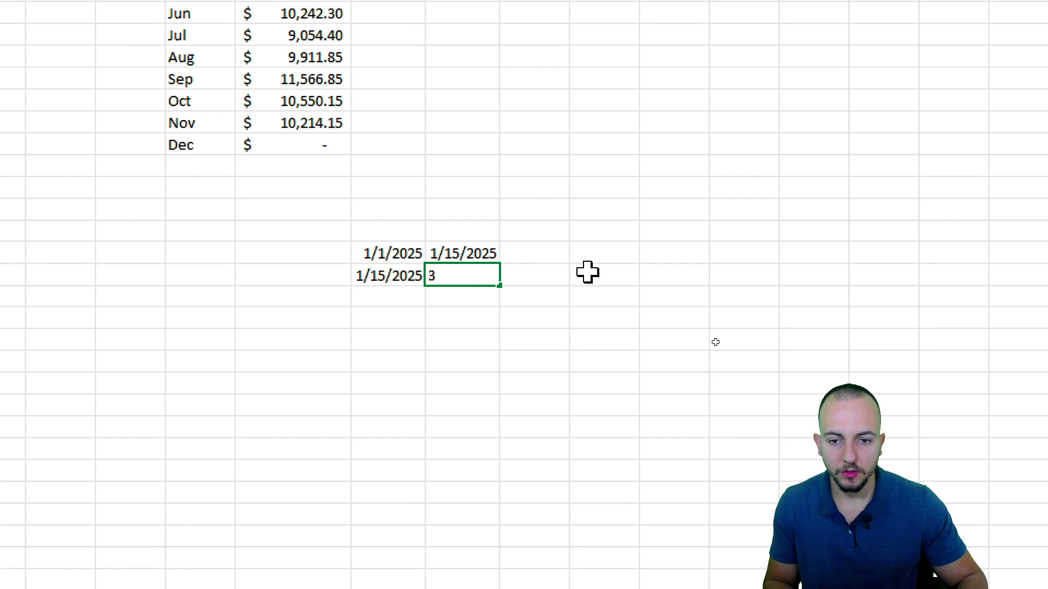
text(01/31/)
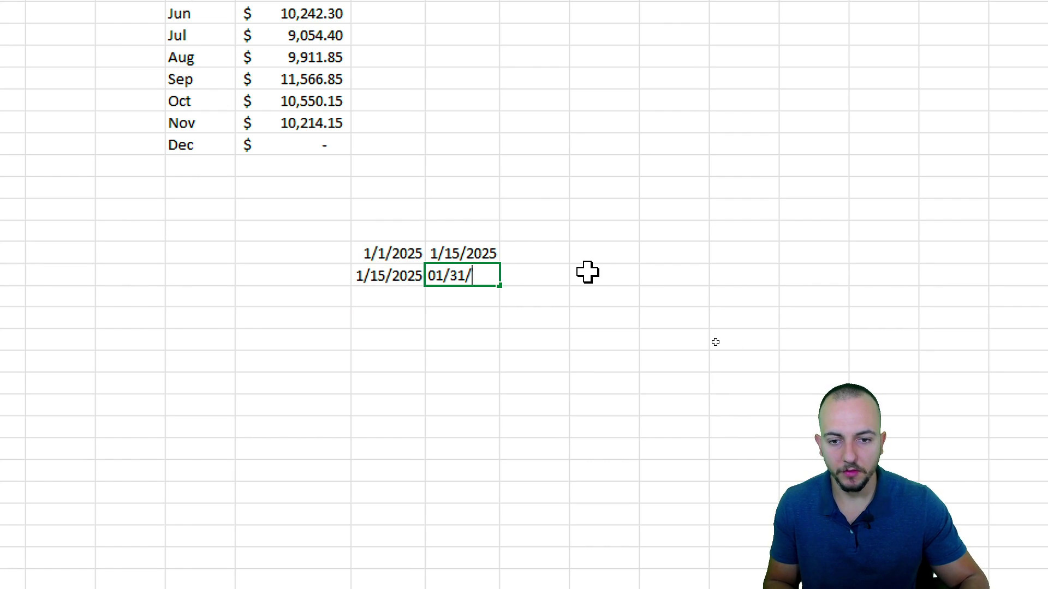
text(2025)
key(Return)
Step: Examine the start and end date pairs in columns M and N as custom period boundaries
drag(407, 253, 464, 230)
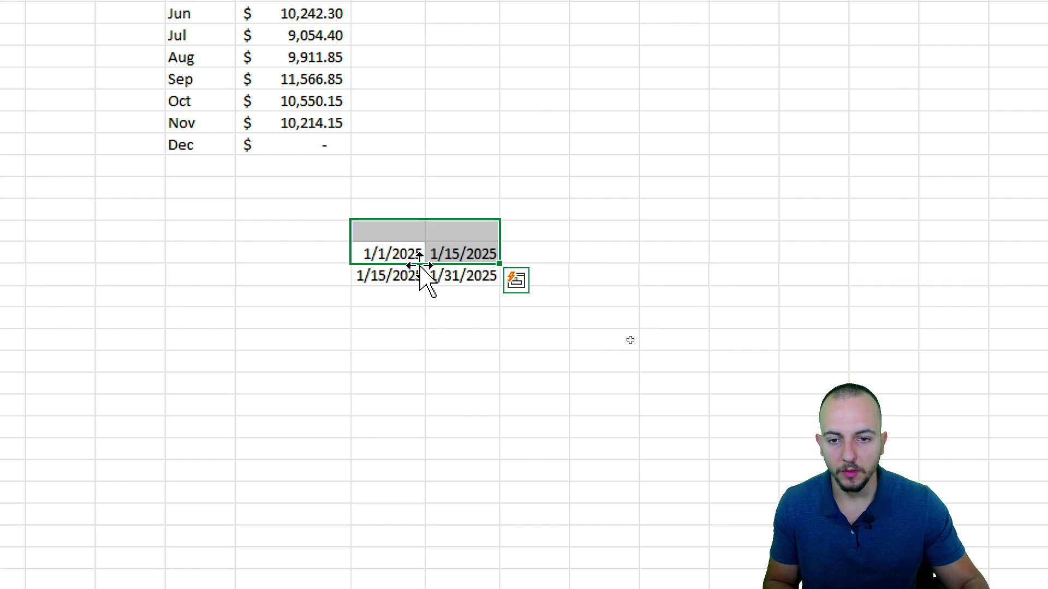
drag(388, 276, 428, 295)
scroll(674, 413, down, 1)
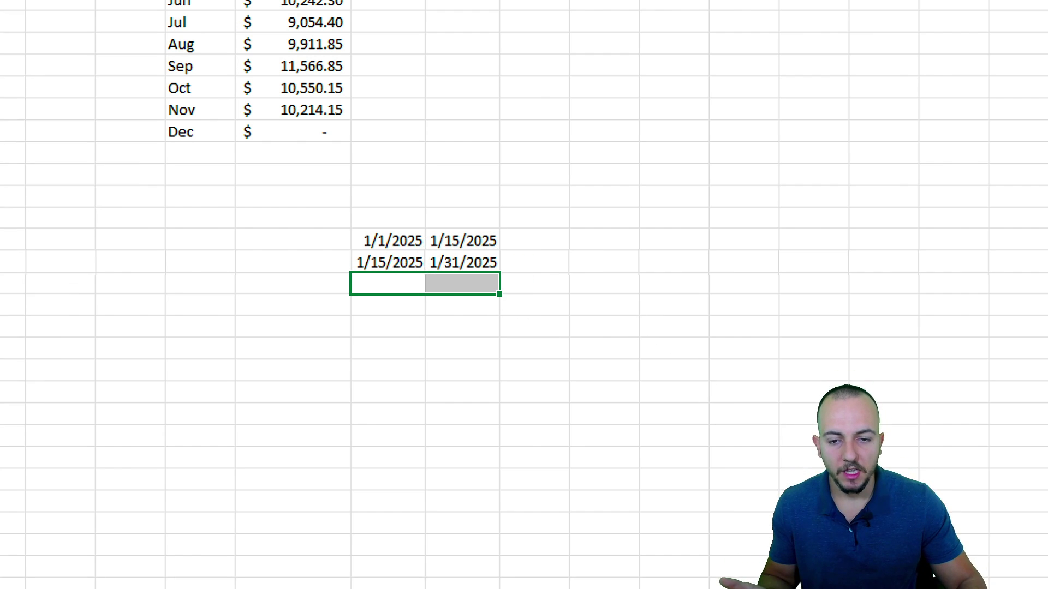
click(395, 245)
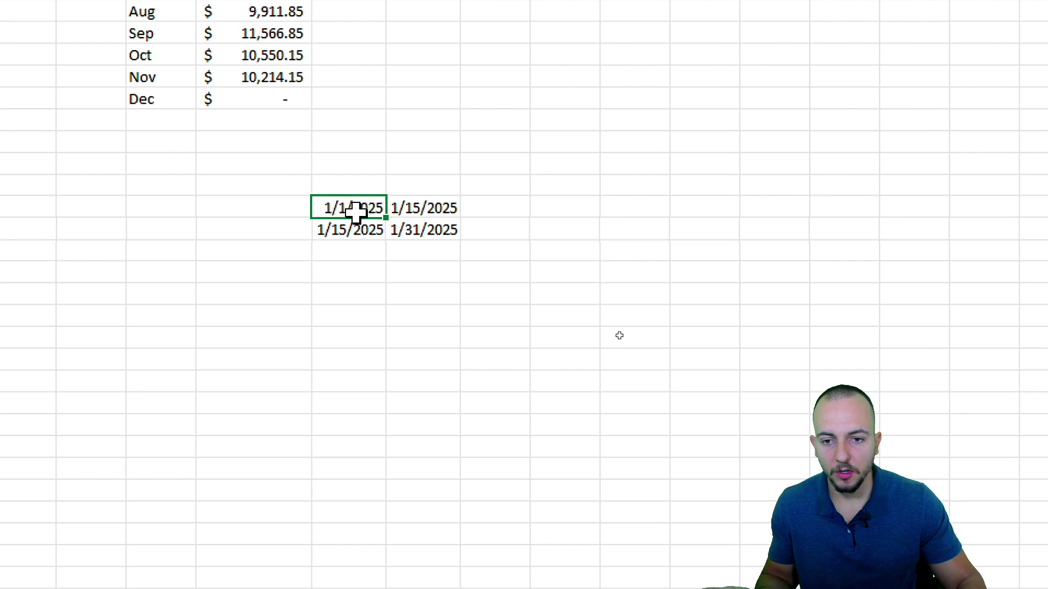
drag(356, 212, 423, 341)
drag(367, 213, 431, 357)
drag(375, 185, 365, 385)
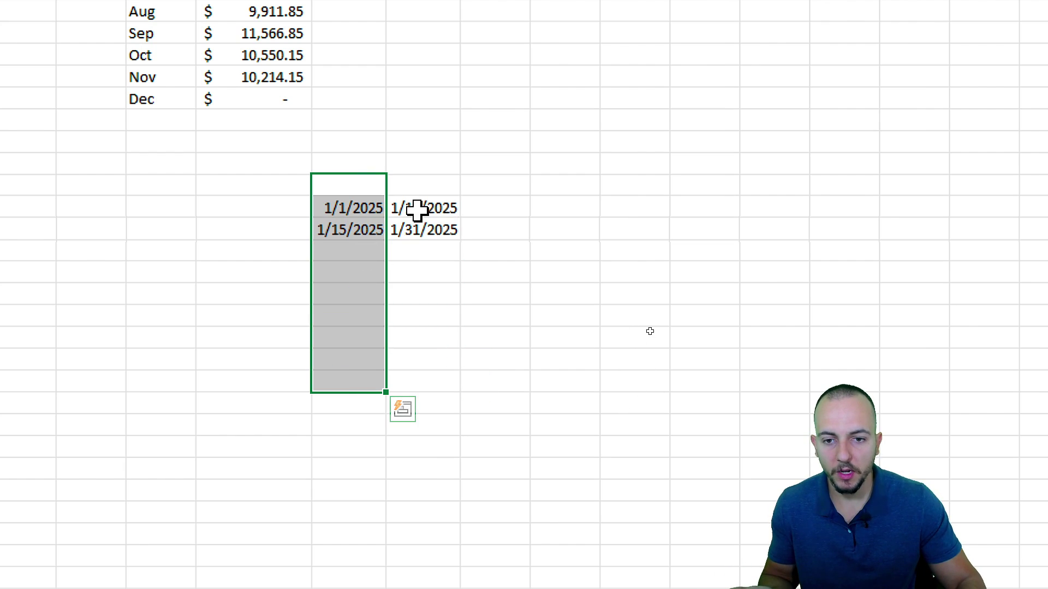
drag(420, 185, 435, 378)
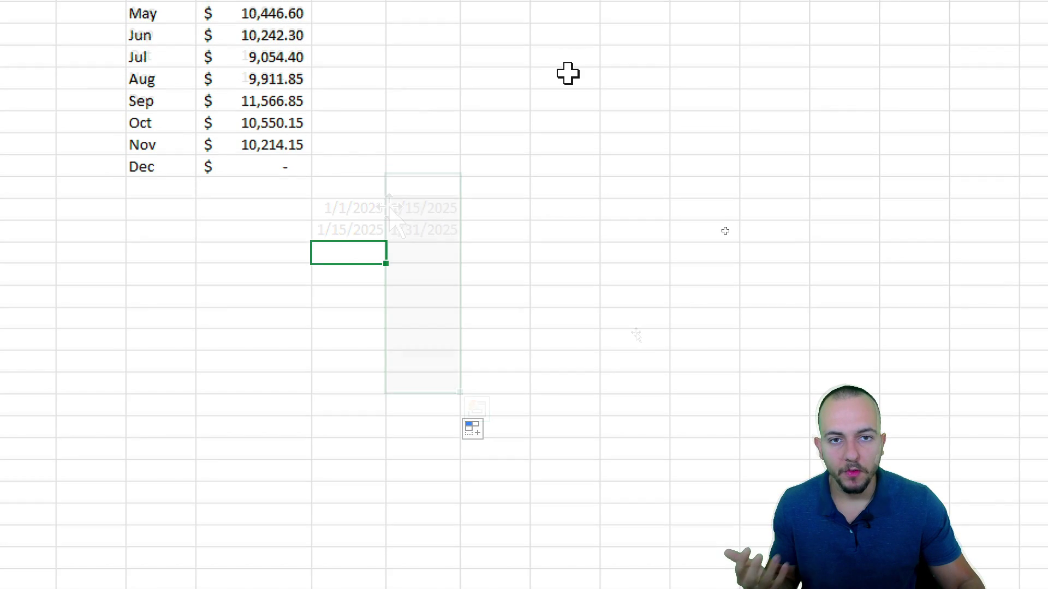
Step: Inspect the SUMIF formula behind the Apr total in the Months and Total table
scroll(568, 71, up, 2)
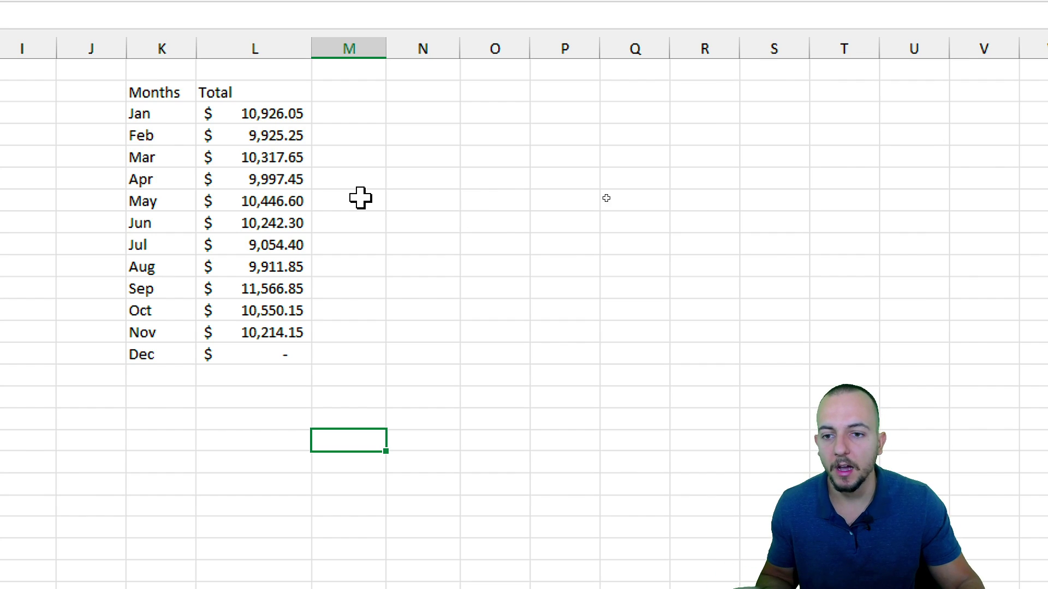
double_click(297, 178)
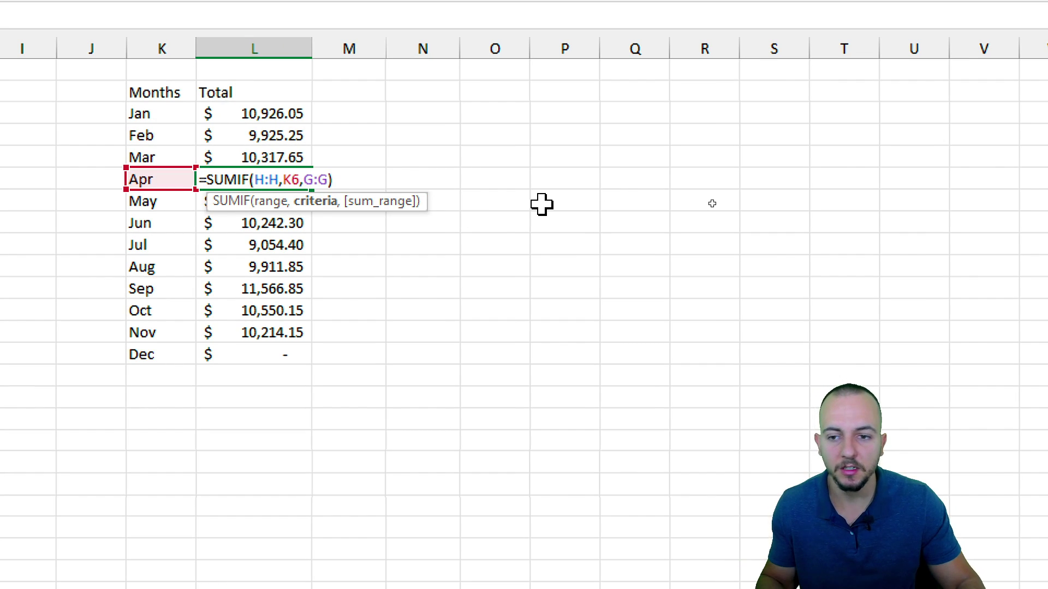
key(Escape)
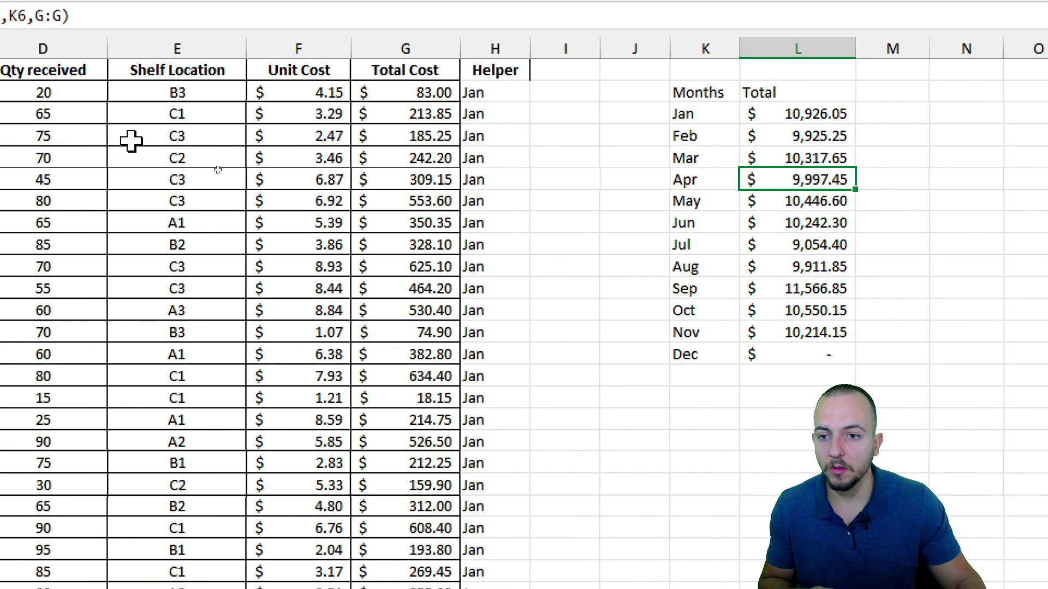
Step: Start a PivotTable from the inventory data range A1:H369 with an existing worksheet as its destination
click(78, 73)
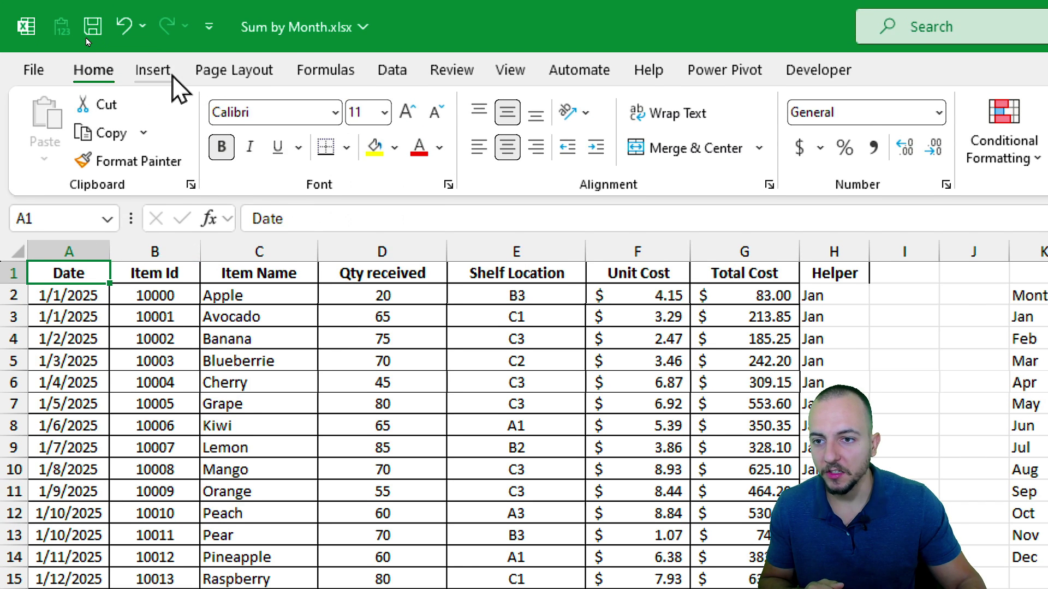
click(172, 77)
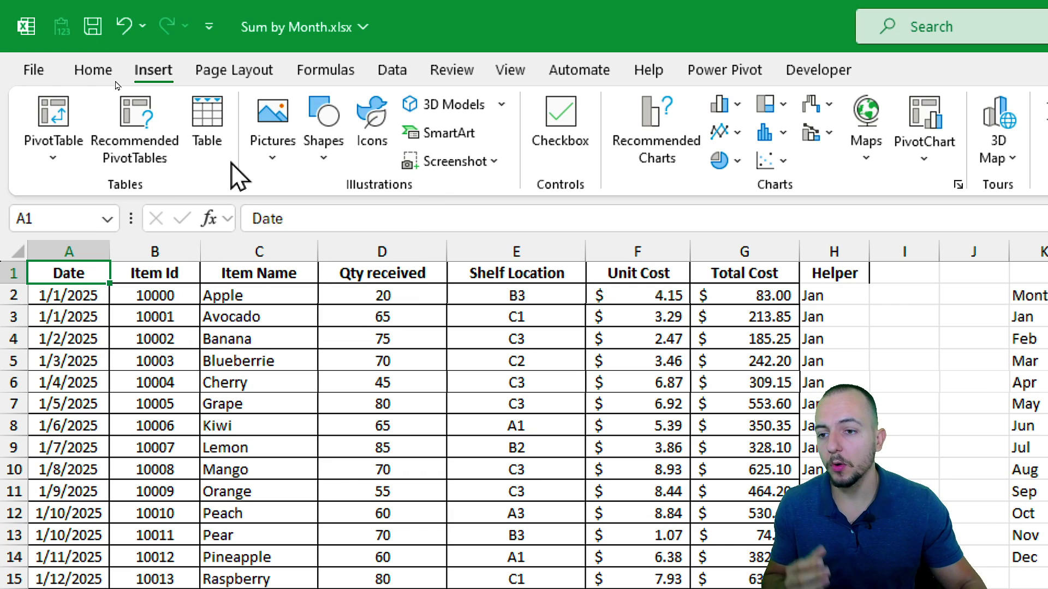
click(64, 105)
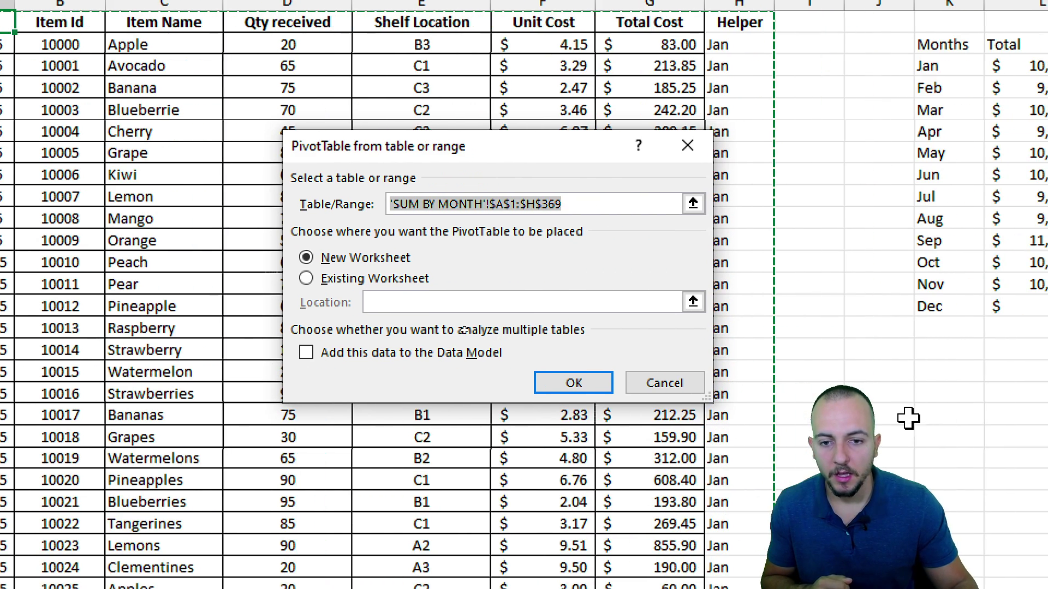
click(396, 257)
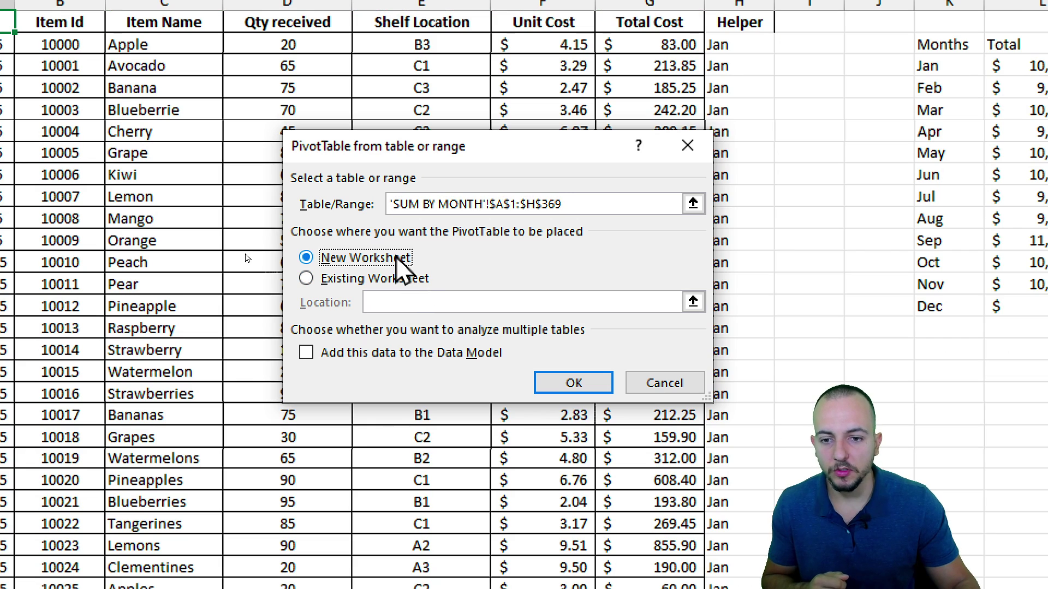
click(371, 278)
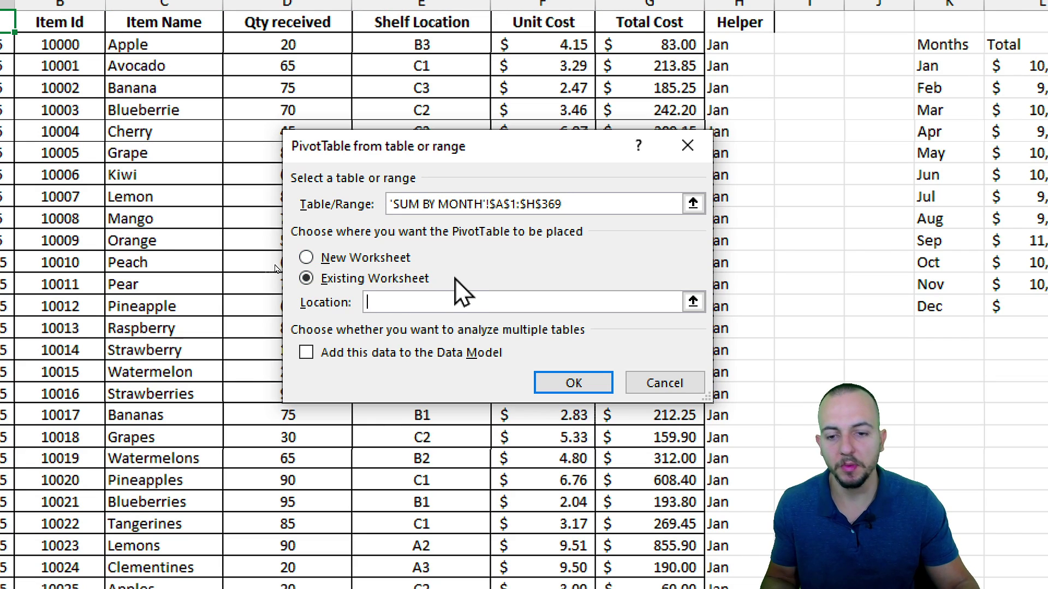
click(382, 261)
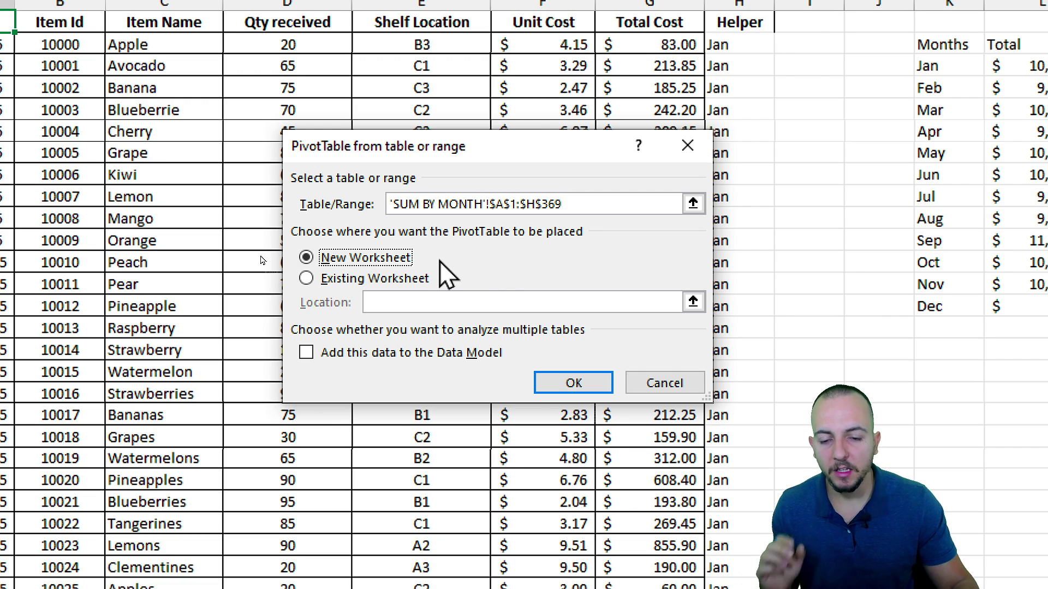
click(390, 279)
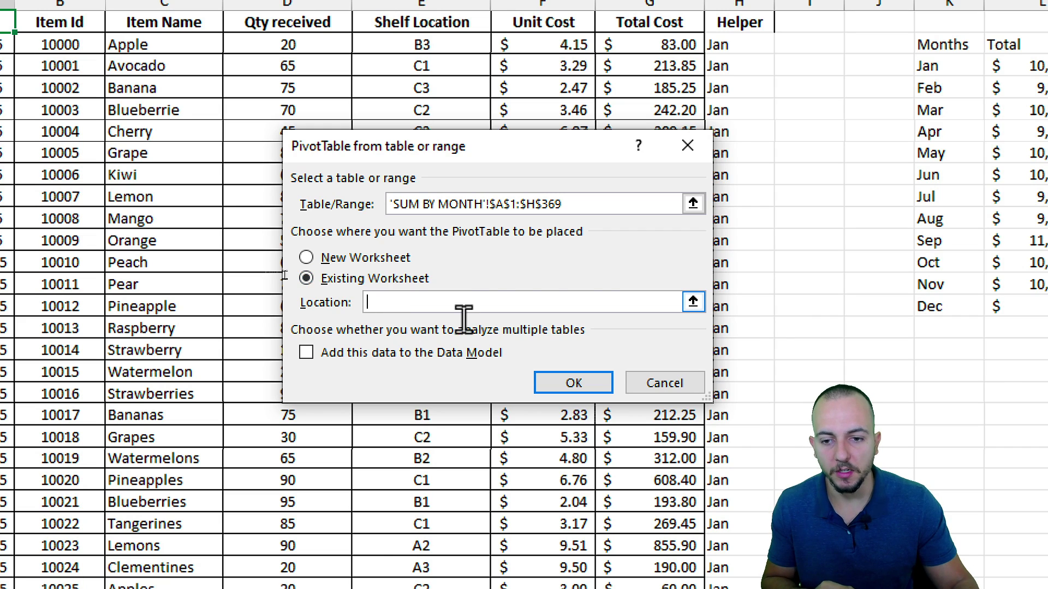
Step: Create the PivotTable at cell K18 of the SUM BY MONTH sheet and widen its field list pane
click(694, 303)
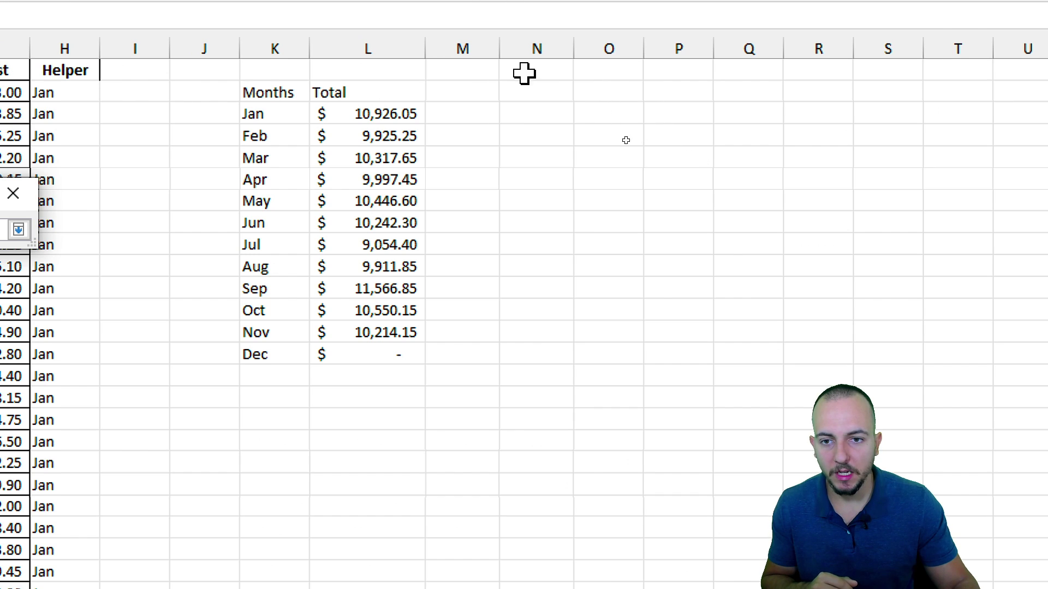
click(284, 300)
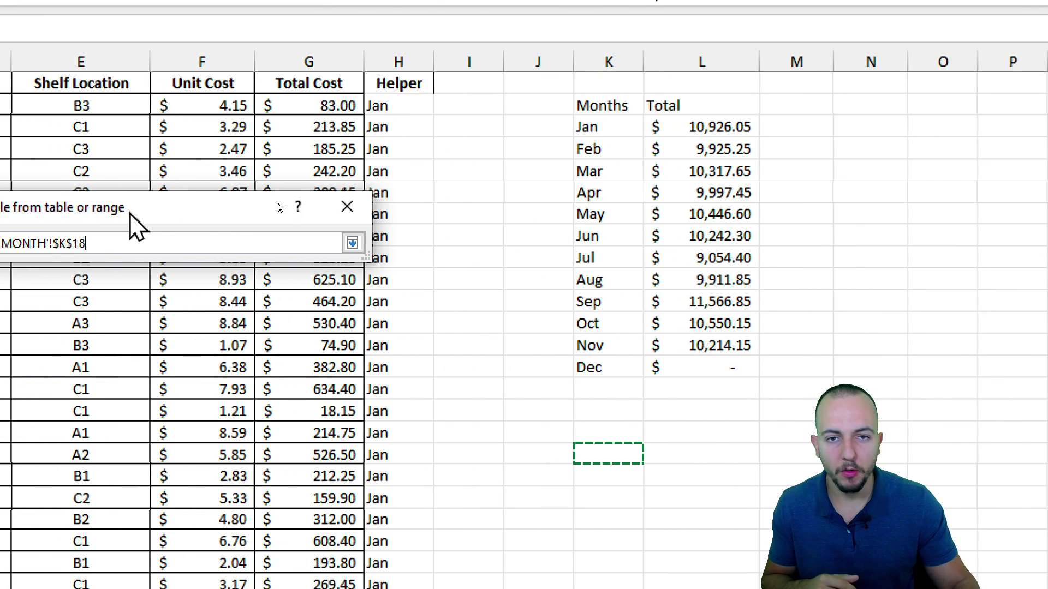
click(18, 242)
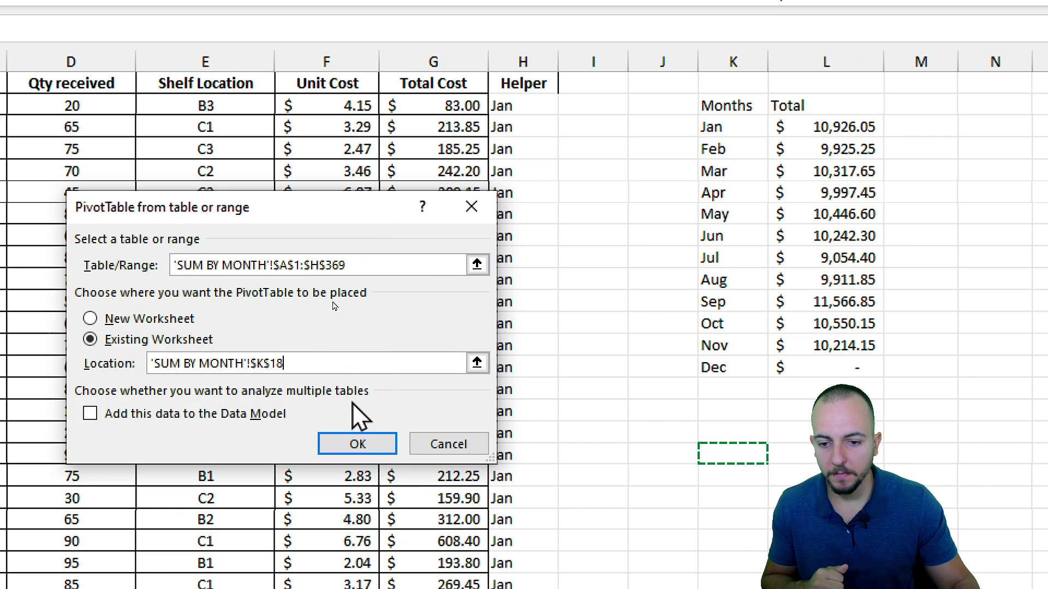
click(358, 444)
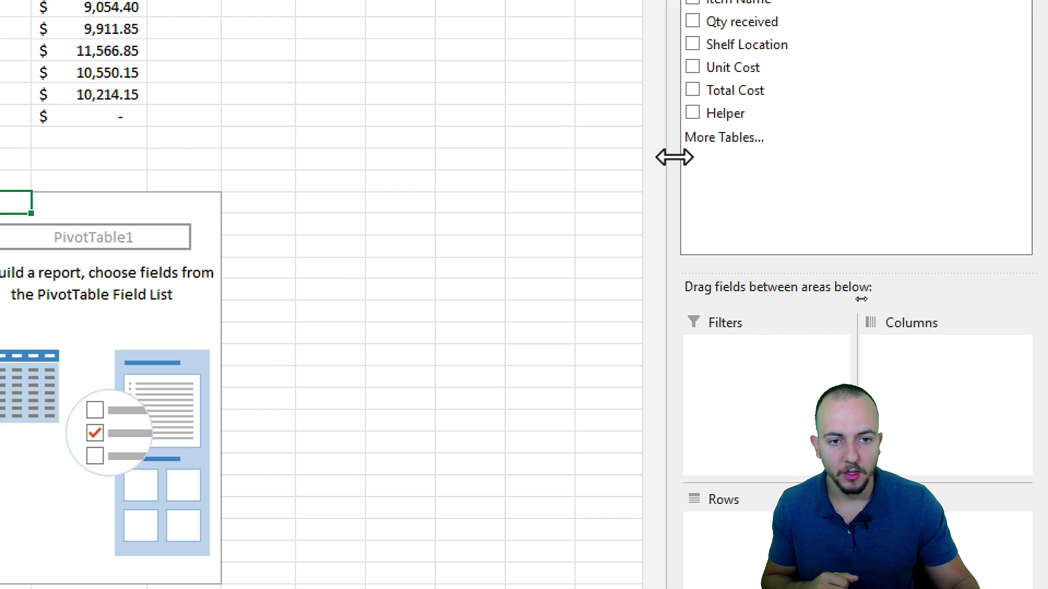
drag(674, 157, 305, 196)
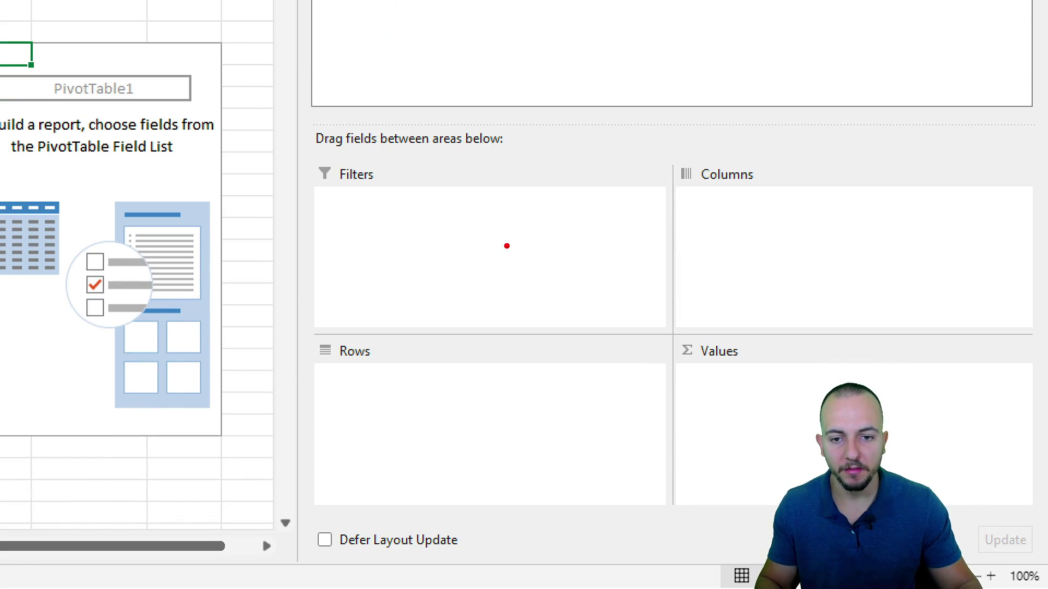
drag(492, 219, 474, 299)
drag(731, 238, 794, 312)
mouse_move(445, 377)
mouse_down()
mouse_move(483, 378)
mouse_move(428, 455)
mouse_up()
mouse_move(720, 400)
mouse_down()
mouse_move(758, 428)
mouse_move(730, 461)
mouse_up()
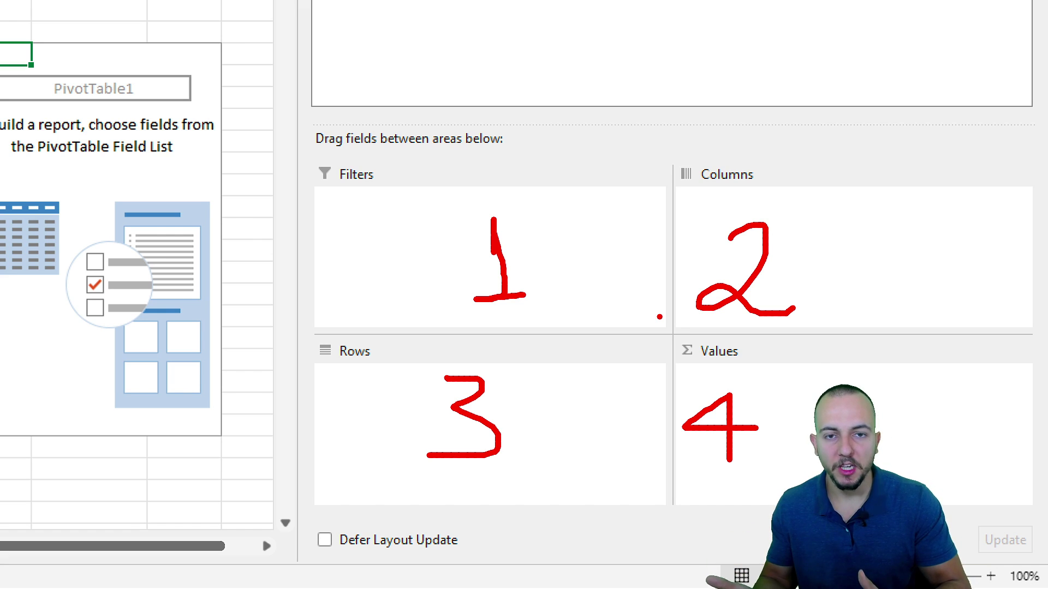
key(Escape)
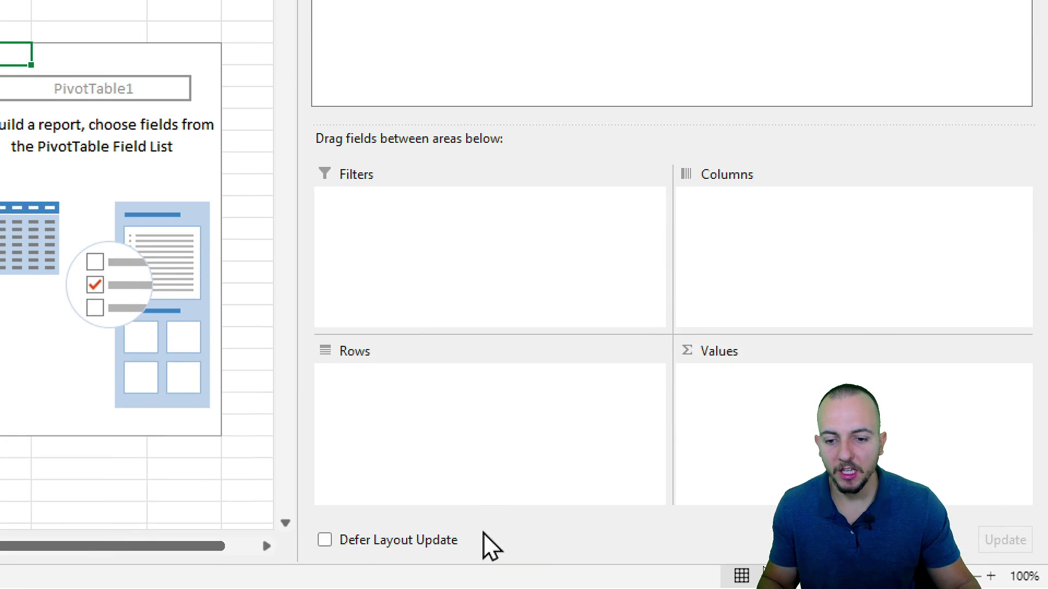
drag(213, 118, 302, 110)
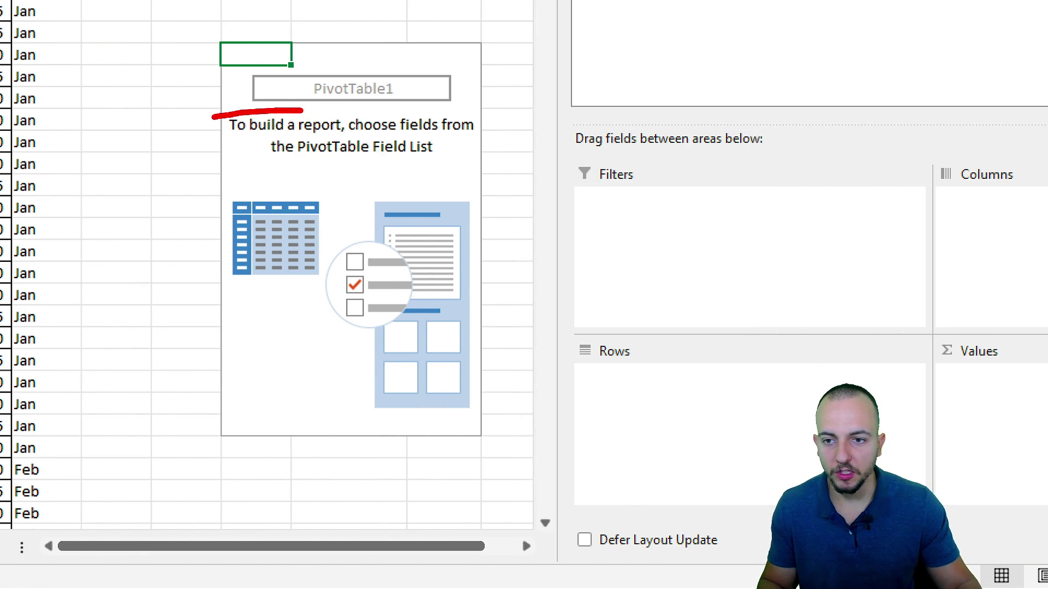
drag(211, 146, 315, 132)
drag(199, 188, 321, 172)
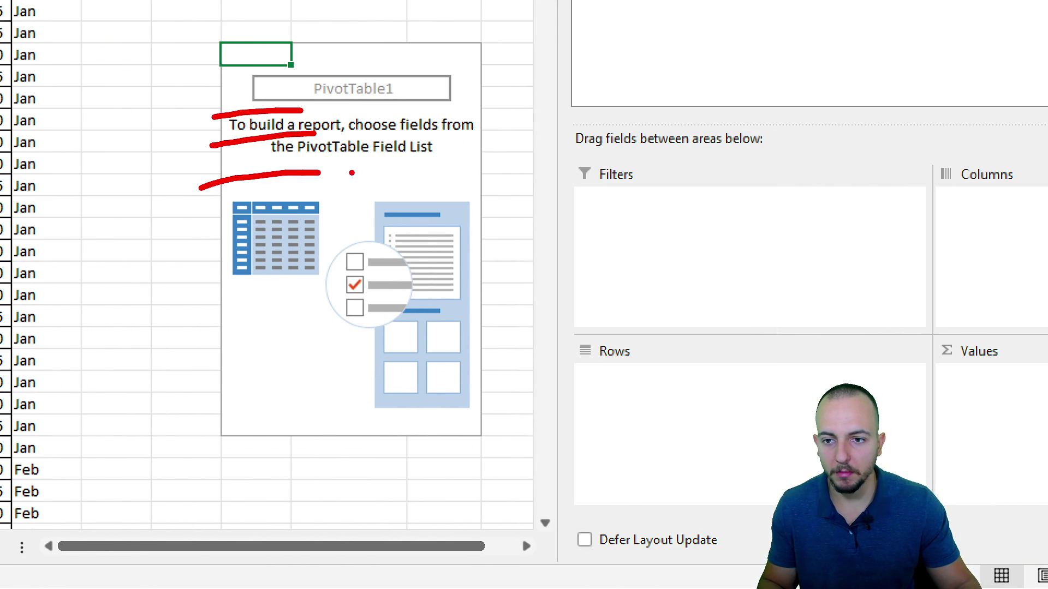
drag(195, 229, 298, 206)
drag(221, 290, 313, 266)
drag(229, 333, 314, 319)
drag(233, 376, 262, 377)
drag(252, 420, 343, 404)
key(Escape)
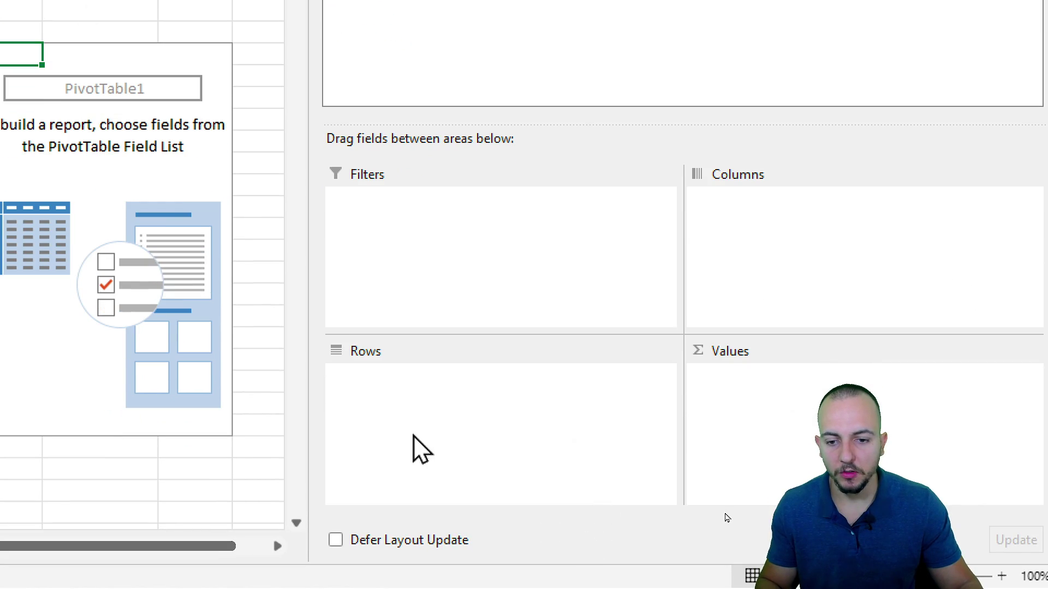
mouse_move(262, 376)
mouse_down()
mouse_move(417, 311)
mouse_move(269, 402)
mouse_up()
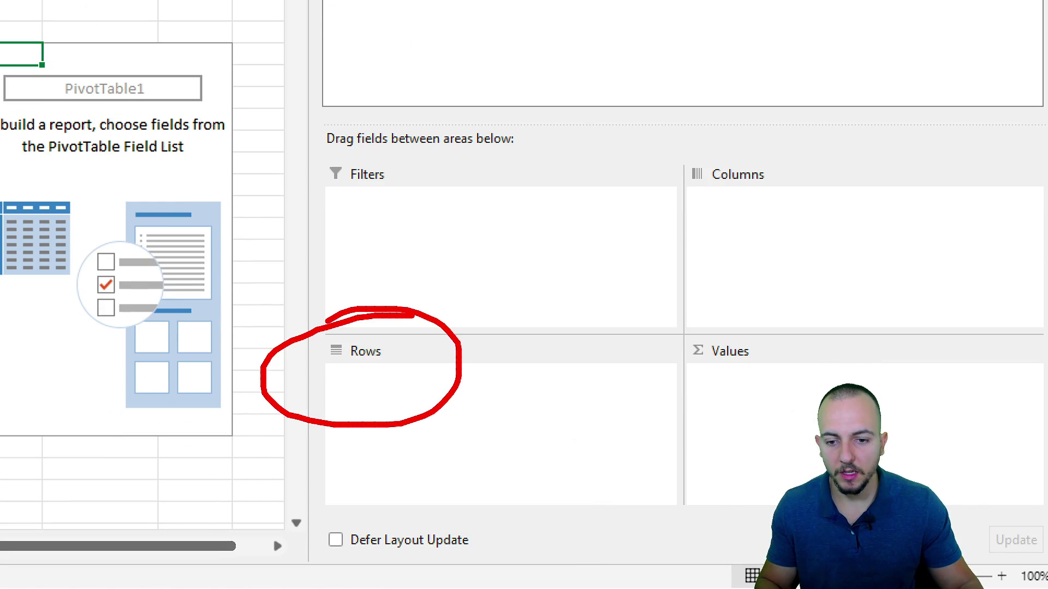
key(Escape)
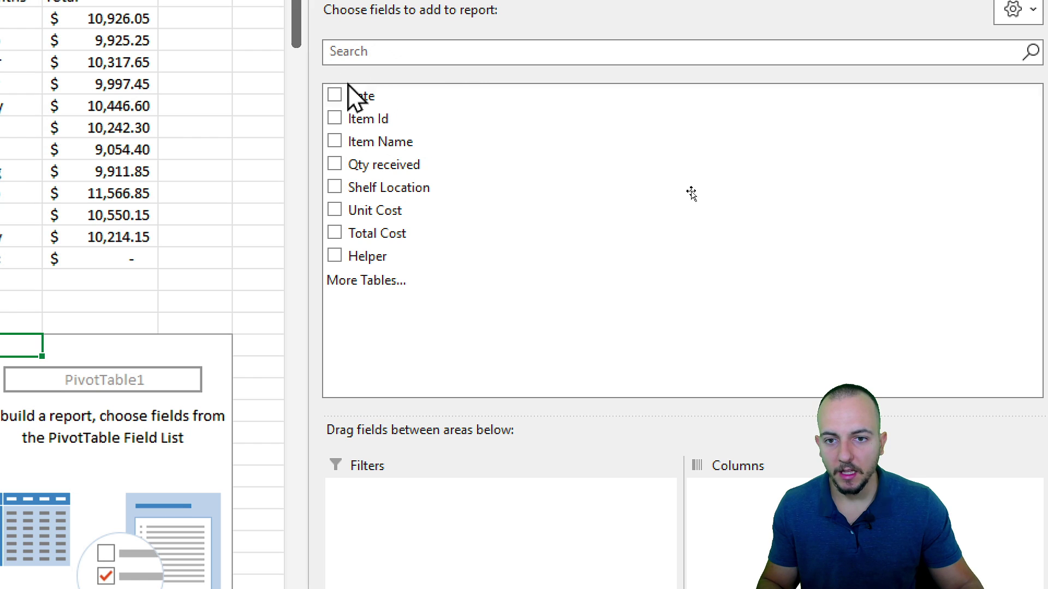
Step: Add the Date field to the PivotTable's Rows area
drag(385, 99, 432, 431)
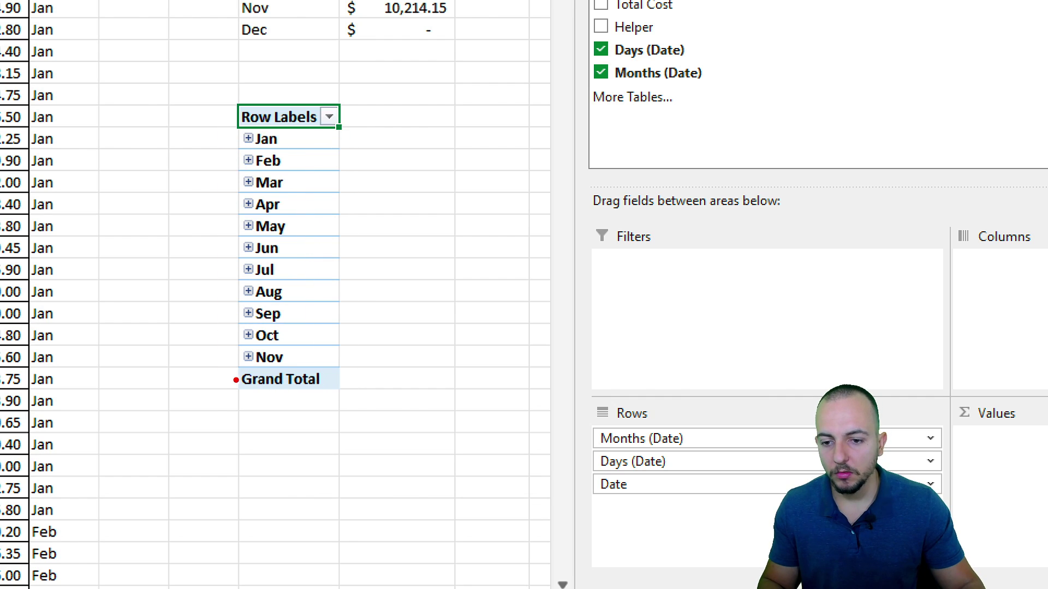
drag(236, 380, 344, 369)
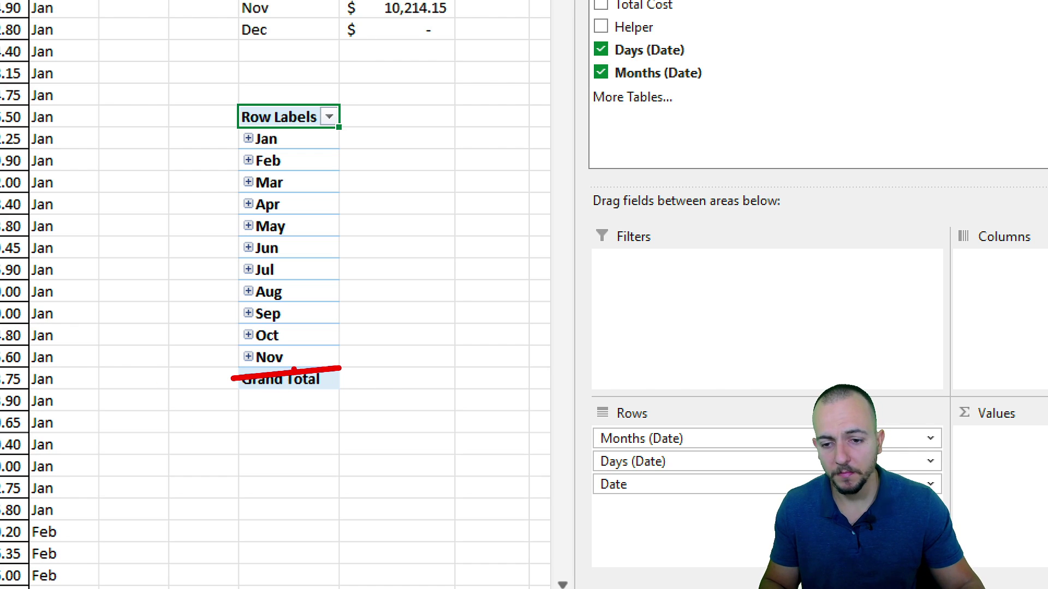
drag(278, 347, 232, 377)
drag(93, 484, 159, 435)
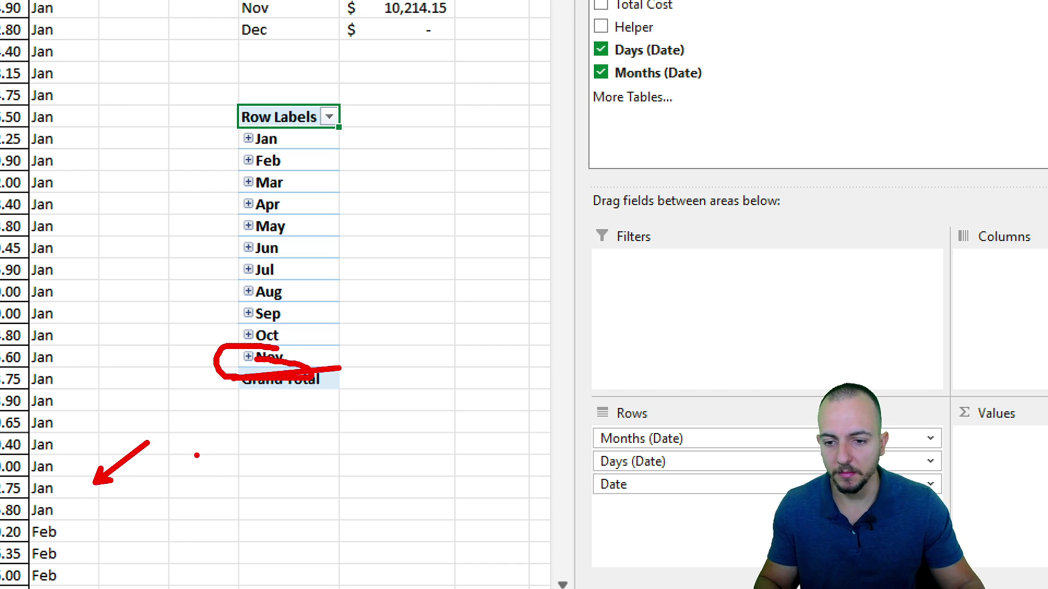
key(Escape)
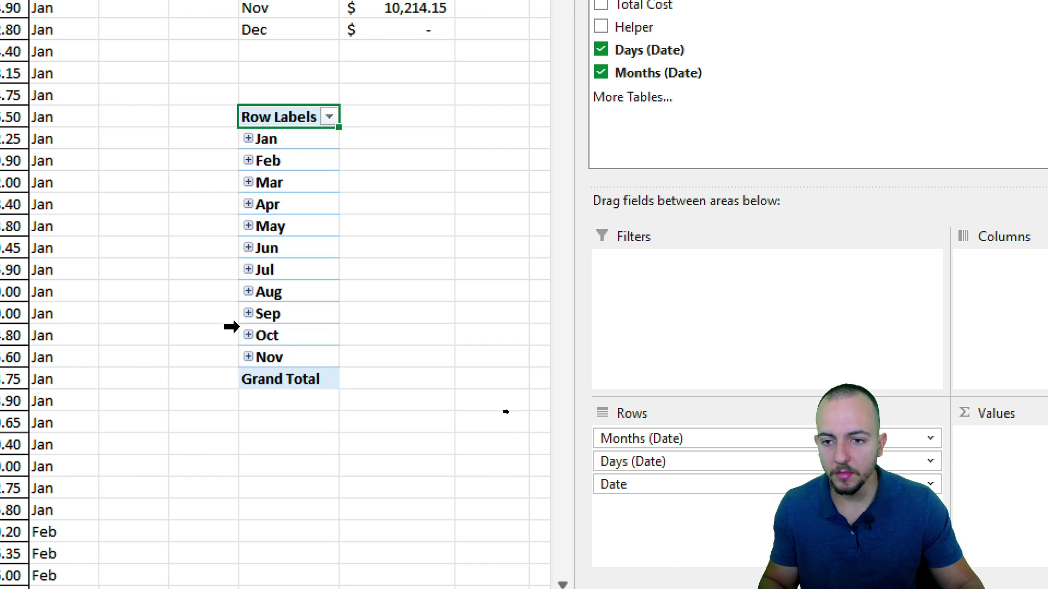
Step: Expand the Apr group and its 2-Apr entry in the PivotTable to examine the nested days and dates
click(248, 205)
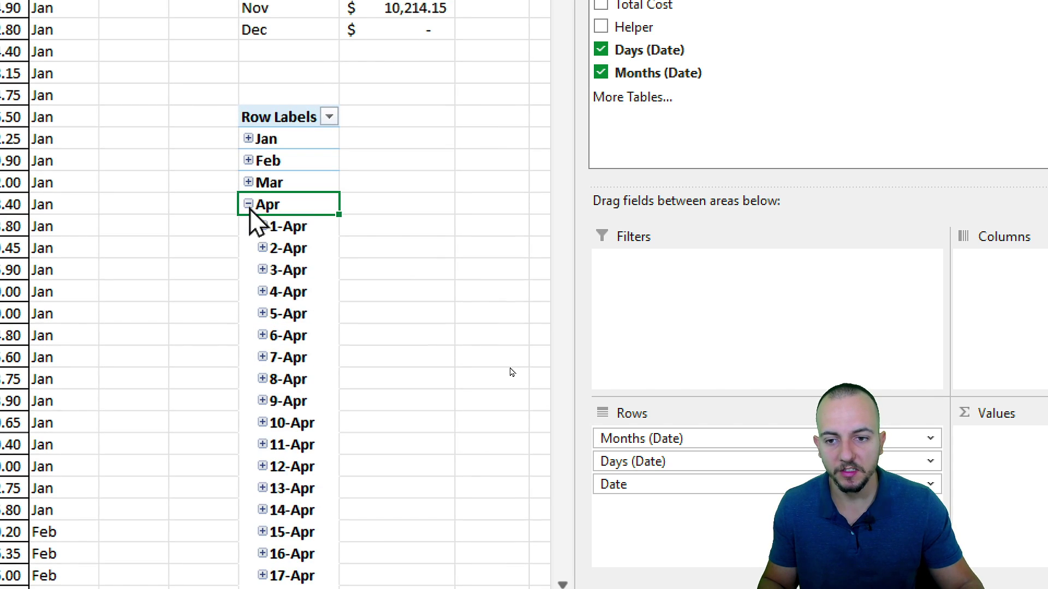
click(263, 248)
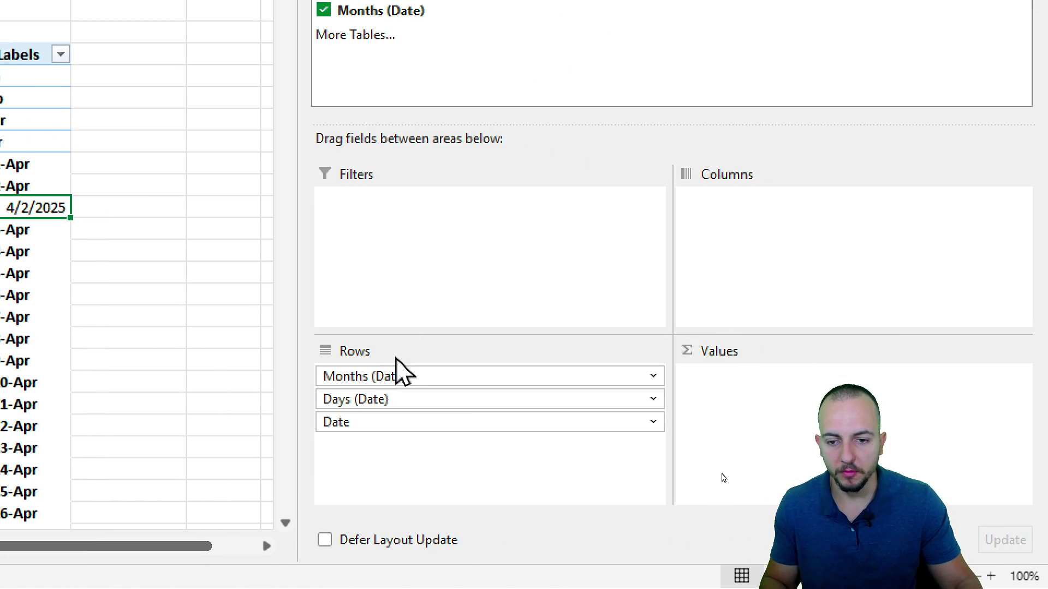
Step: Remove the Date and Days (Date) fields from the PivotTable's Rows area, keeping only Months (Date)
click(370, 423)
click(538, 372)
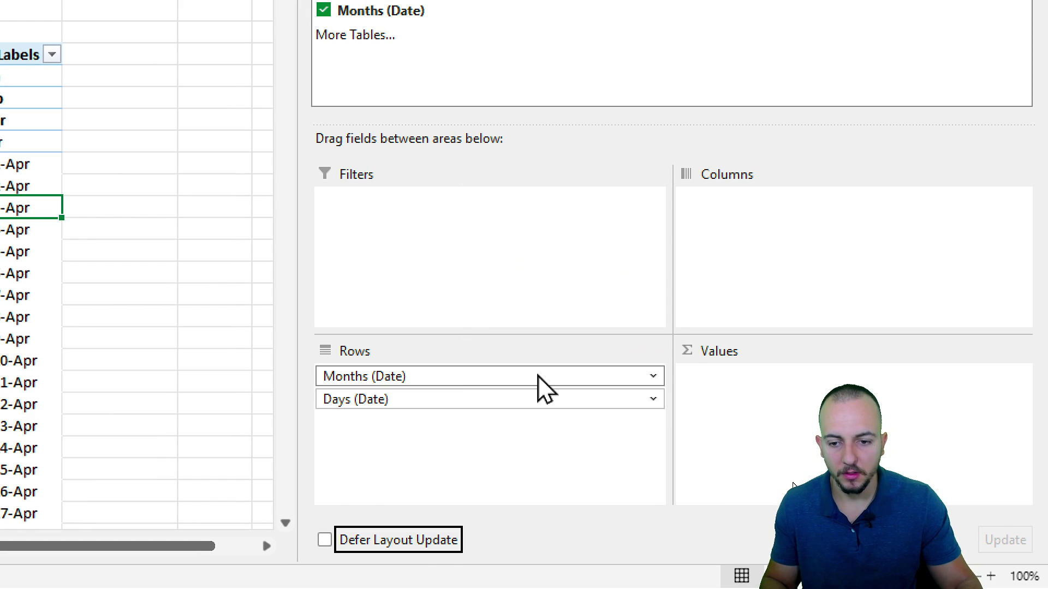
click(401, 407)
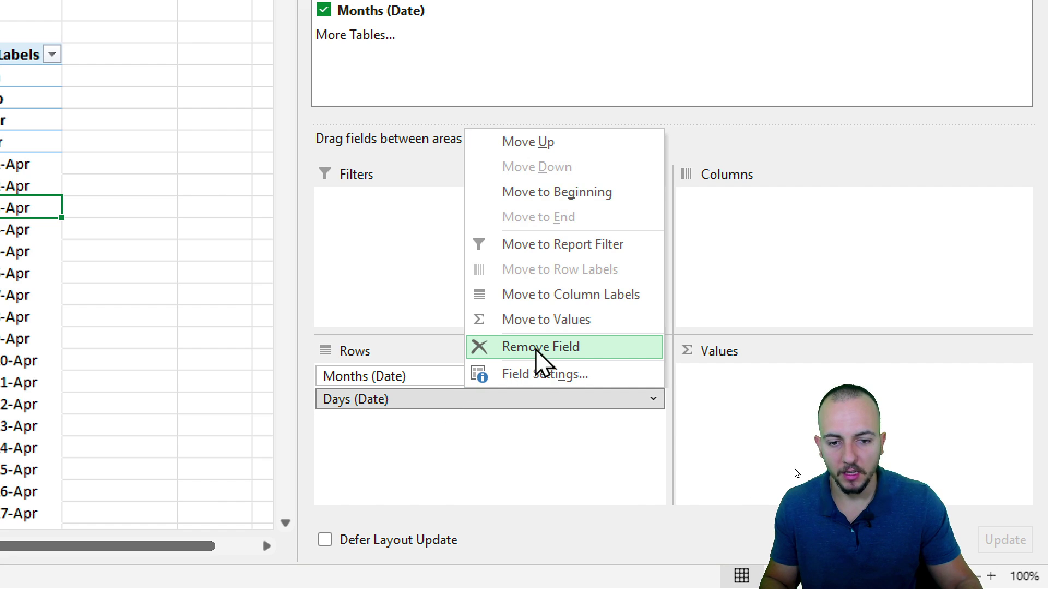
click(545, 346)
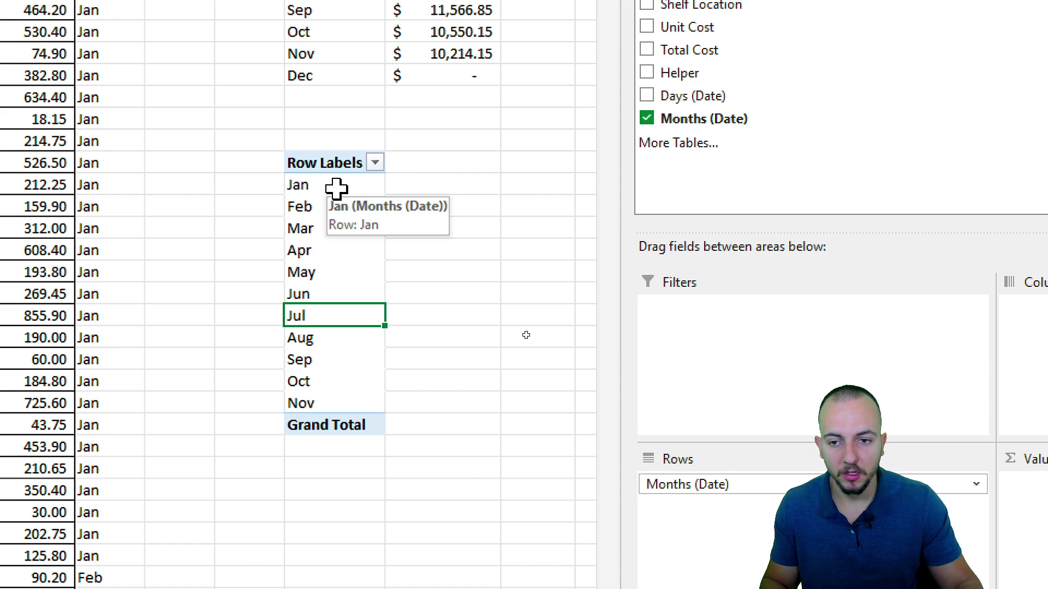
Step: Add the Total Cost field to the PivotTable's Values area to sum it by month
click(330, 189)
click(328, 229)
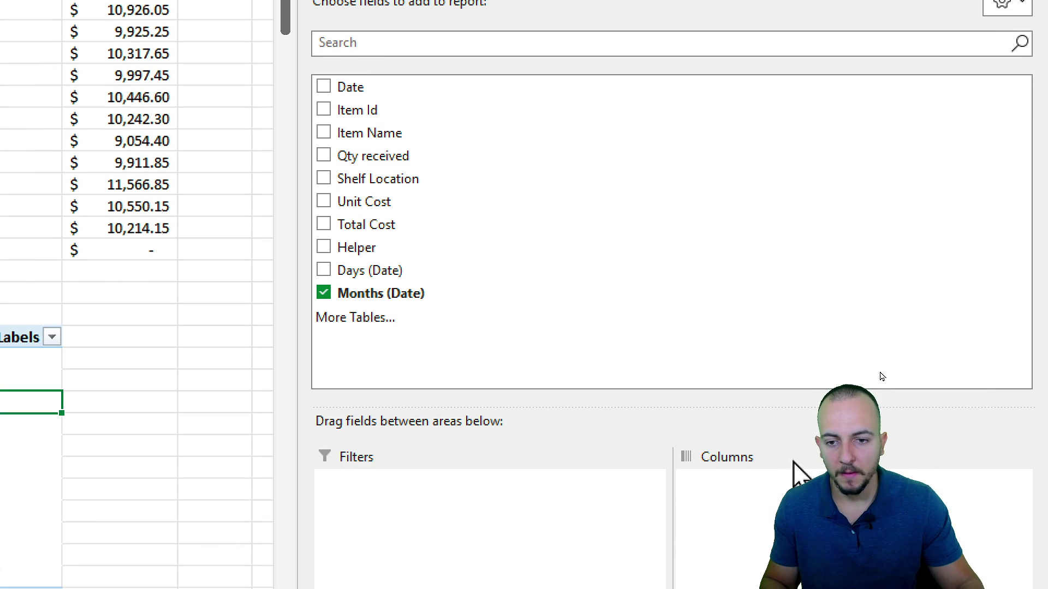
drag(627, 365, 774, 425)
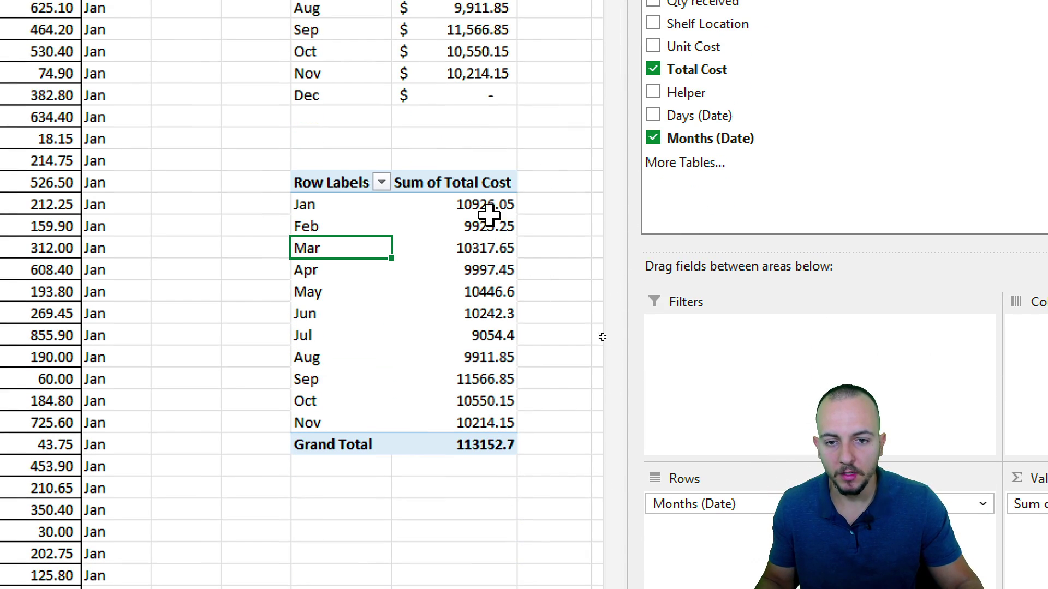
Step: Apply the Accounting number format to the PivotTable's Sum of Total Cost values, including the Grand Total, and close the field list
drag(489, 214, 461, 449)
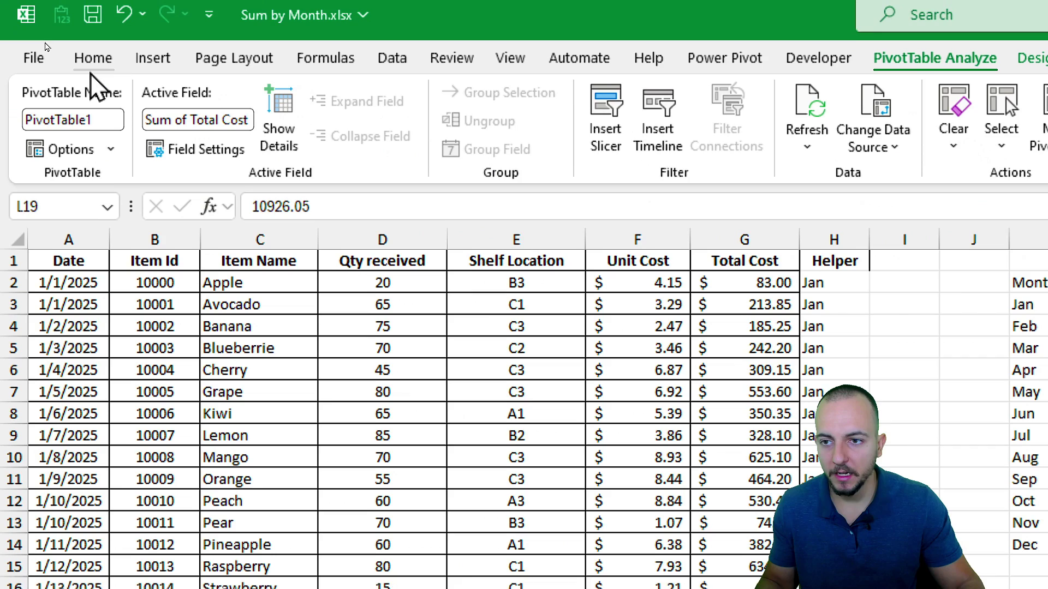
click(93, 57)
click(764, 142)
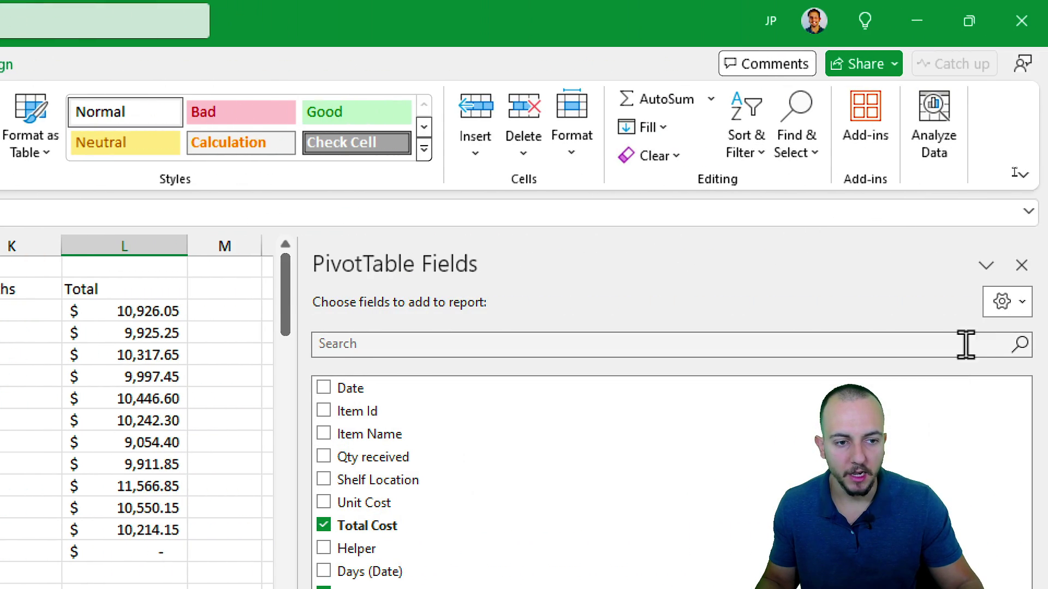
click(1023, 266)
click(826, 292)
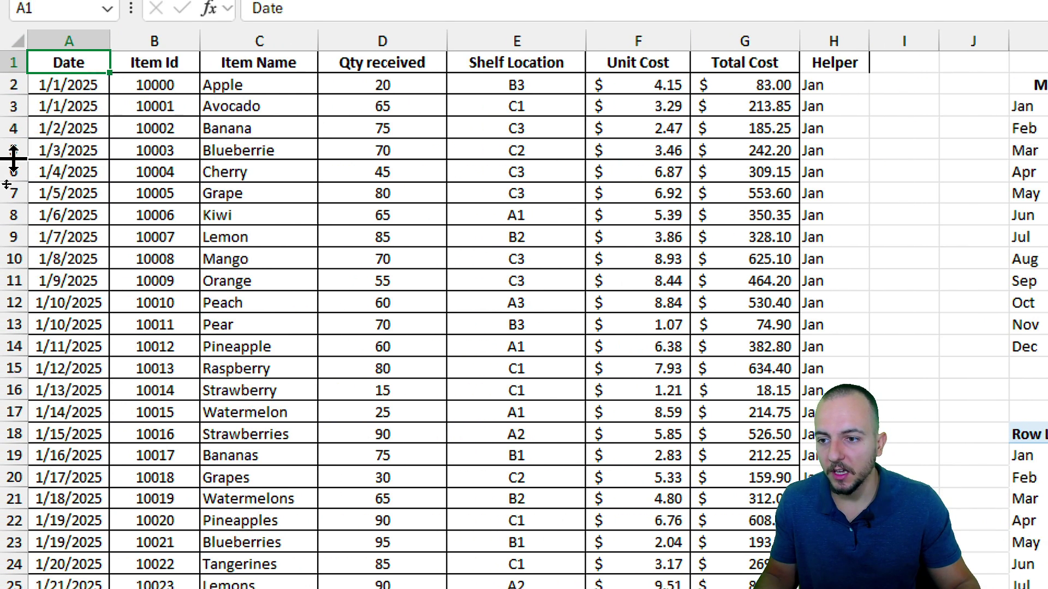
Step: Set the Total Cost of the Cherry entry in cell G6 to 9999999
click(12, 171)
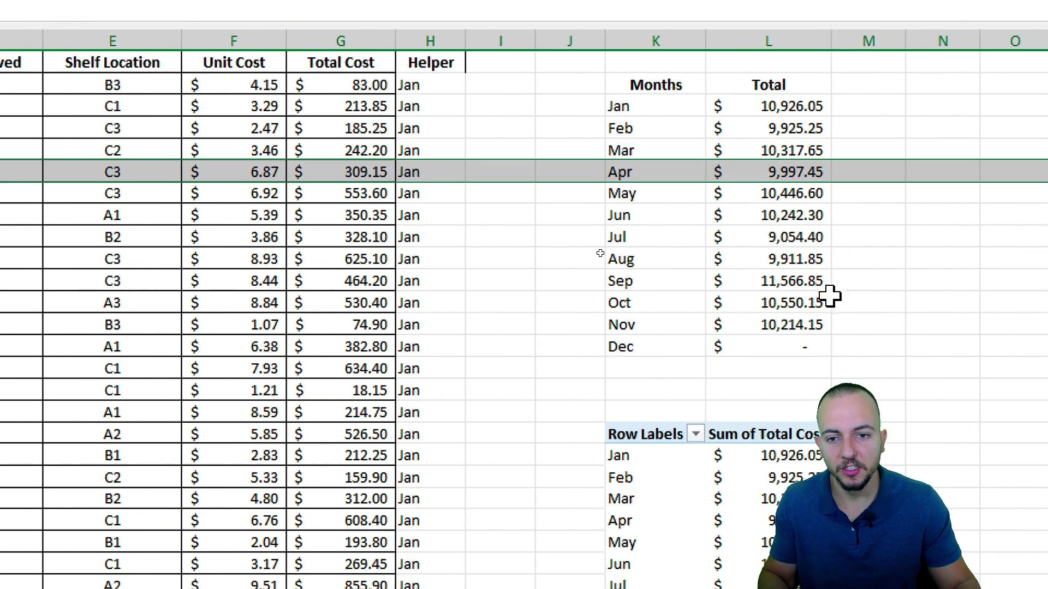
click(339, 172)
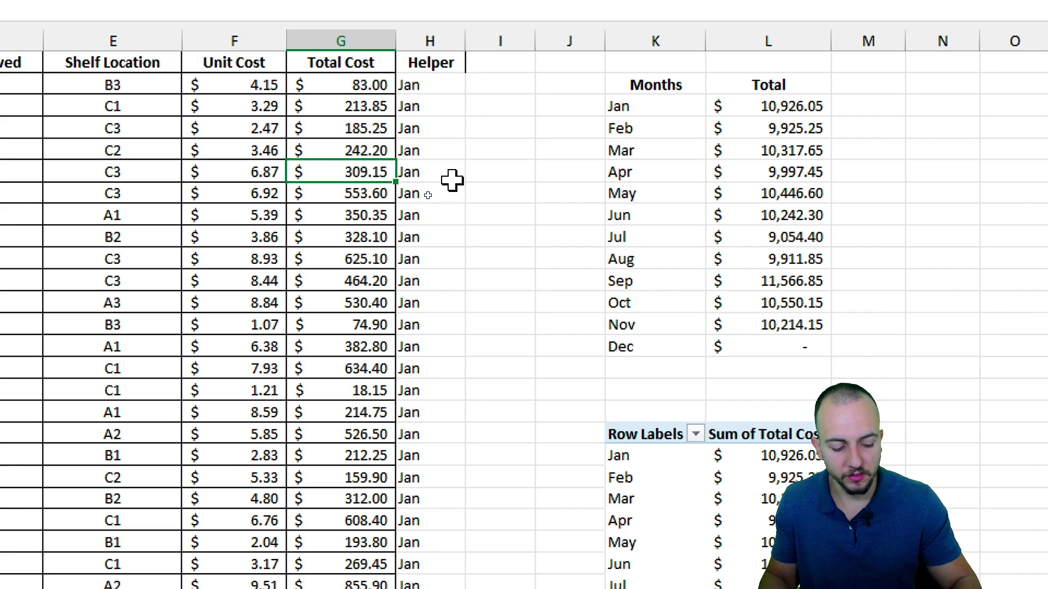
text(9999999)
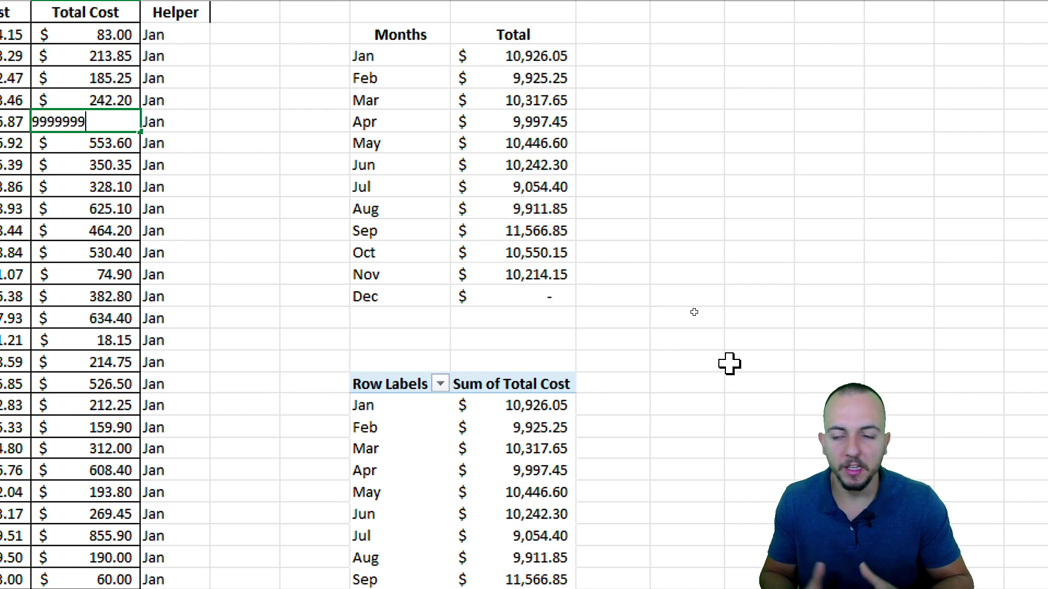
key(Return)
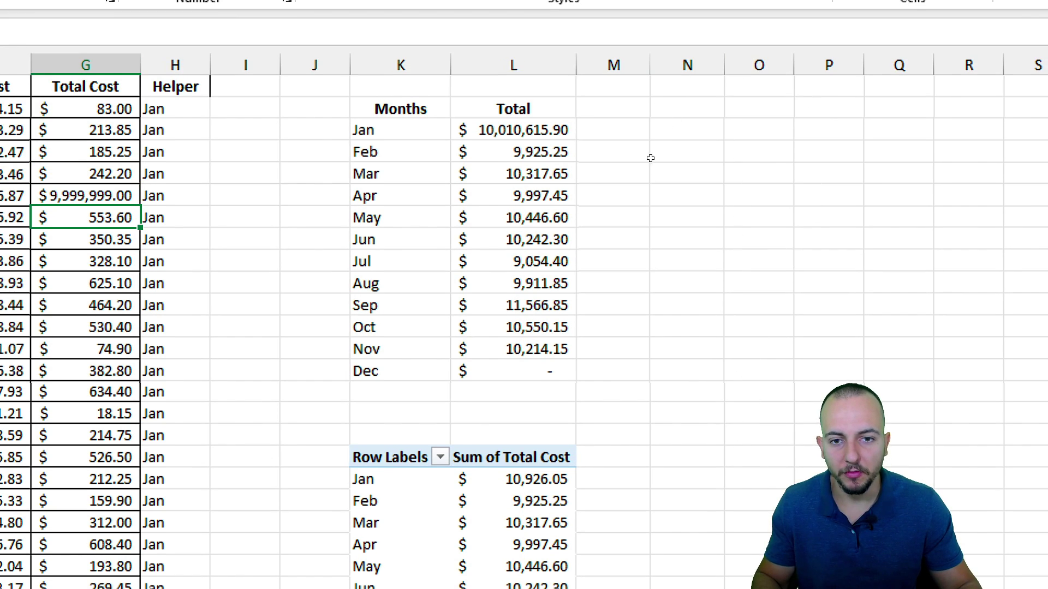
Step: Examine the PivotTable's monthly sums and the SUMIF formula behind the Jan total in the Months and Total table
drag(489, 294, 511, 562)
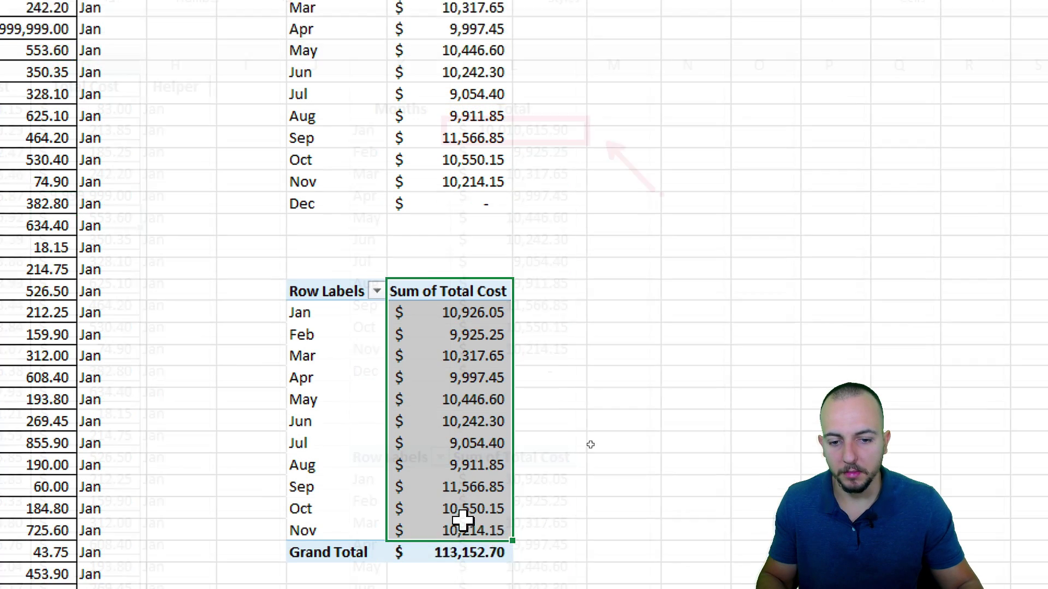
click(453, 330)
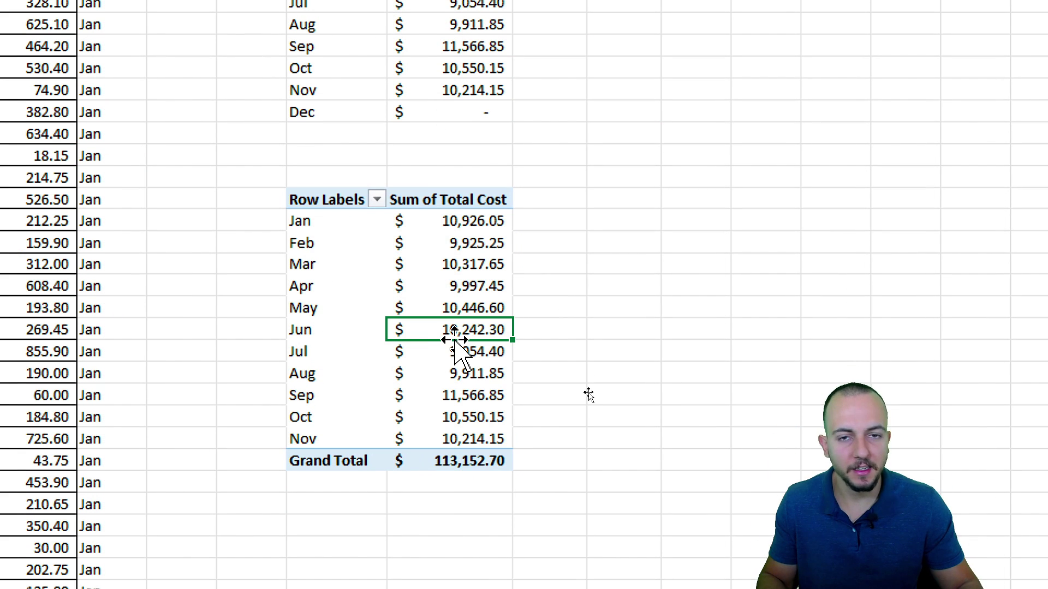
click(428, 220)
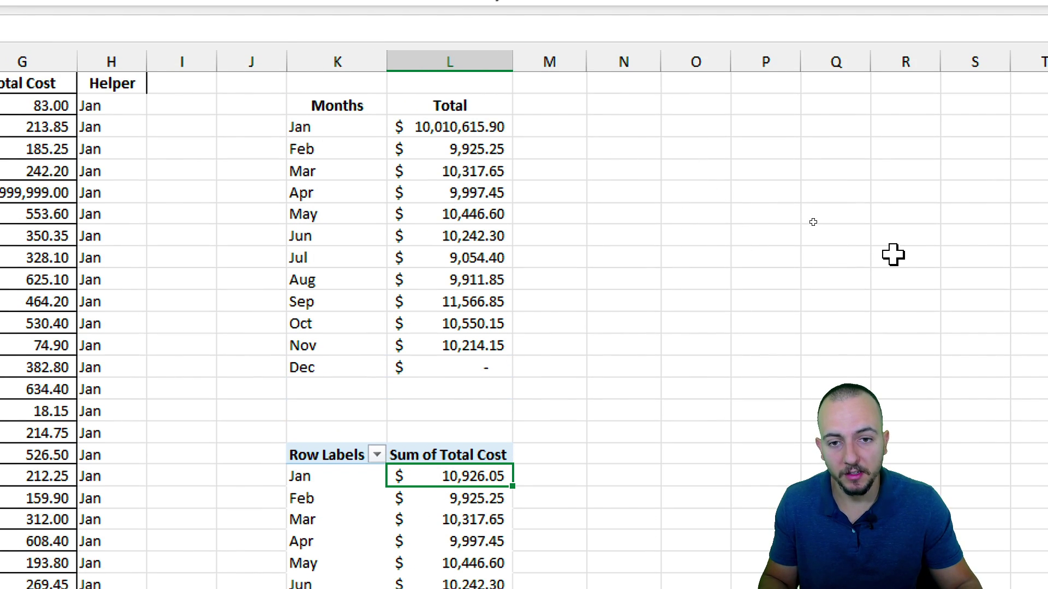
click(478, 121)
double_click(478, 121)
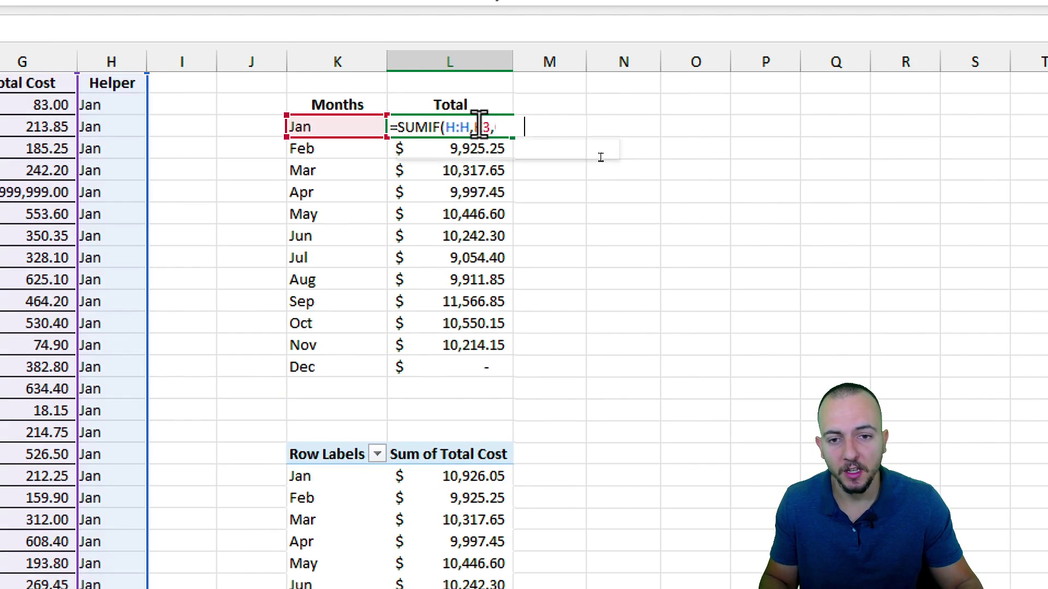
double_click(418, 127)
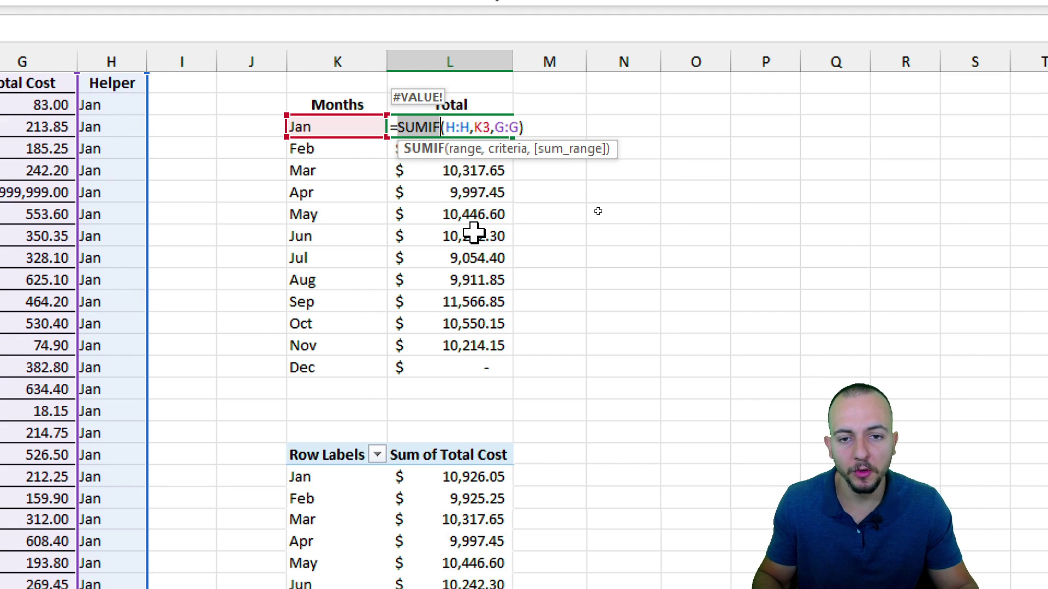
key(Escape)
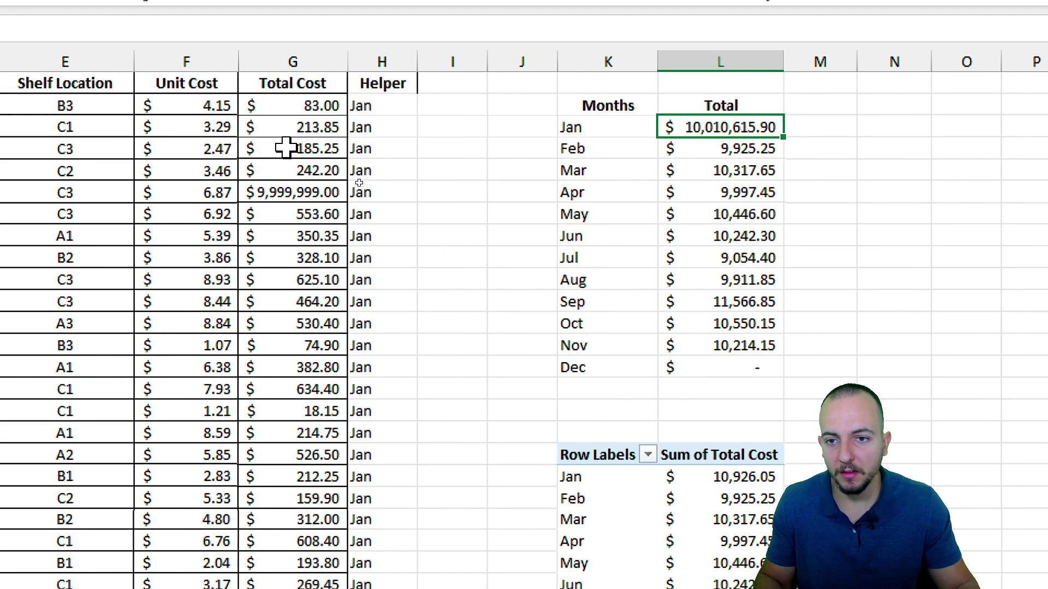
Step: Clear the Total Cost in cell G6 and compare the Jan sum in the SUMIF table and the PivotTable
click(287, 189)
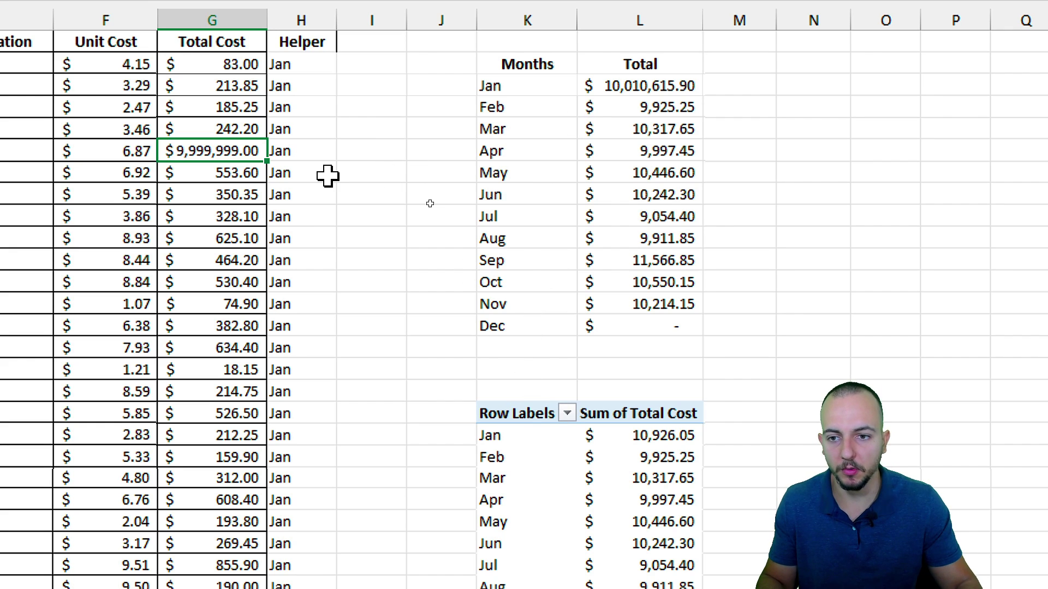
key(Delete)
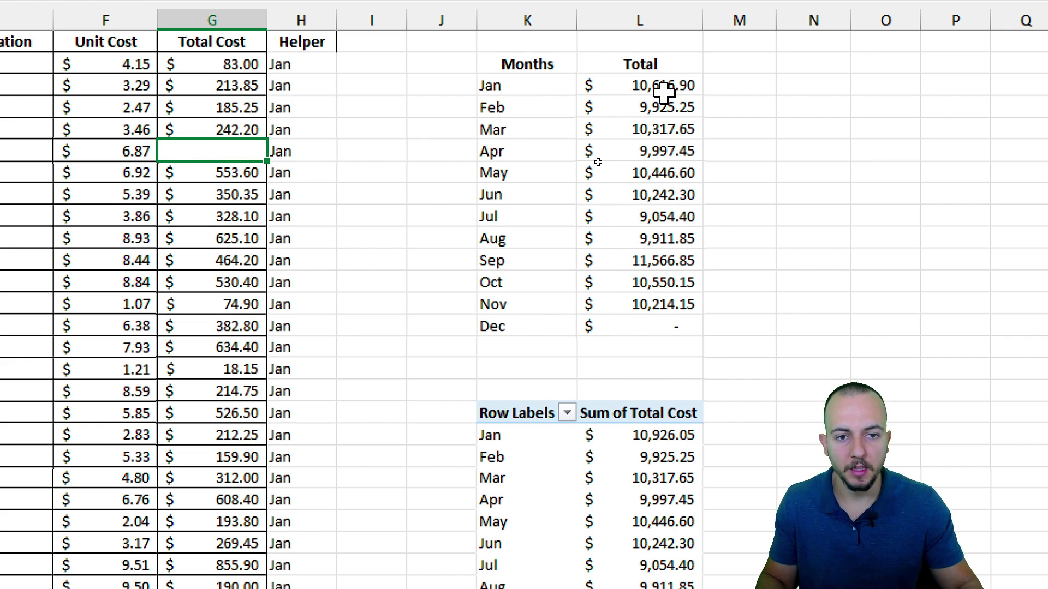
click(602, 86)
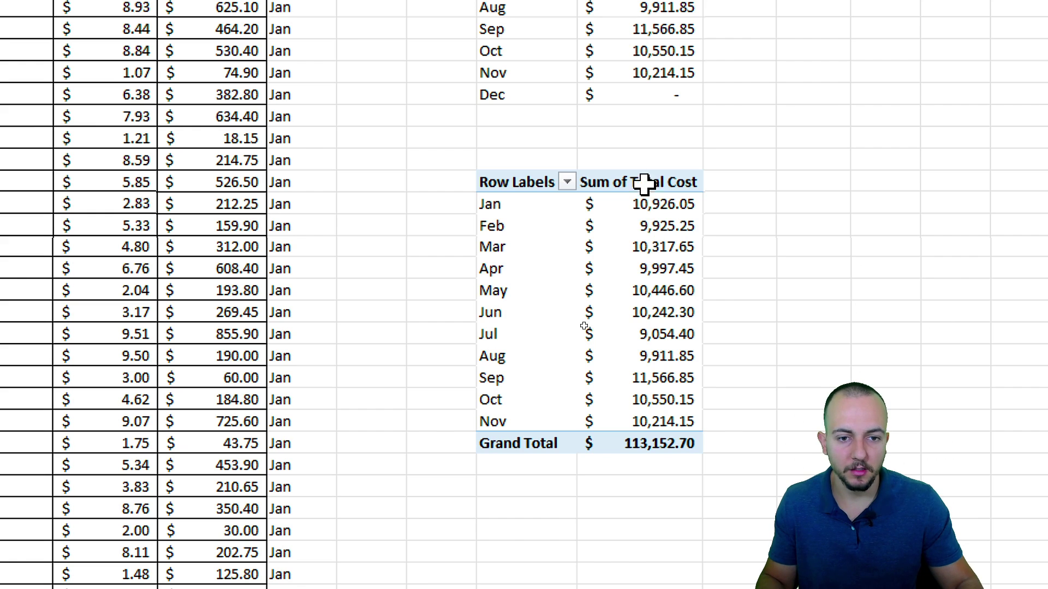
click(637, 435)
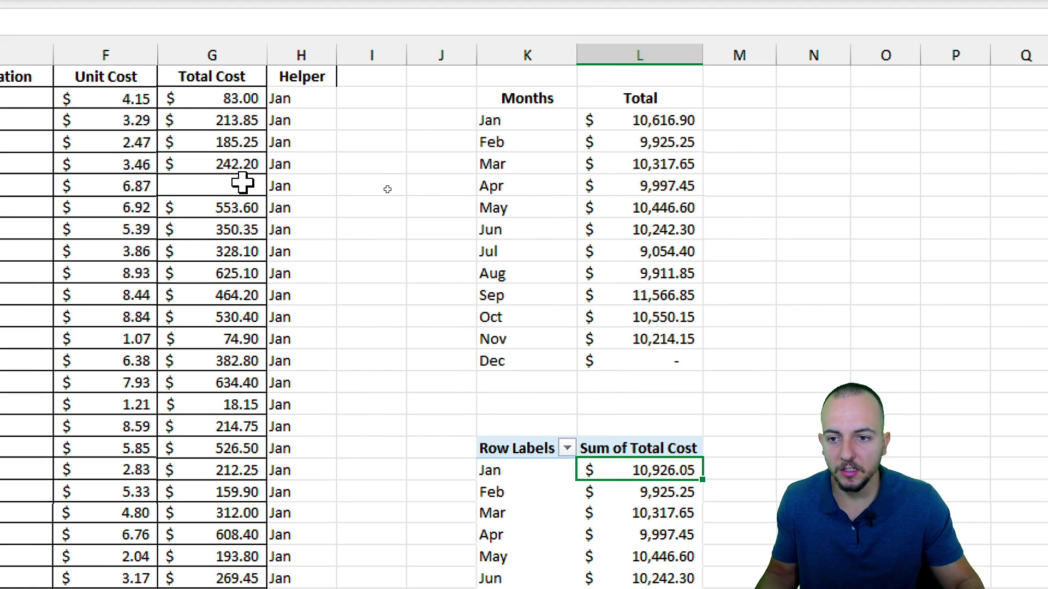
Step: Enter 9999999 again as the Total Cost in the emptied cell G6
click(240, 186)
text(999999)
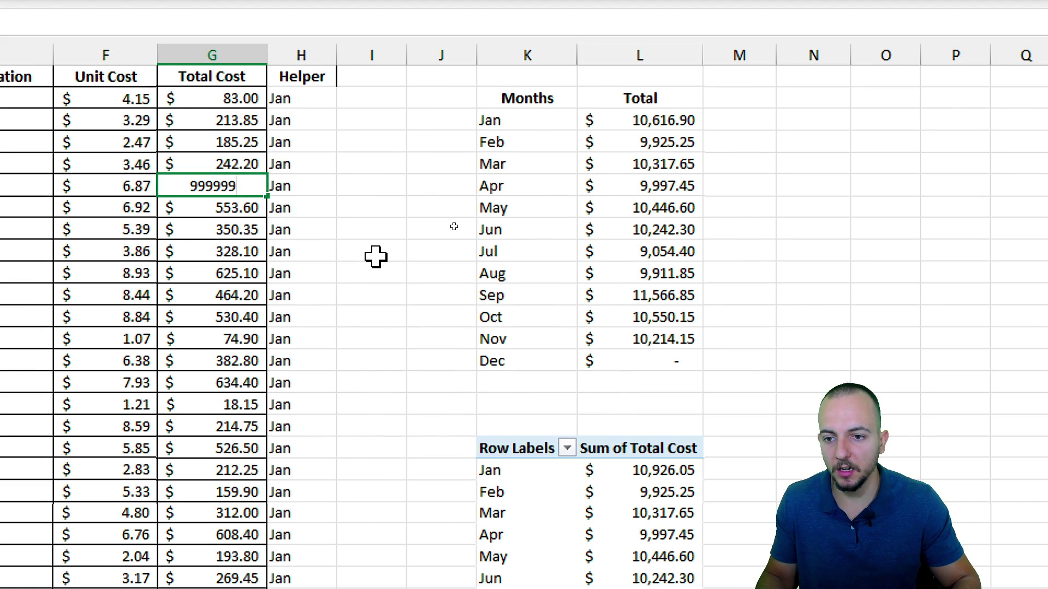
text(9)
key(Return)
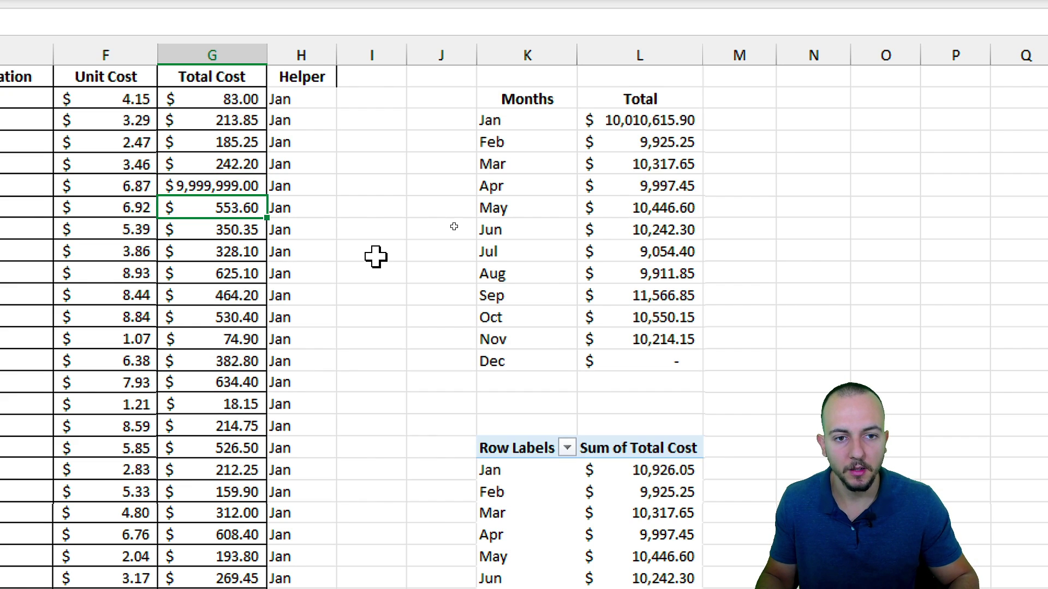
Step: Update the PivotTable with the changed source data using Refresh All, and check its Jan sum
click(622, 117)
click(647, 364)
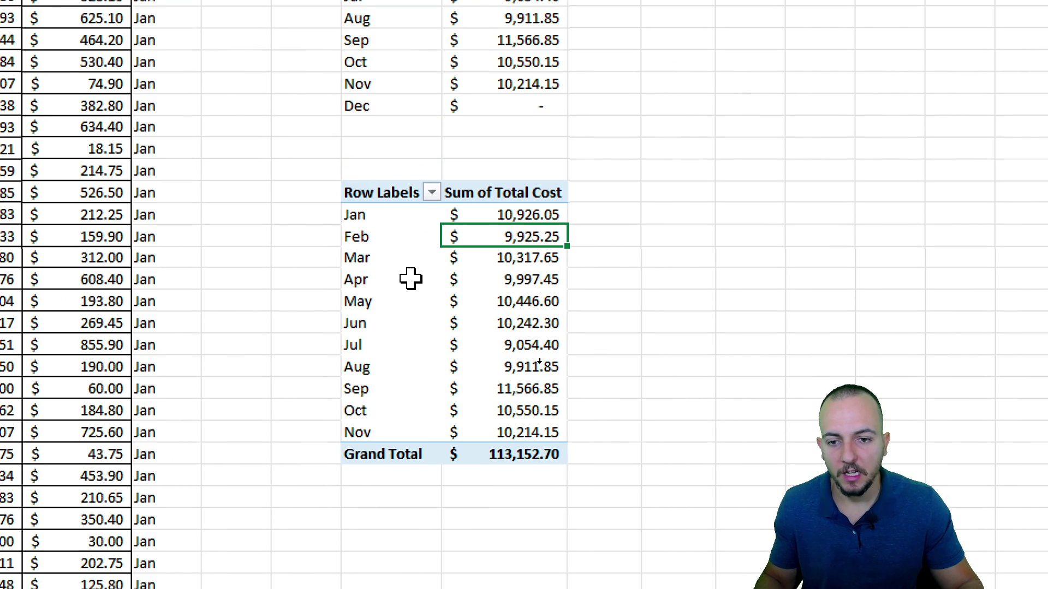
click(495, 298)
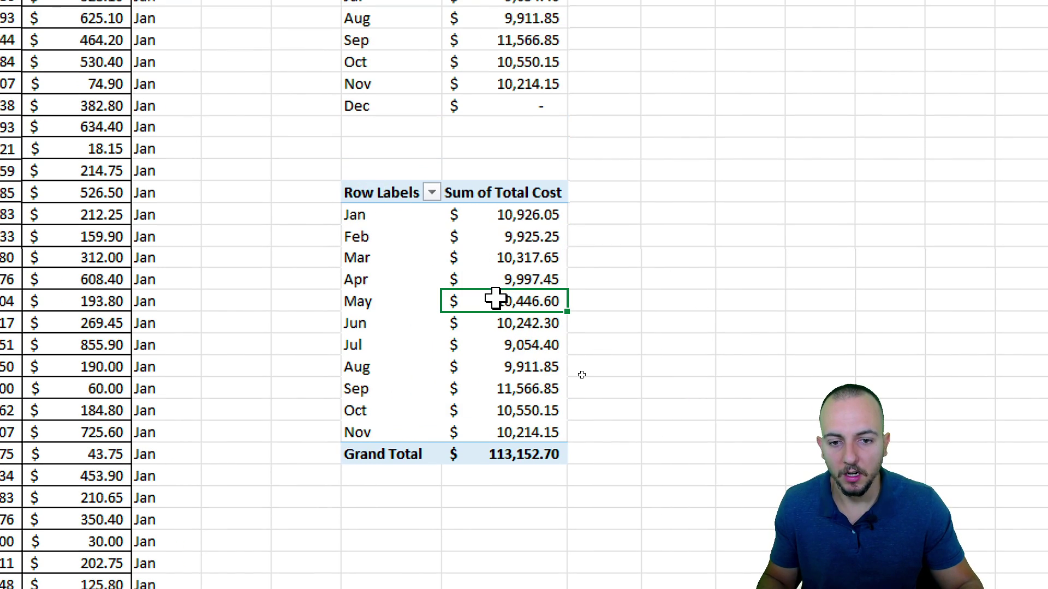
click(495, 256)
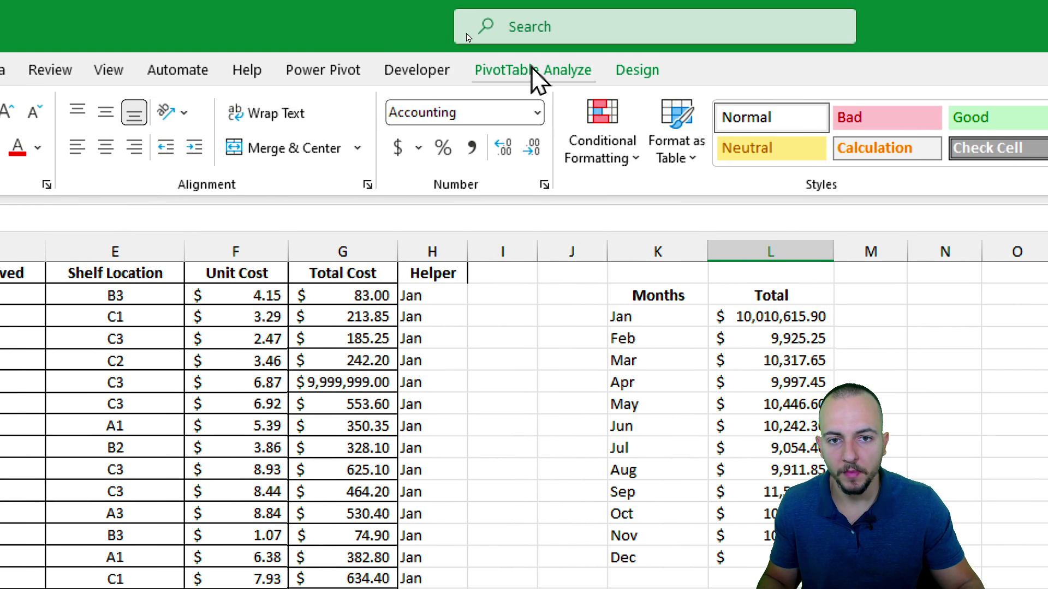
click(550, 71)
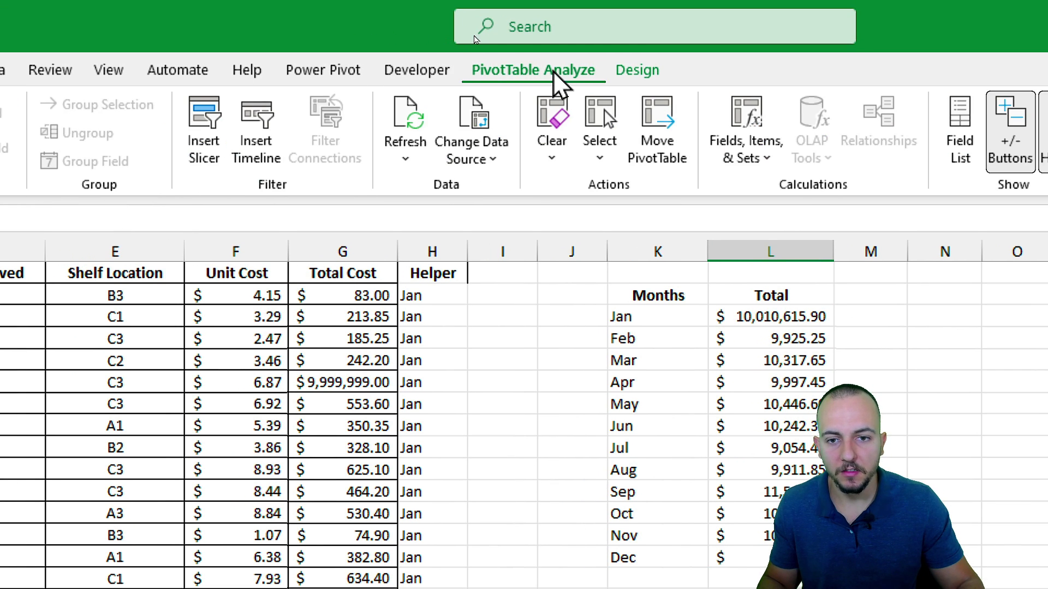
click(404, 160)
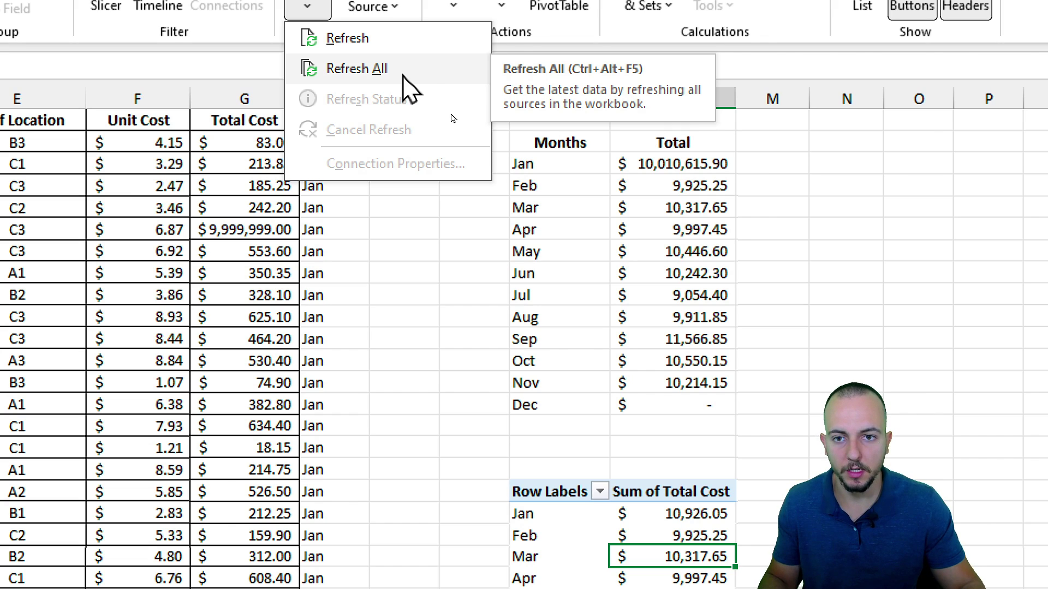
click(403, 74)
click(672, 513)
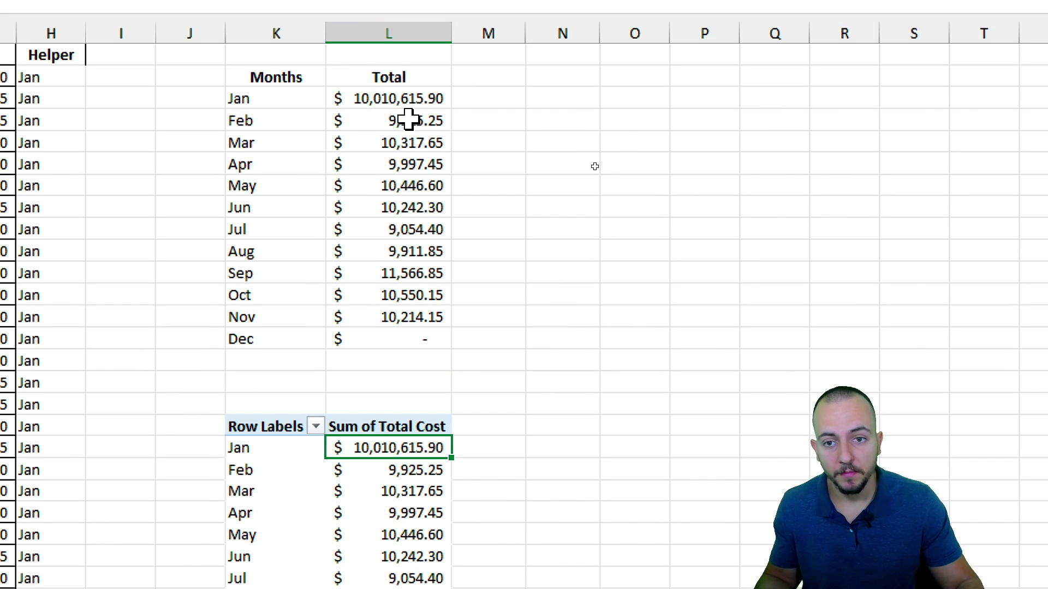
Step: Inspect the SUMIF formula behind the Jan total in cell L3 without changing it, and return to cell A1
double_click(404, 98)
double_click(358, 98)
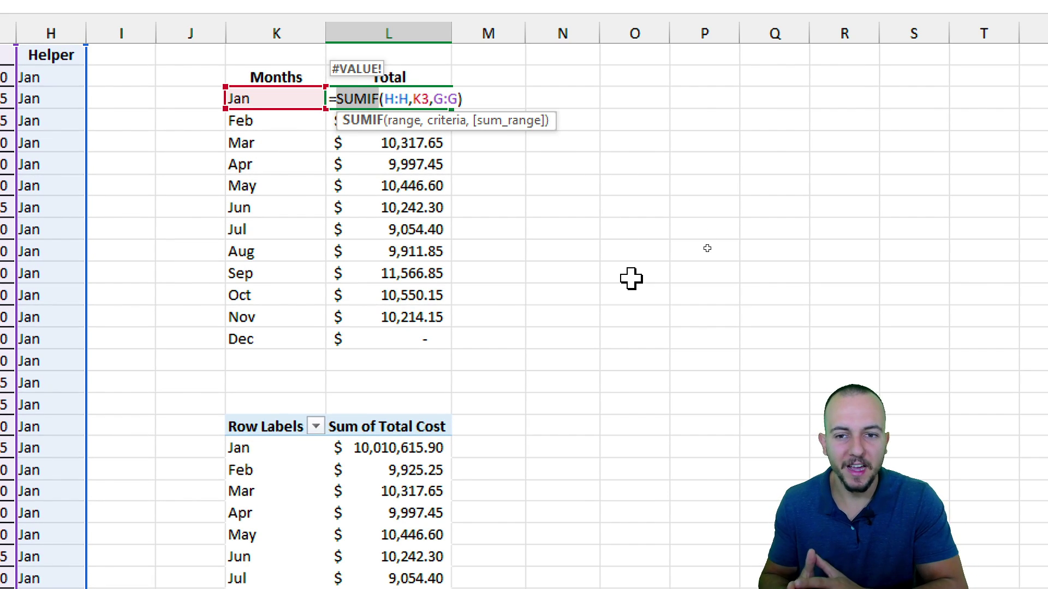
key(Escape)
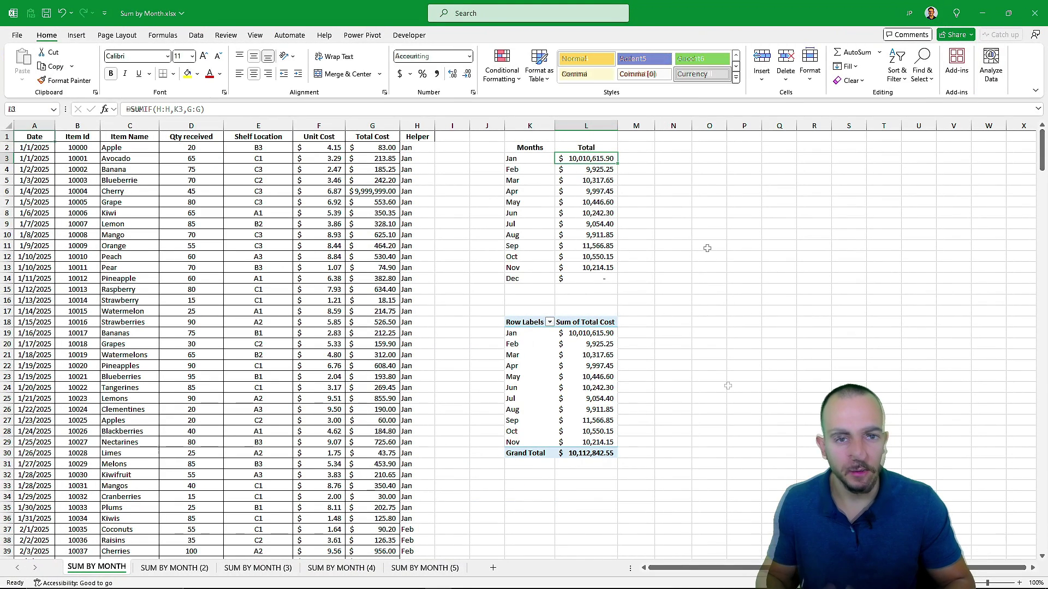
key(ctrl+Home)
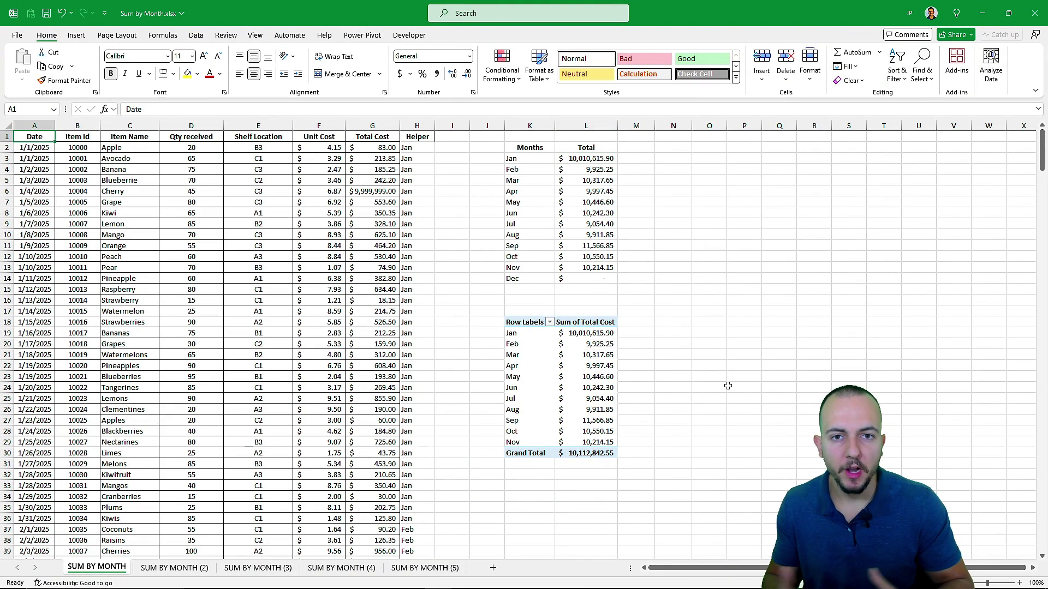